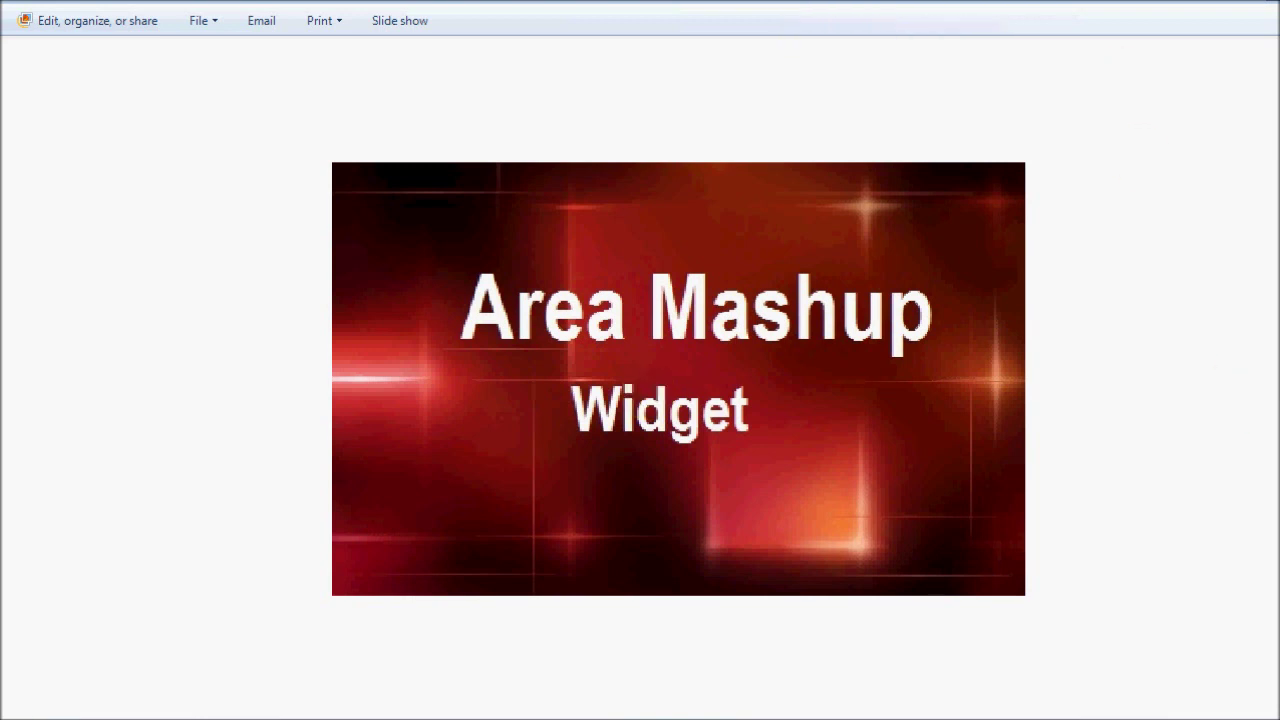
Step: Switch to MicroStrategy Desktop and create a new report in the Public Objects Reports folder
{"action": "left_click", "coordinate": [427, 705]}
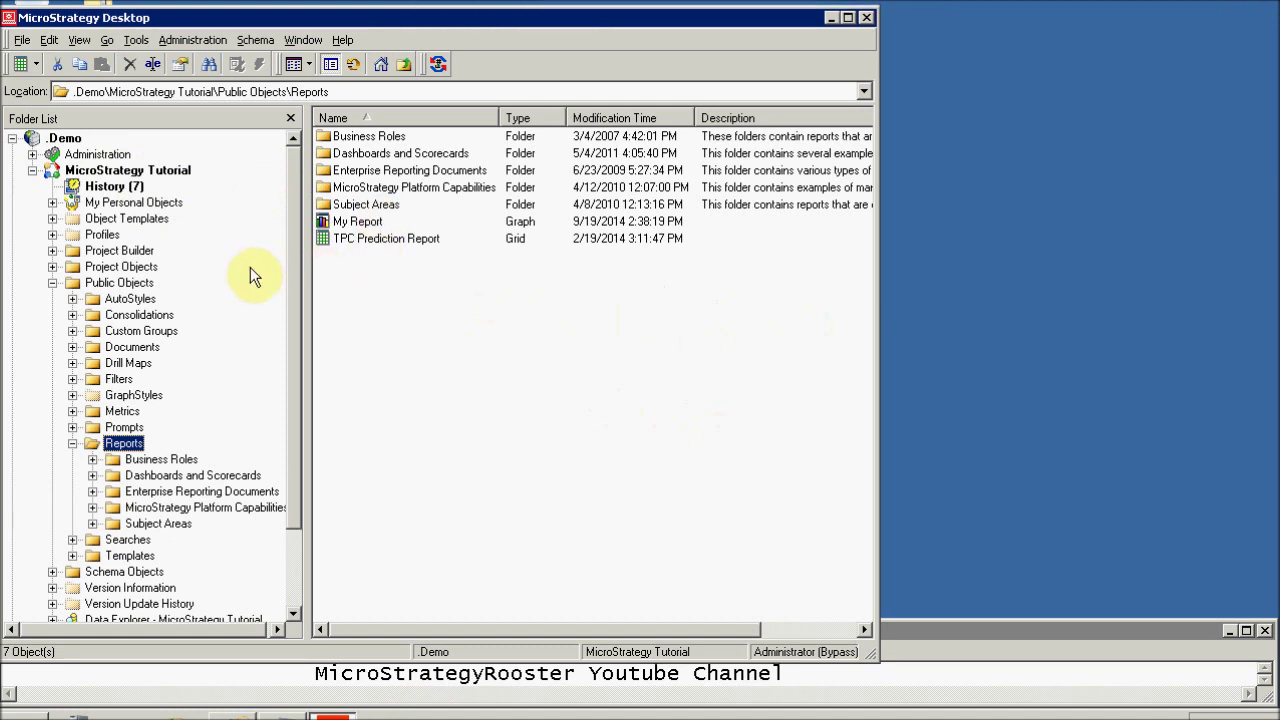
{"action": "right_click", "coordinate": [342, 298]}
{"action": "mouse_move", "coordinate": [505, 419]}
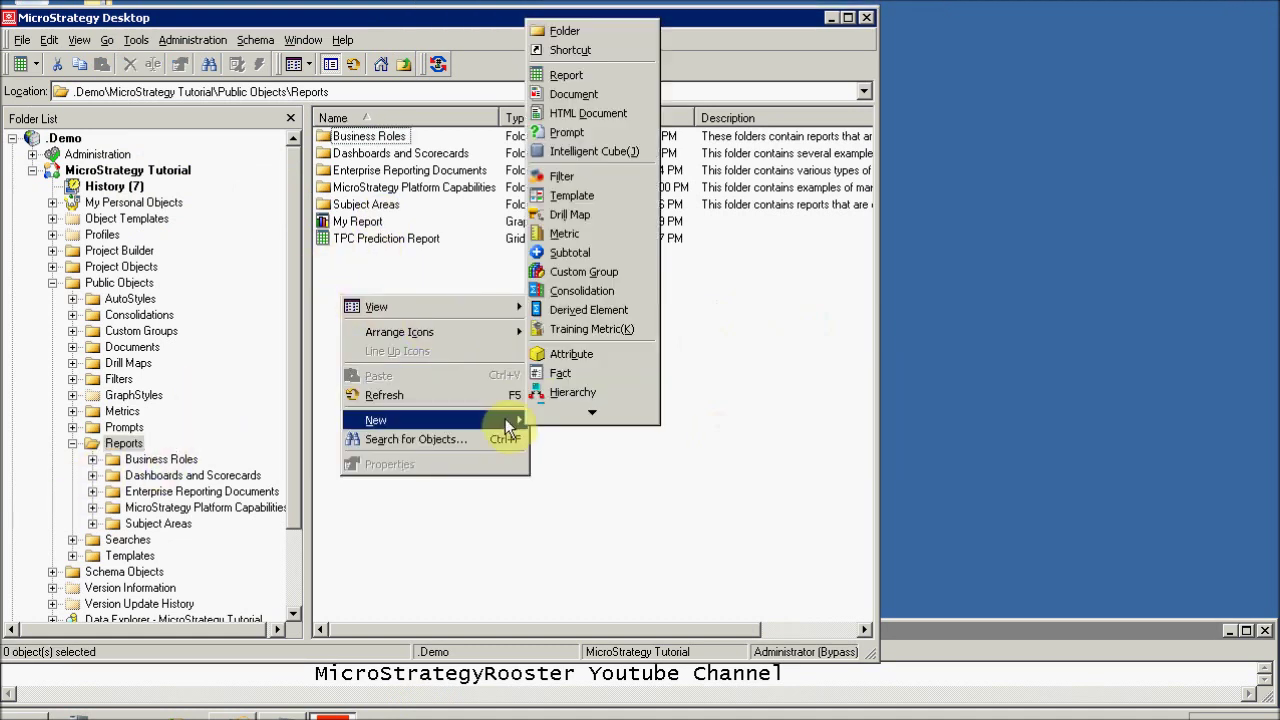
{"action": "mouse_move", "coordinate": [592, 411]}
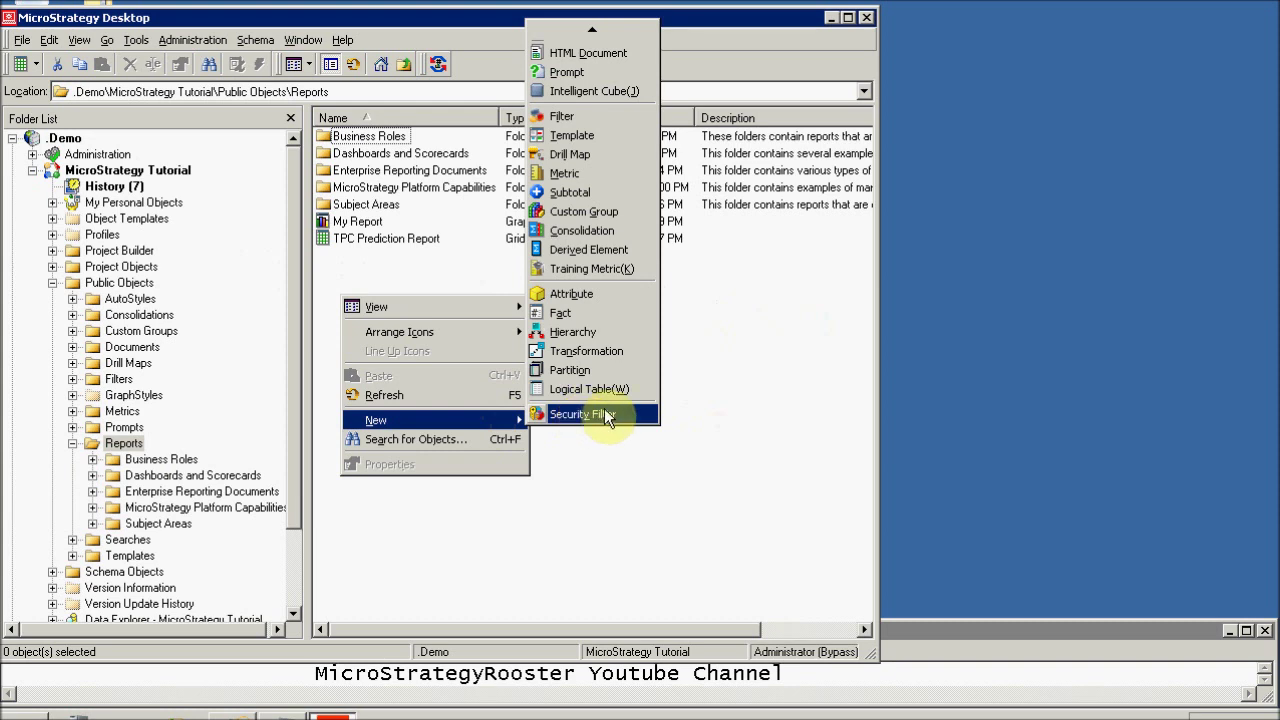
{"action": "mouse_move", "coordinate": [590, 30]}
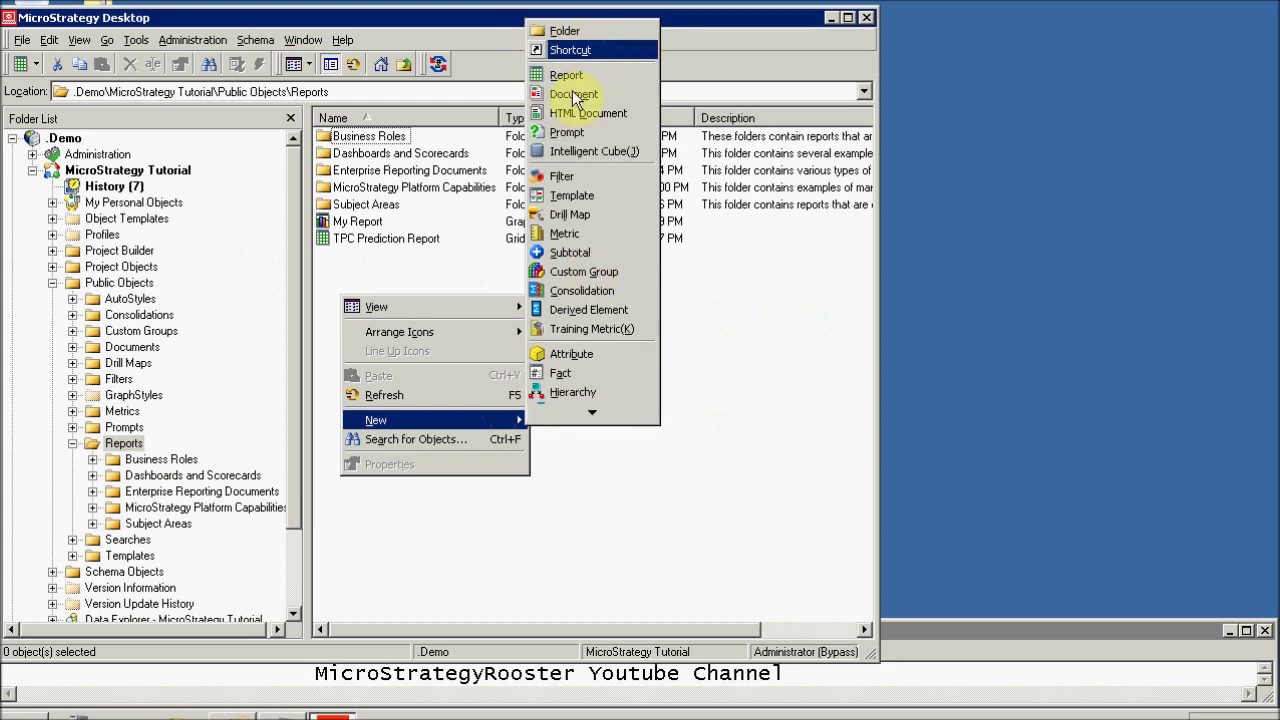
{"action": "left_click", "coordinate": [556, 75]}
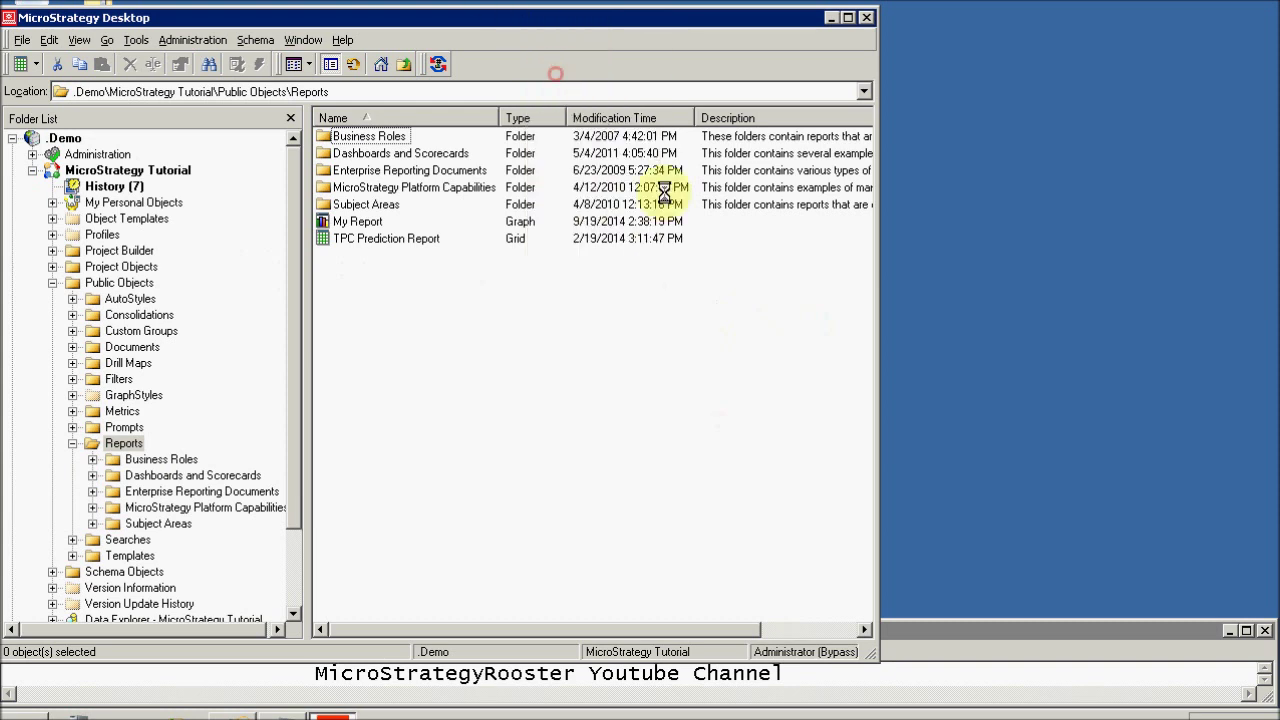
{"action": "left_click", "coordinate": [483, 475]}
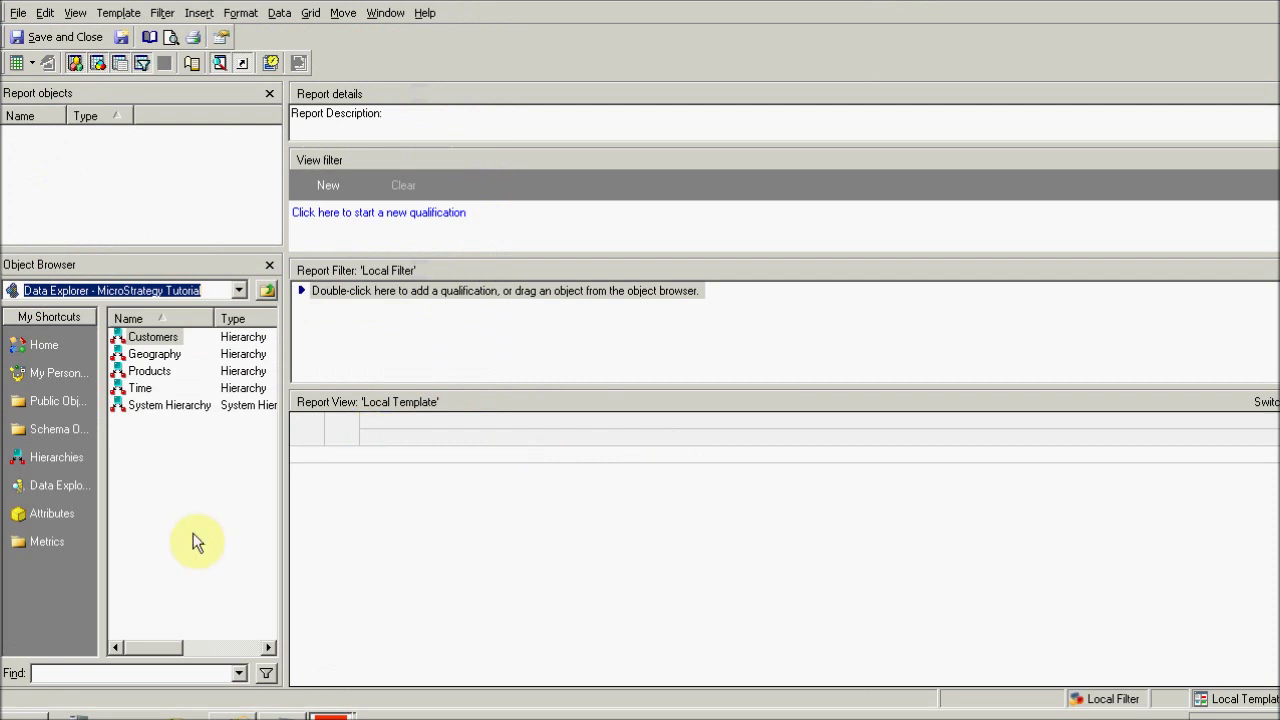
Step: Add the Customer State attribute from the Customers attribute folder to the report template
{"action": "left_click", "coordinate": [22, 515]}
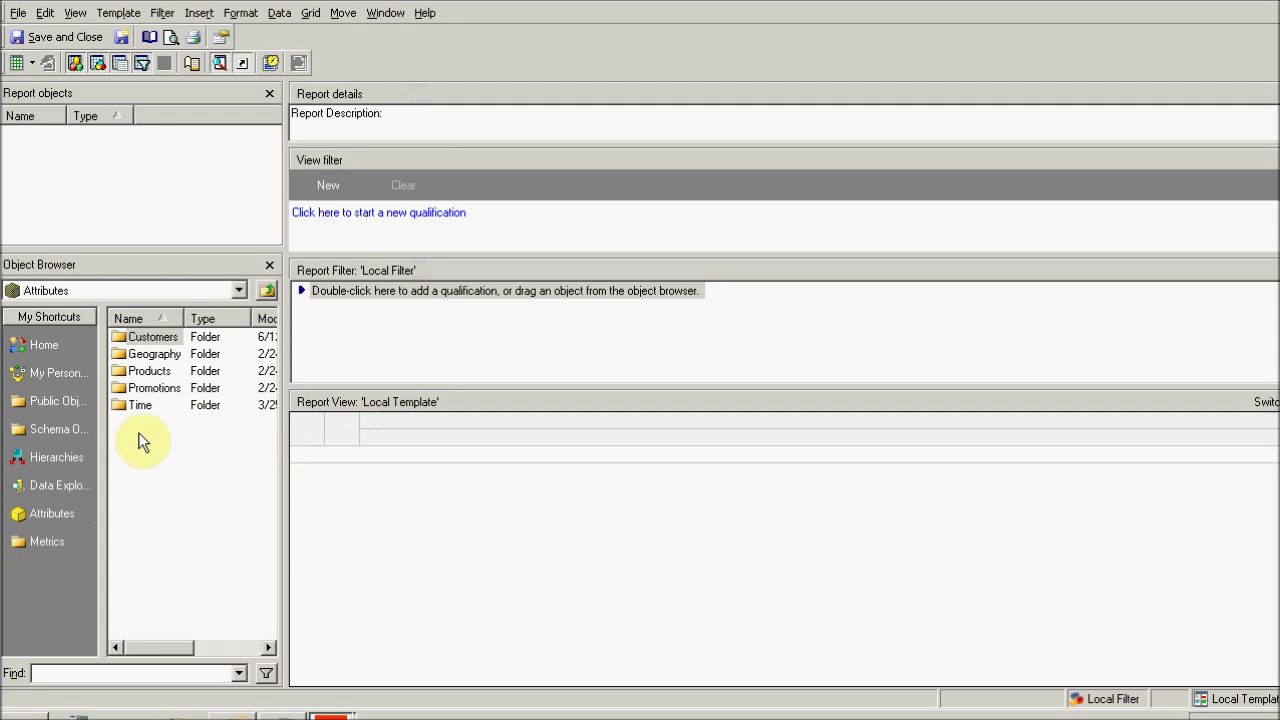
{"action": "double_click", "coordinate": [157, 354]}
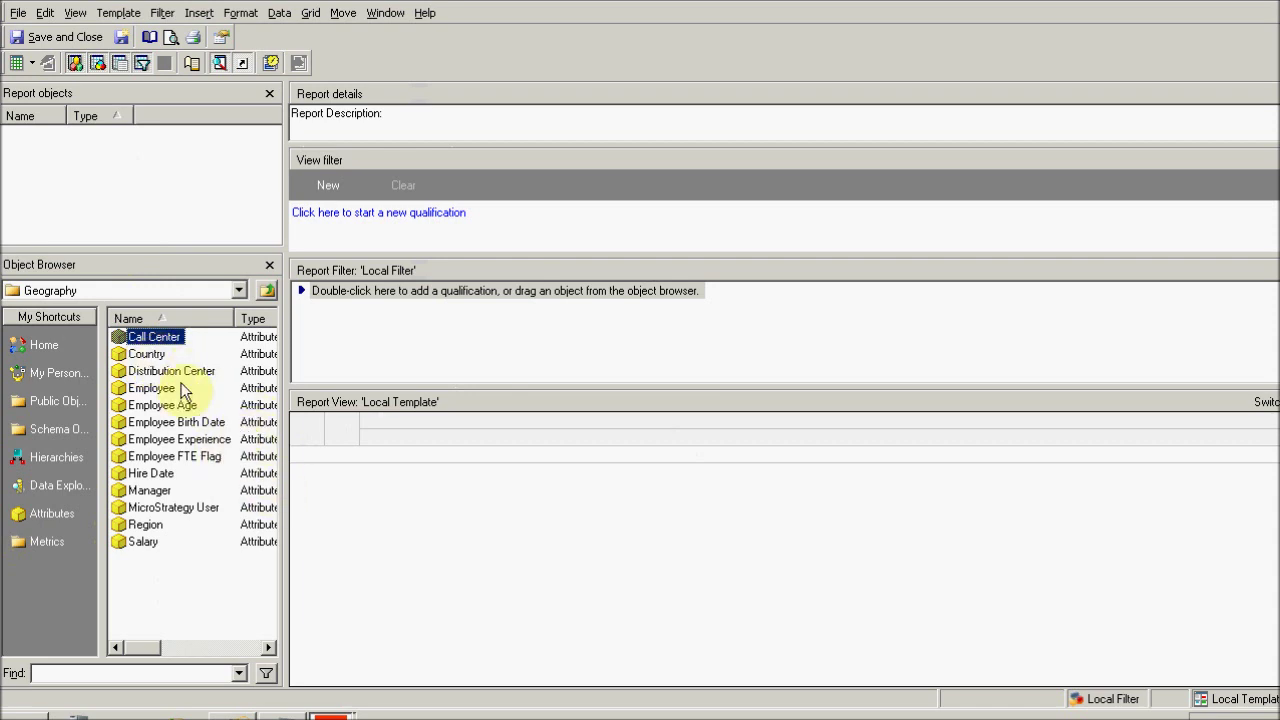
{"action": "left_click", "coordinate": [268, 291]}
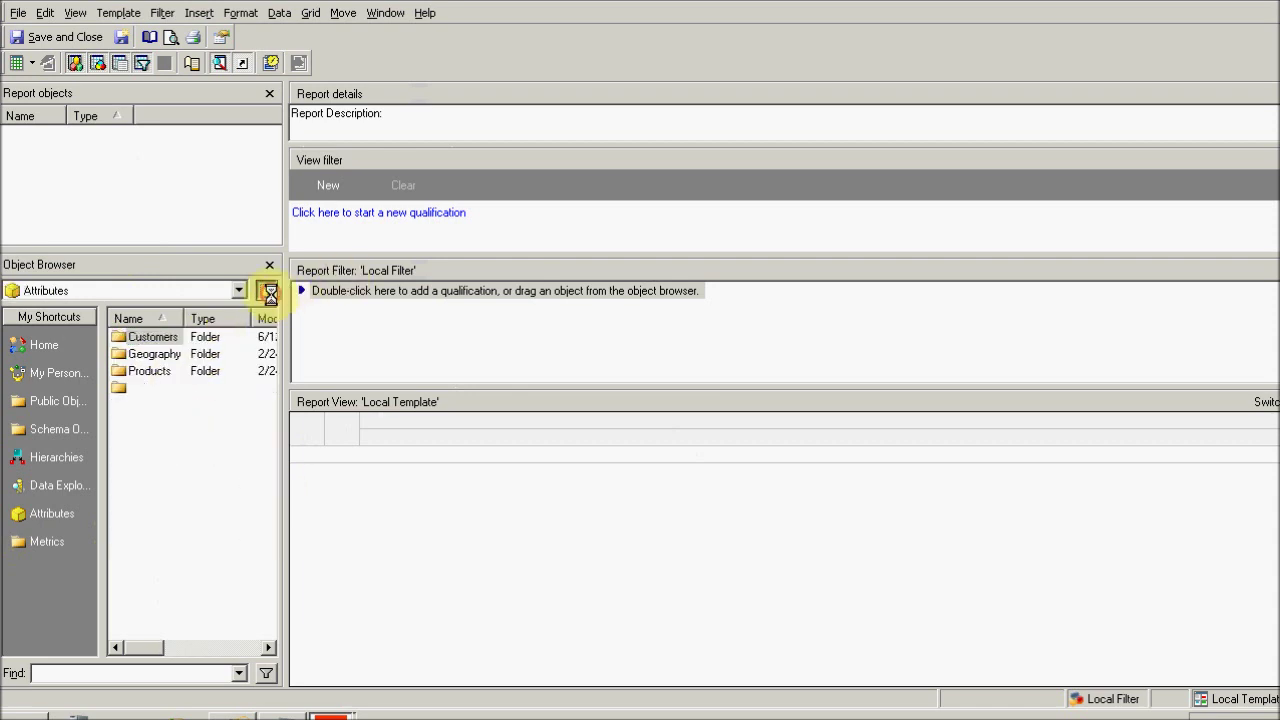
{"action": "double_click", "coordinate": [150, 337]}
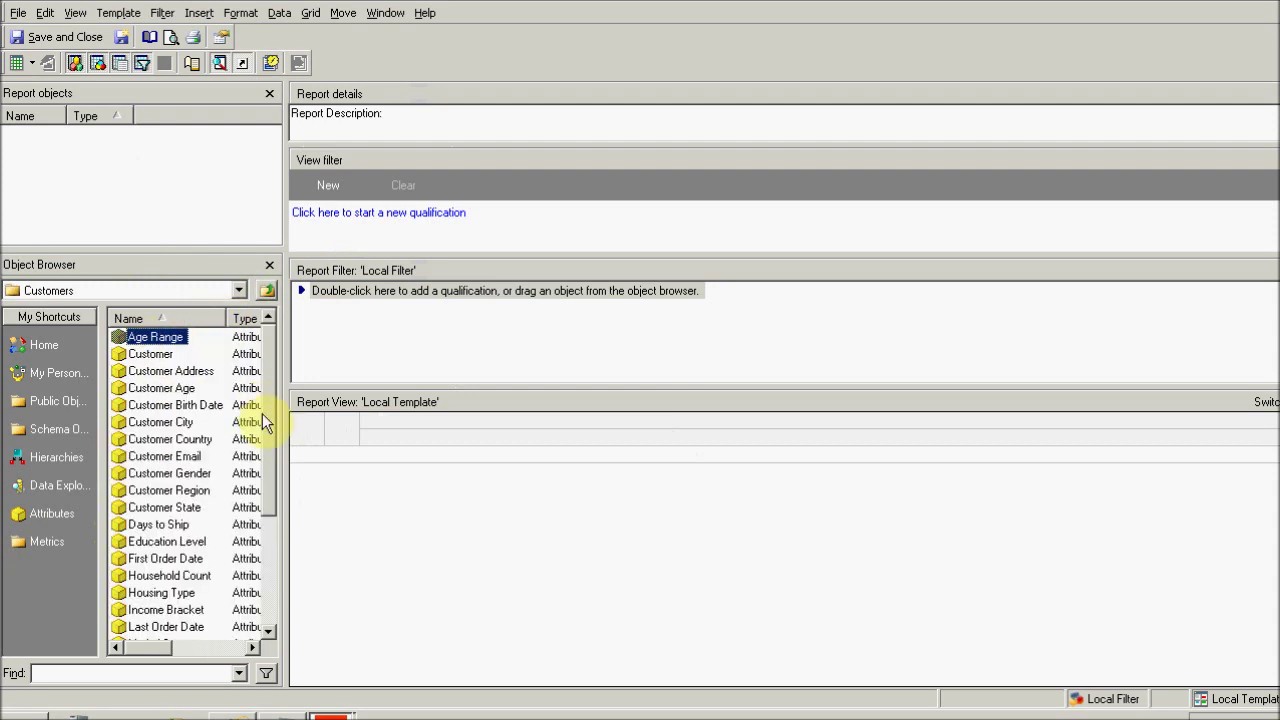
{"action": "double_click", "coordinate": [163, 508]}
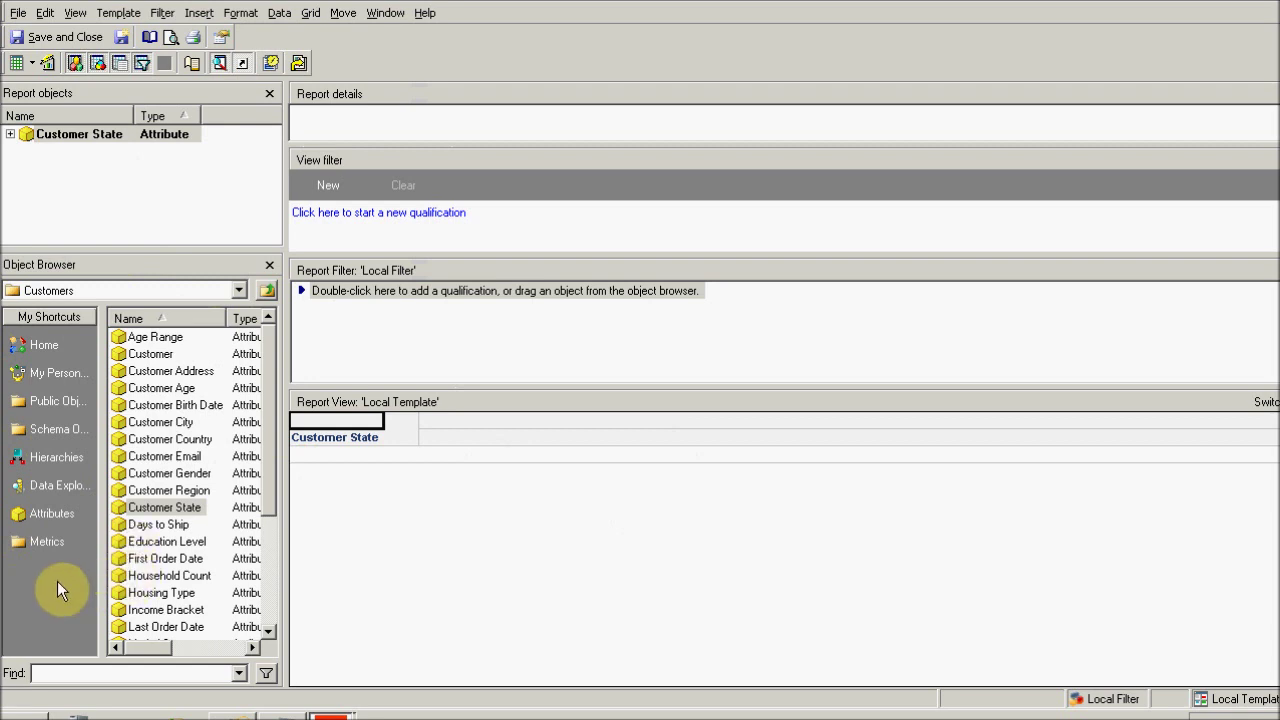
Step: Add the Revenue metric from the Sales Metrics folder to the report template
{"action": "left_click", "coordinate": [32, 399]}
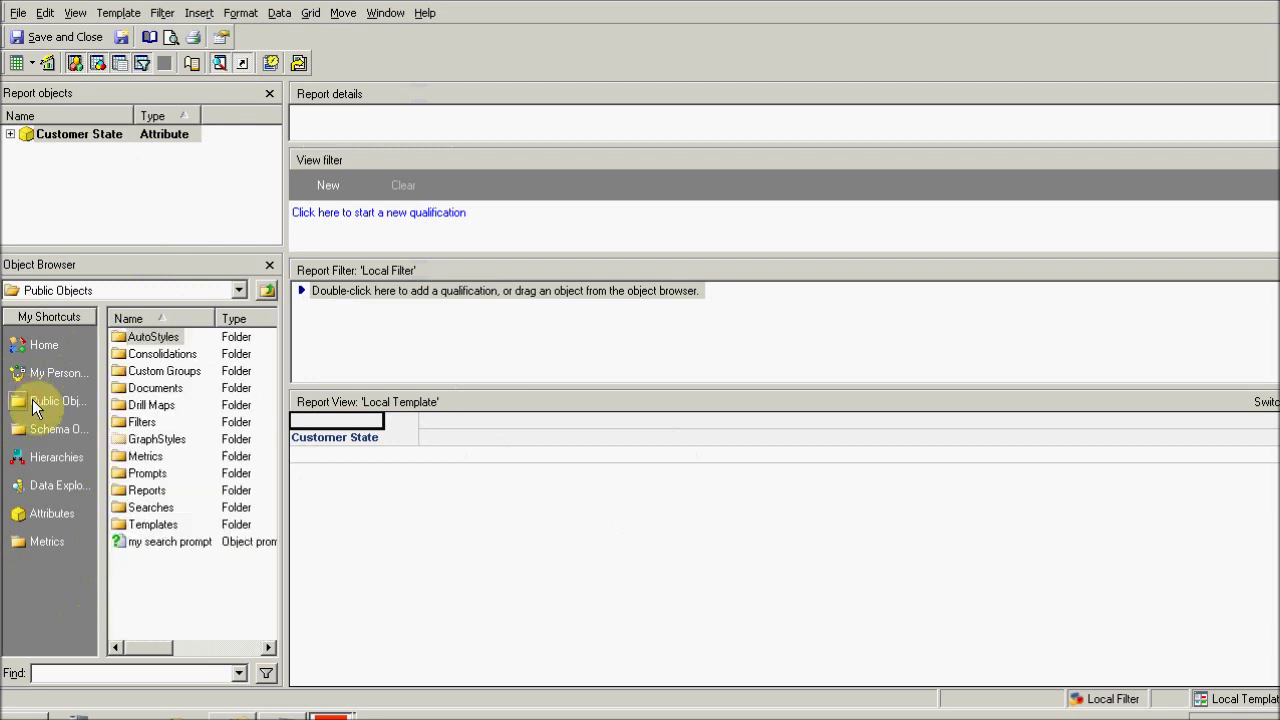
{"action": "left_click", "coordinate": [45, 545]}
{"action": "double_click", "coordinate": [155, 421]}
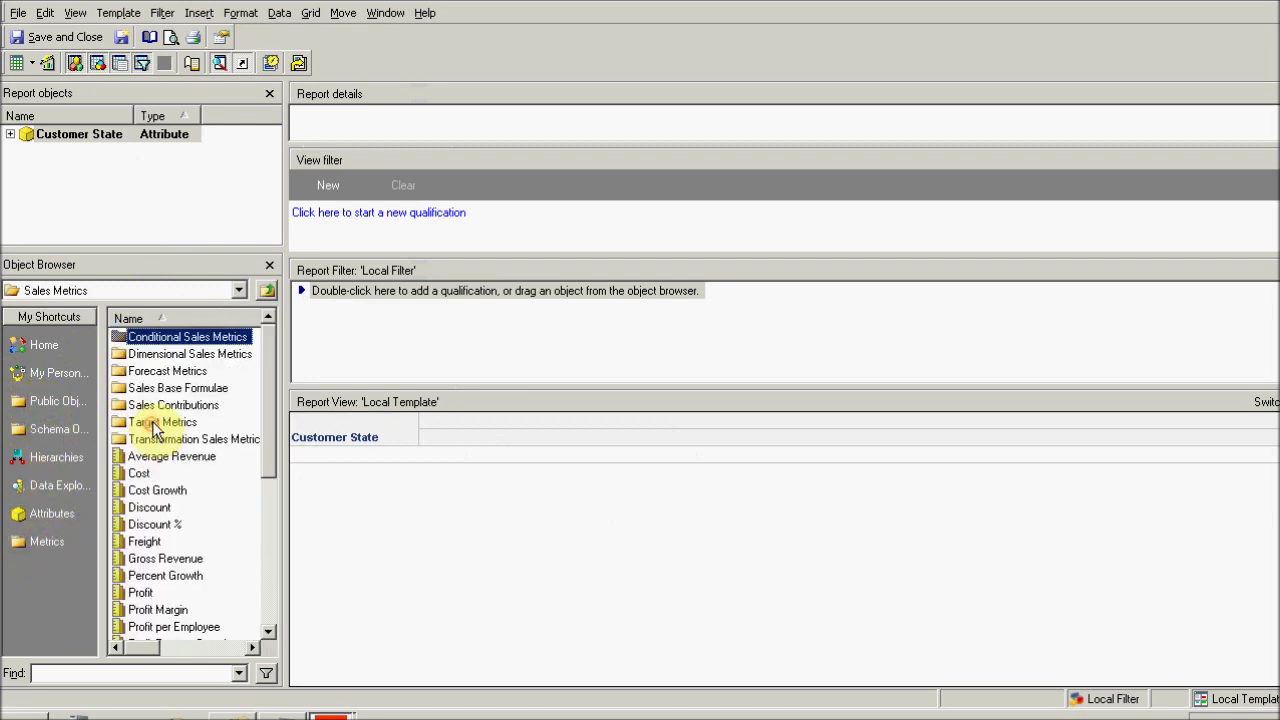
{"action": "left_click", "coordinate": [268, 585]}
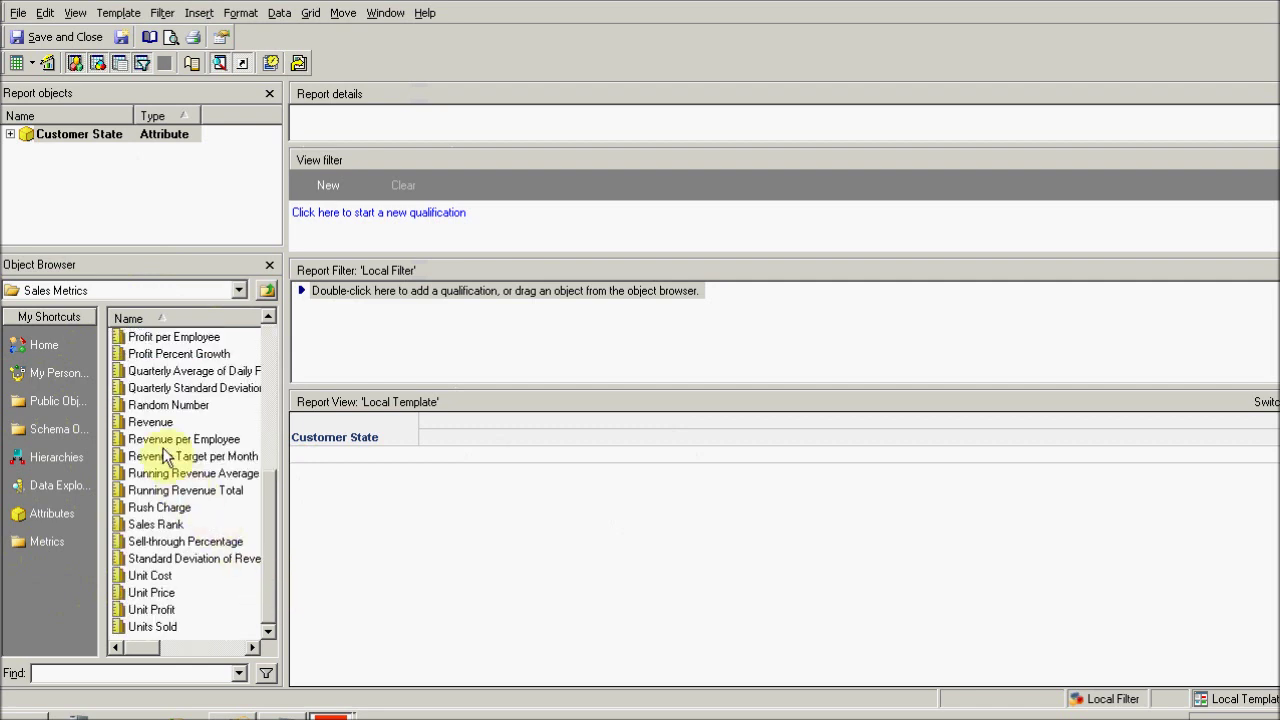
{"action": "double_click", "coordinate": [130, 424]}
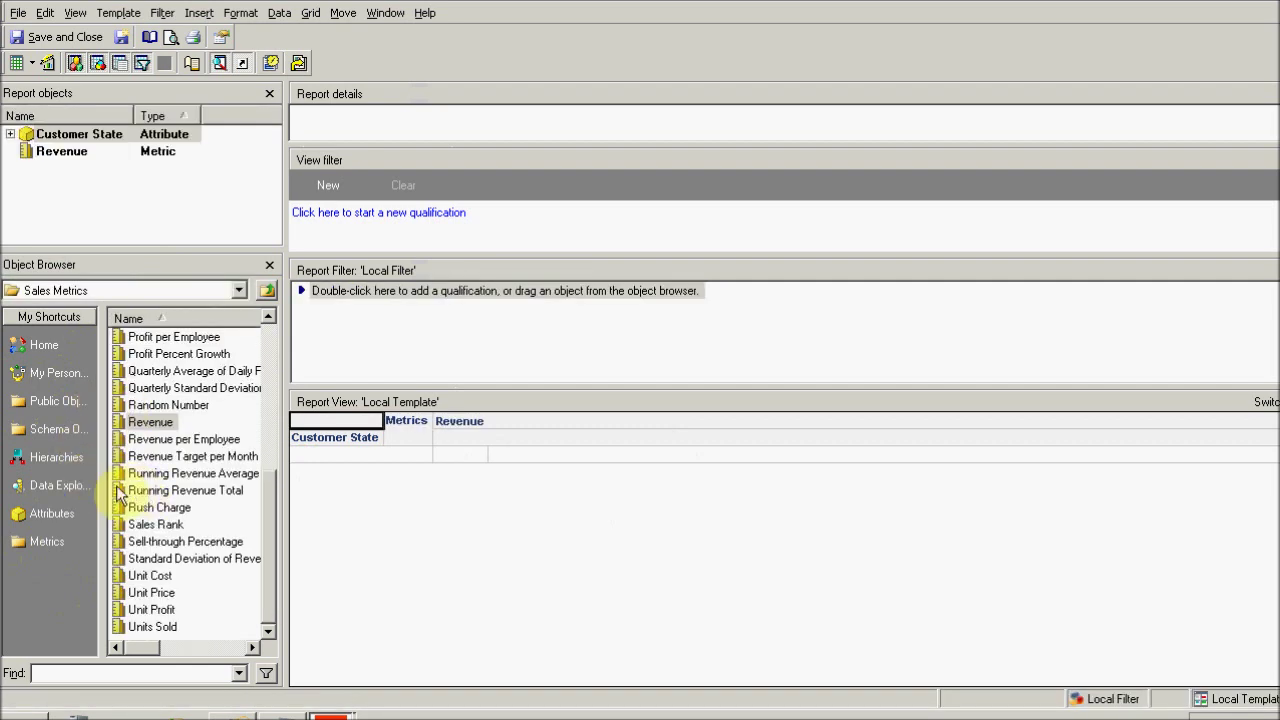
Step: Add the Year attribute to the report filter and qualify it as in list with the element 2010
{"action": "left_click", "coordinate": [25, 514]}
{"action": "double_click", "coordinate": [138, 408]}
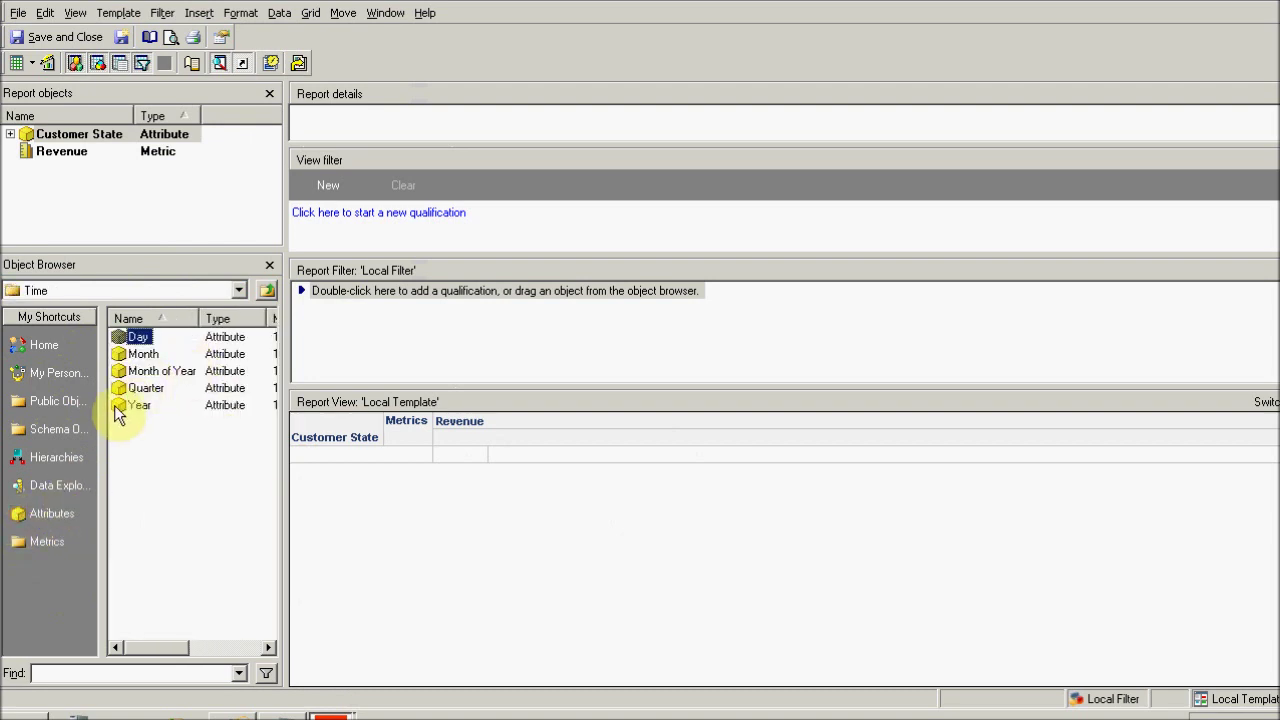
{"action": "right_click", "coordinate": [120, 405]}
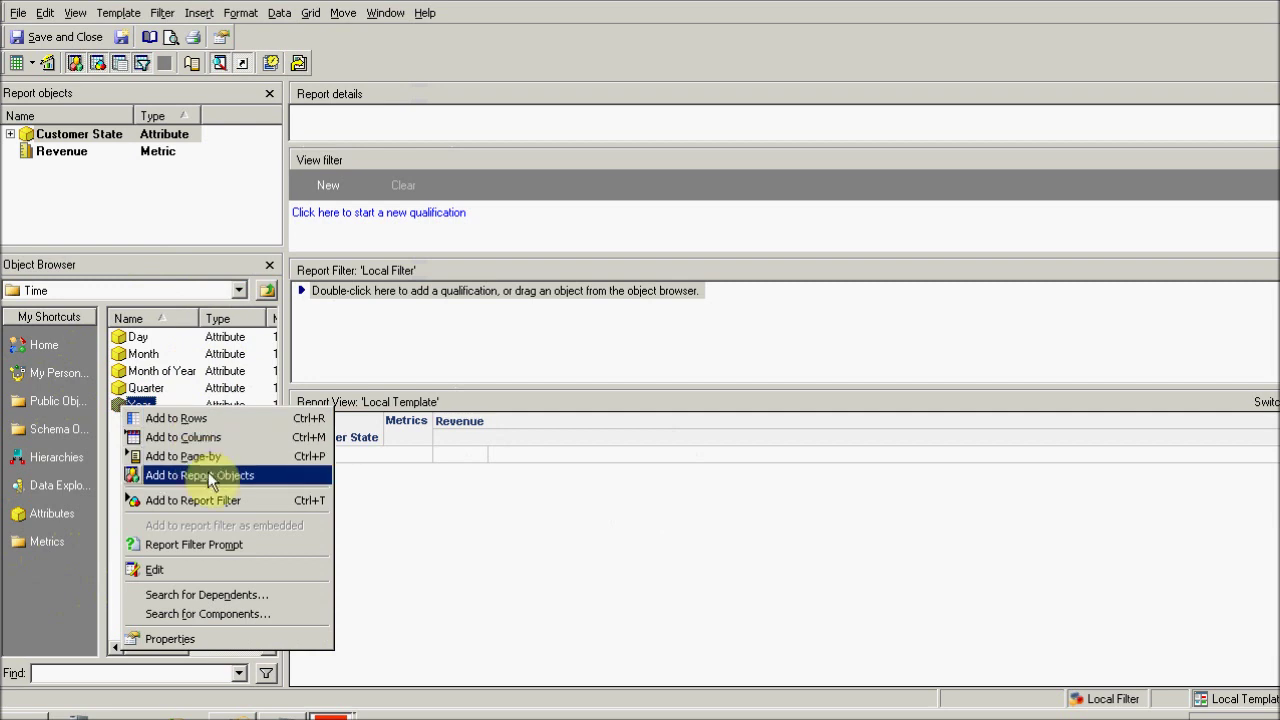
{"action": "left_click", "coordinate": [219, 501]}
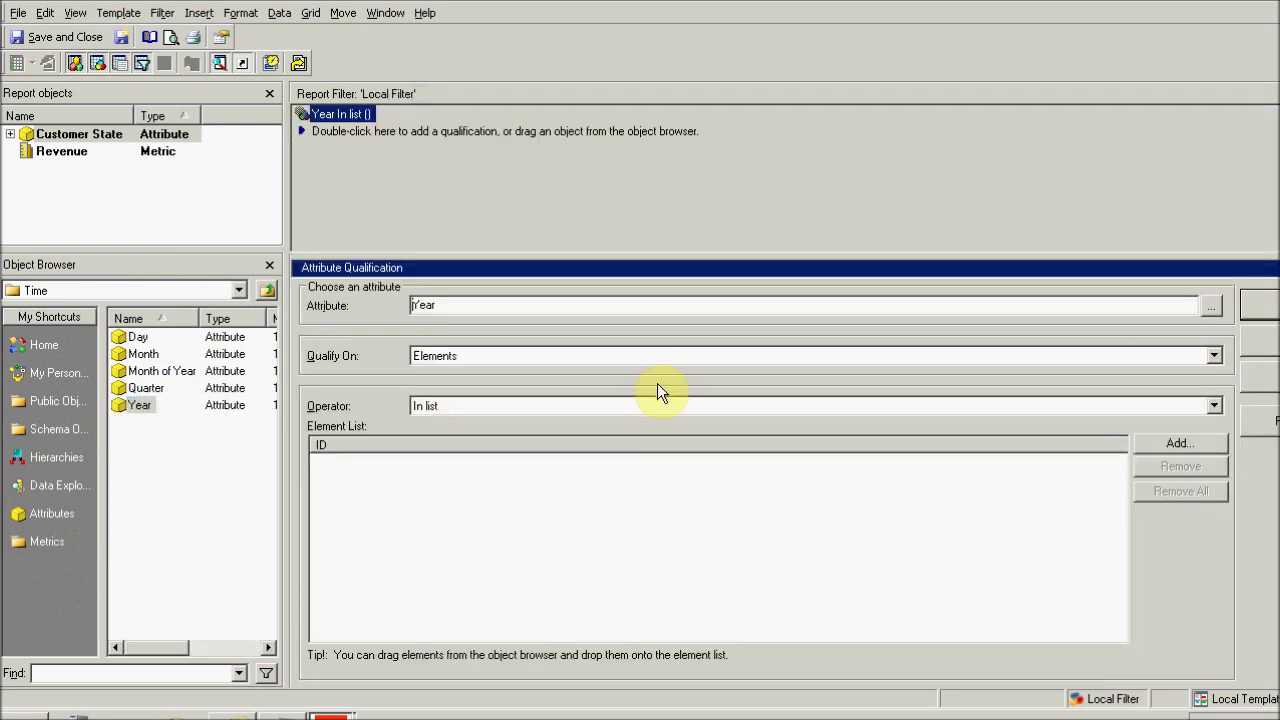
{"action": "left_click", "coordinate": [1176, 443]}
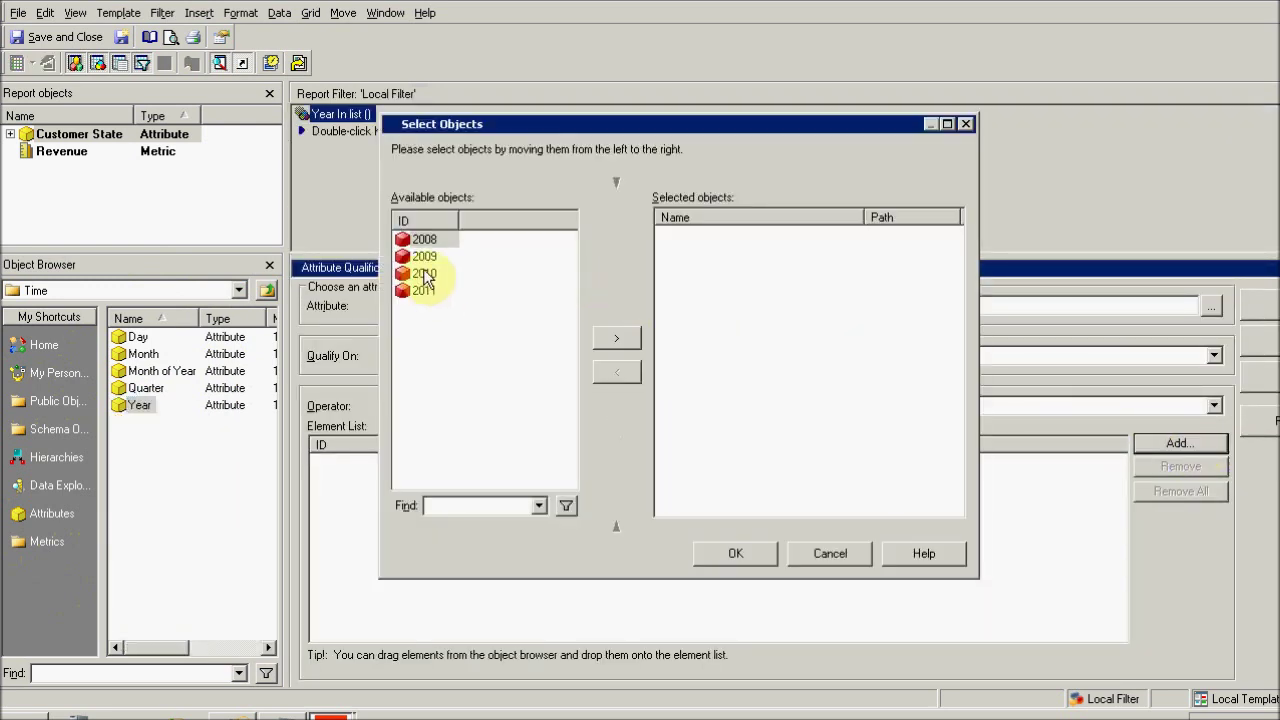
{"action": "left_click", "coordinate": [424, 273]}
{"action": "double_click", "coordinate": [430, 275]}
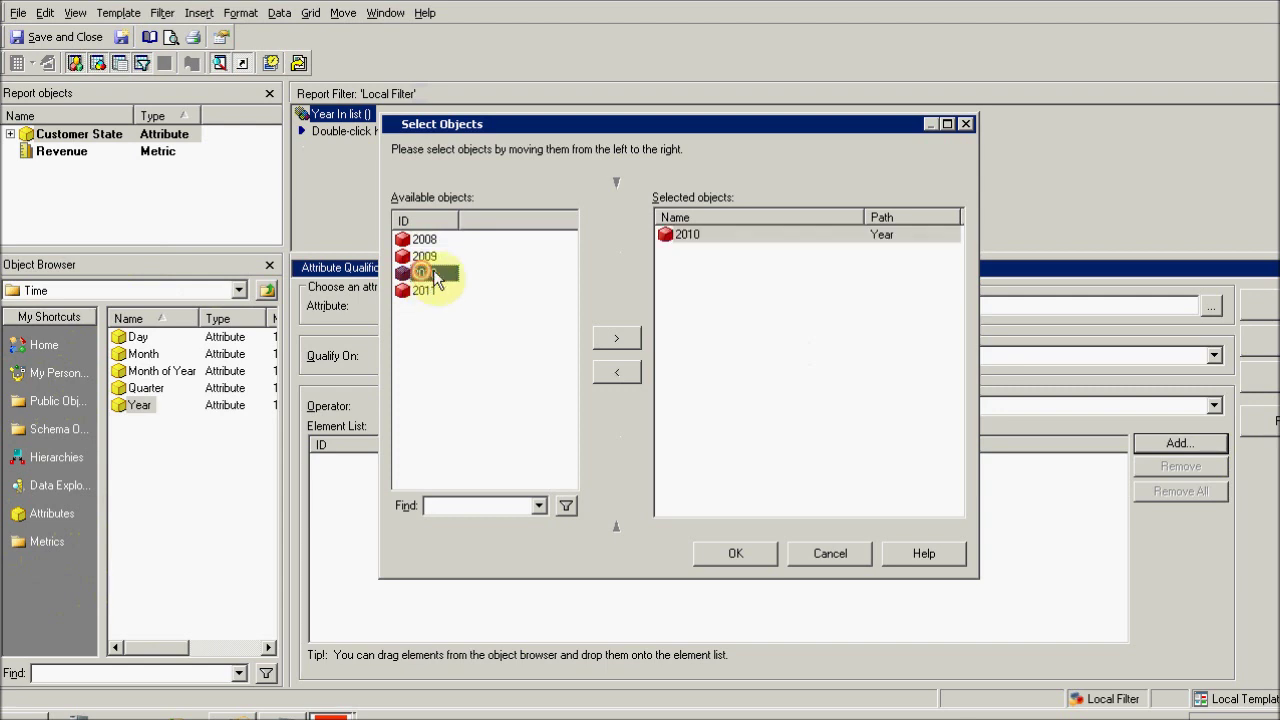
{"action": "left_click", "coordinate": [758, 555]}
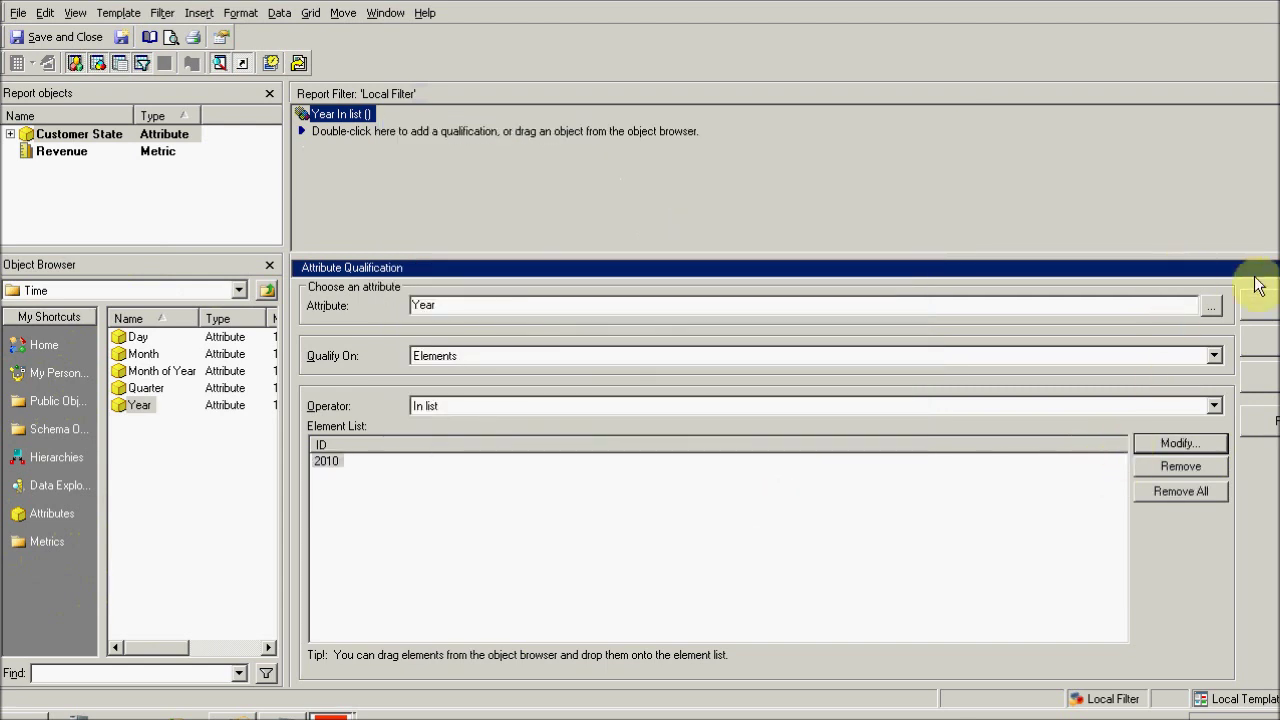
{"action": "left_click", "coordinate": [1272, 308]}
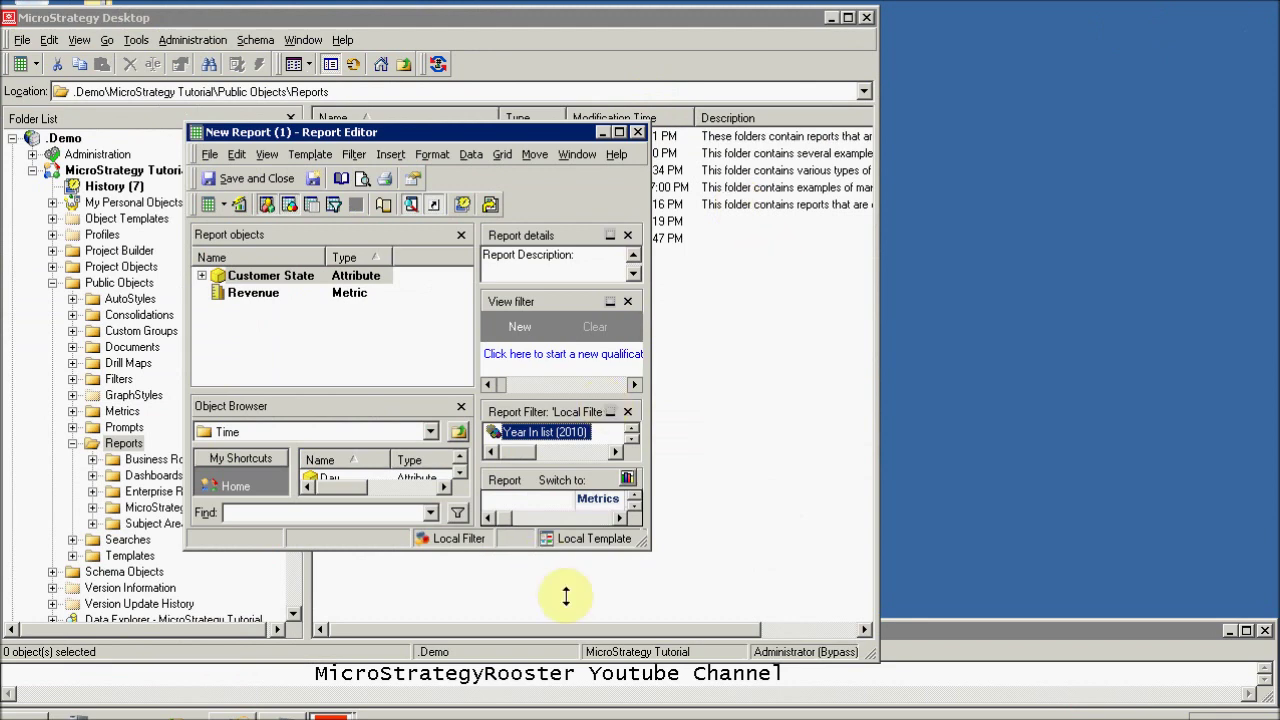
Step: Close the view filter pane and run the report in grid view
{"action": "left_click_drag", "start_coordinate": [645, 542], "coordinate": [988, 644]}
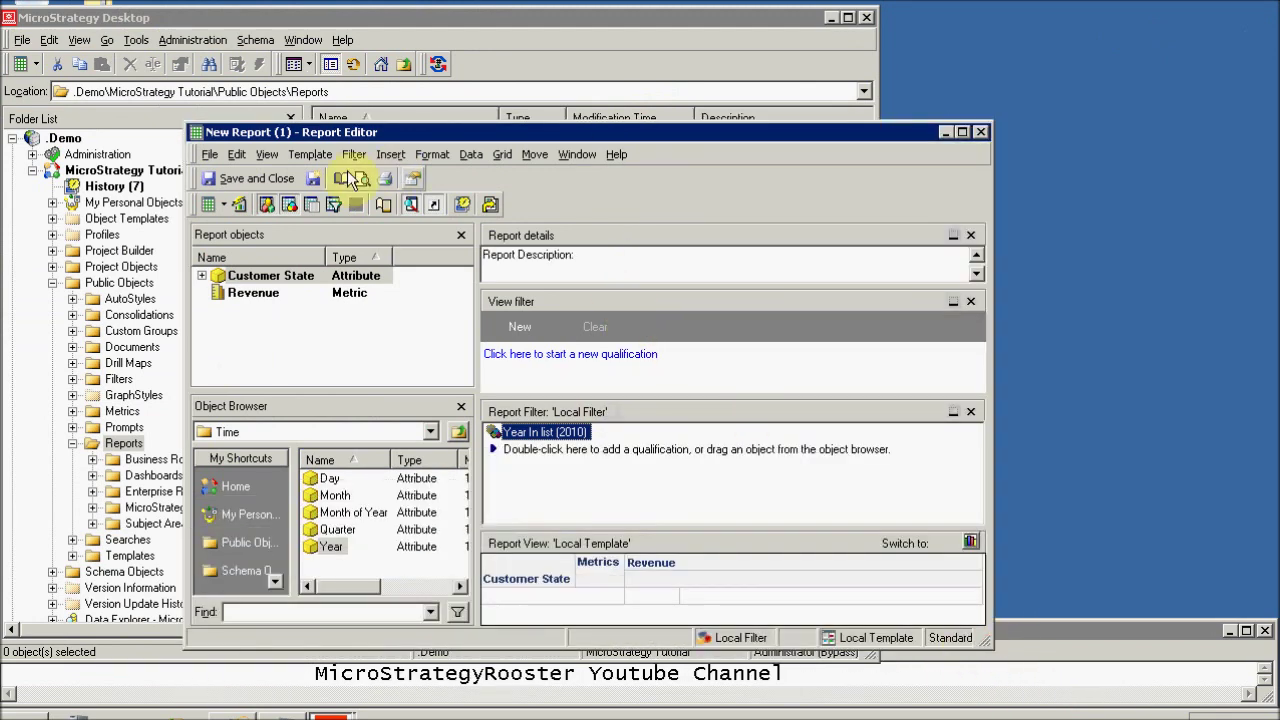
{"action": "left_click", "coordinate": [971, 303]}
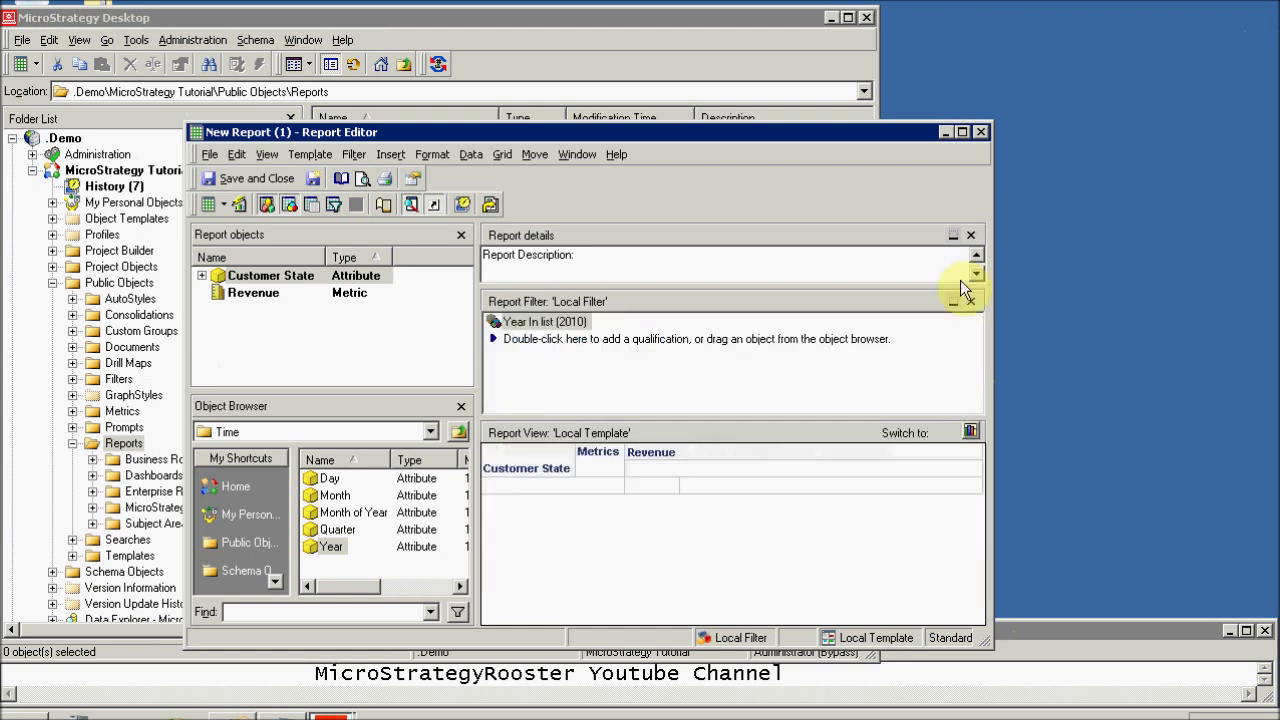
{"action": "left_click", "coordinate": [208, 204]}
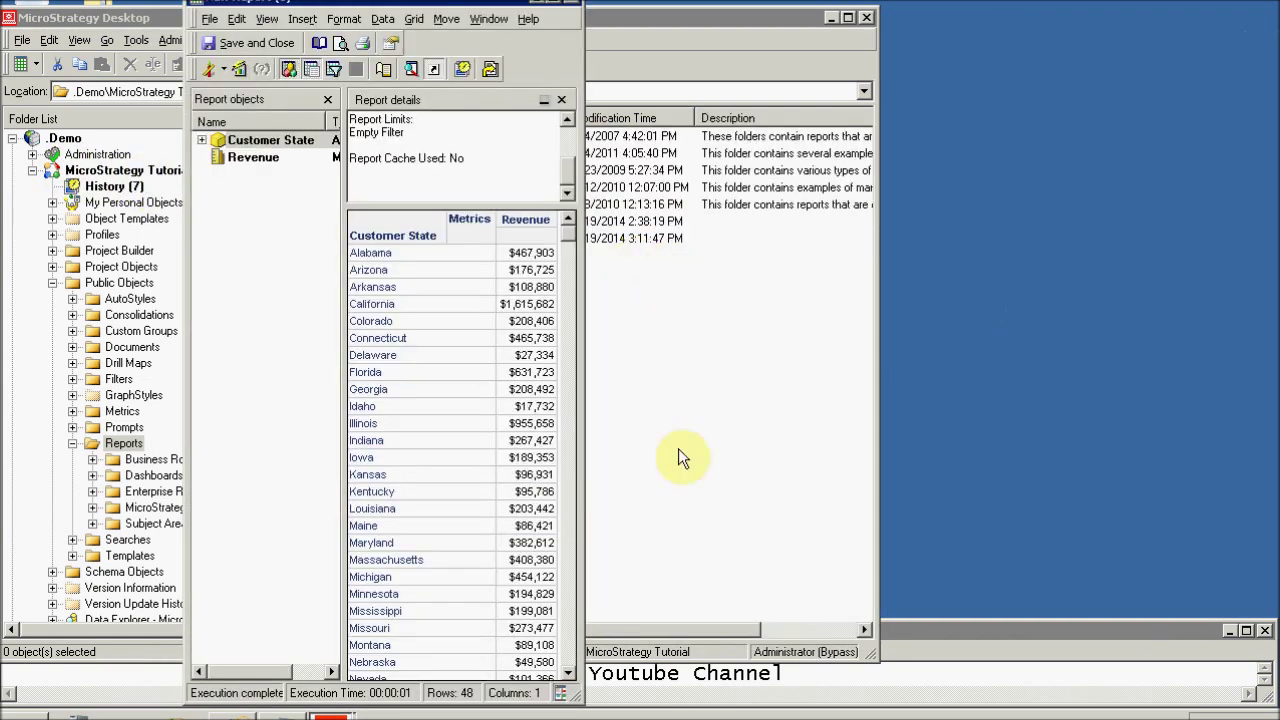
{"action": "left_click_drag", "start_coordinate": [569, 686], "coordinate": [808, 597]}
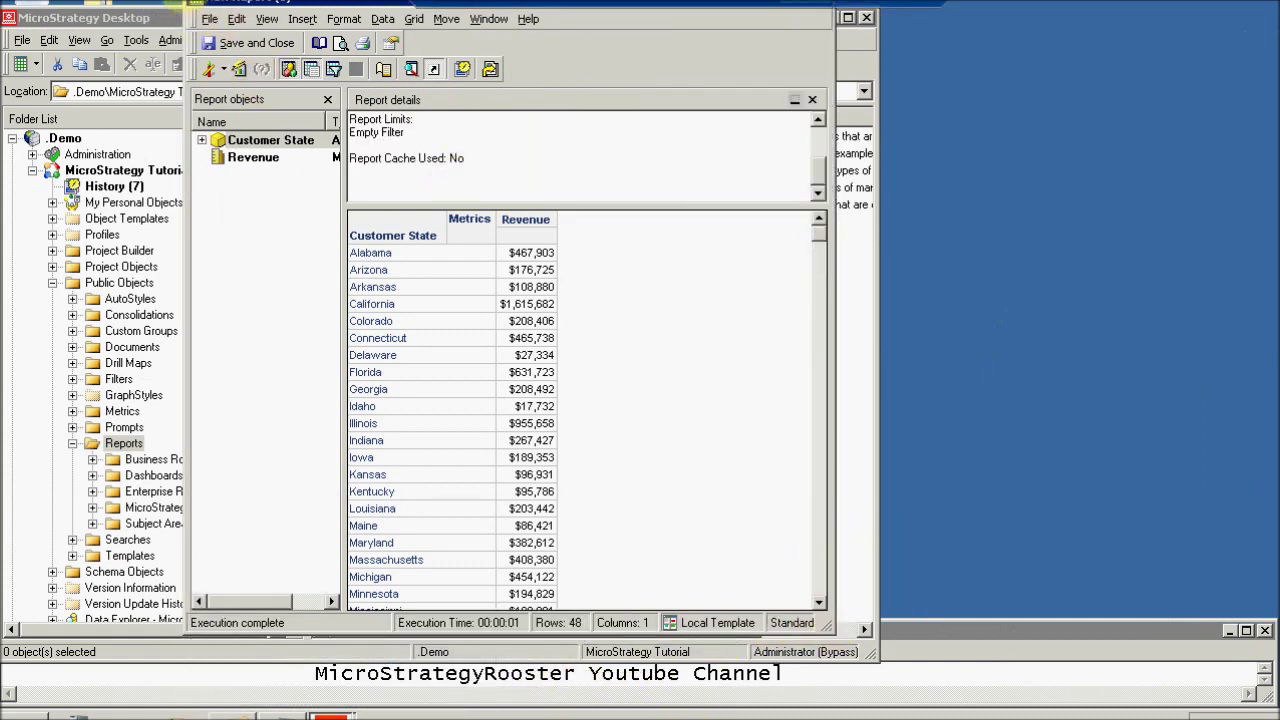
{"action": "left_click_drag", "start_coordinate": [192, 4], "coordinate": [122, 58]}
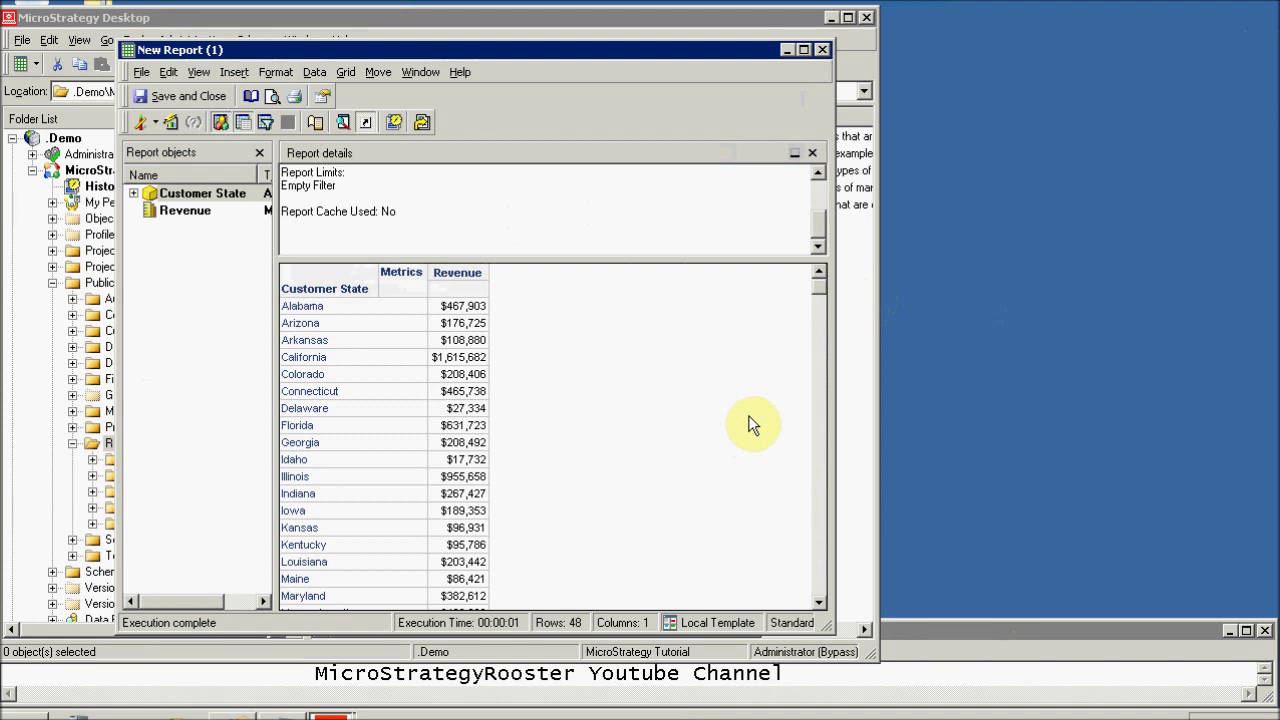
Step: Save the report in the Reports folder under the name Map Revenue USA
{"action": "left_click", "coordinate": [142, 72]}
{"action": "left_click", "coordinate": [167, 136]}
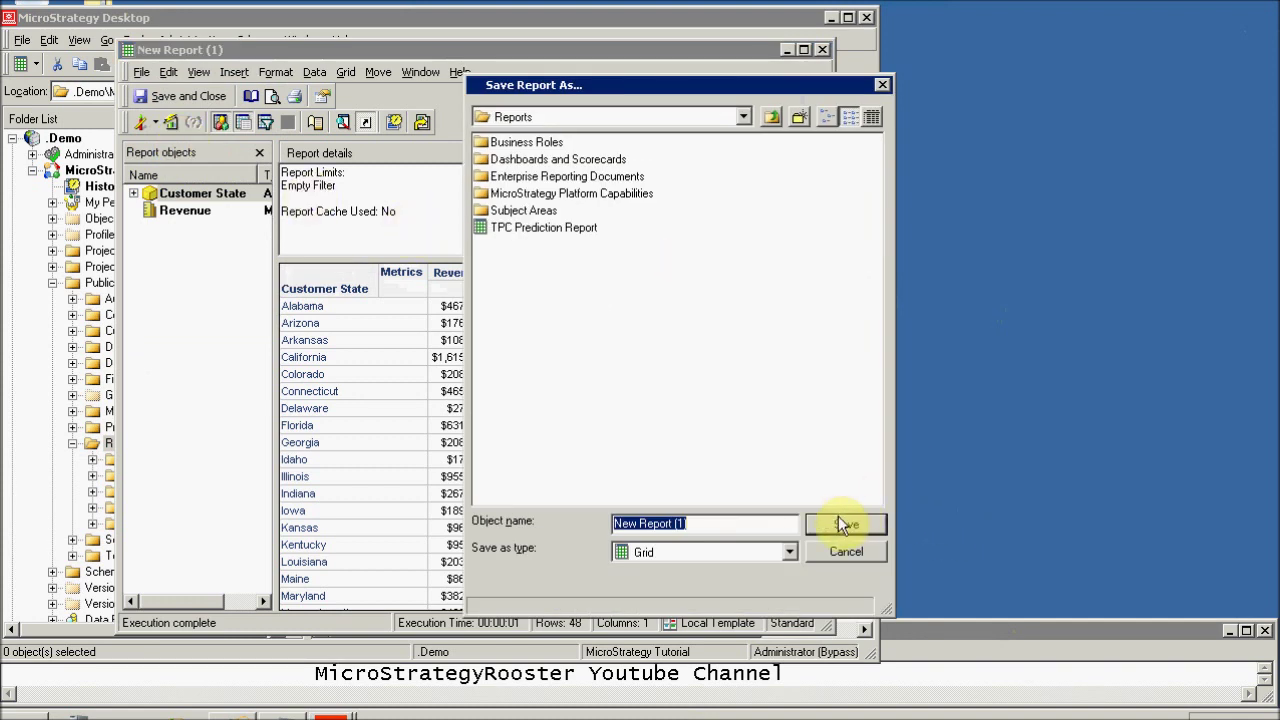
{"action": "type", "text": "Map Revenue USA"}
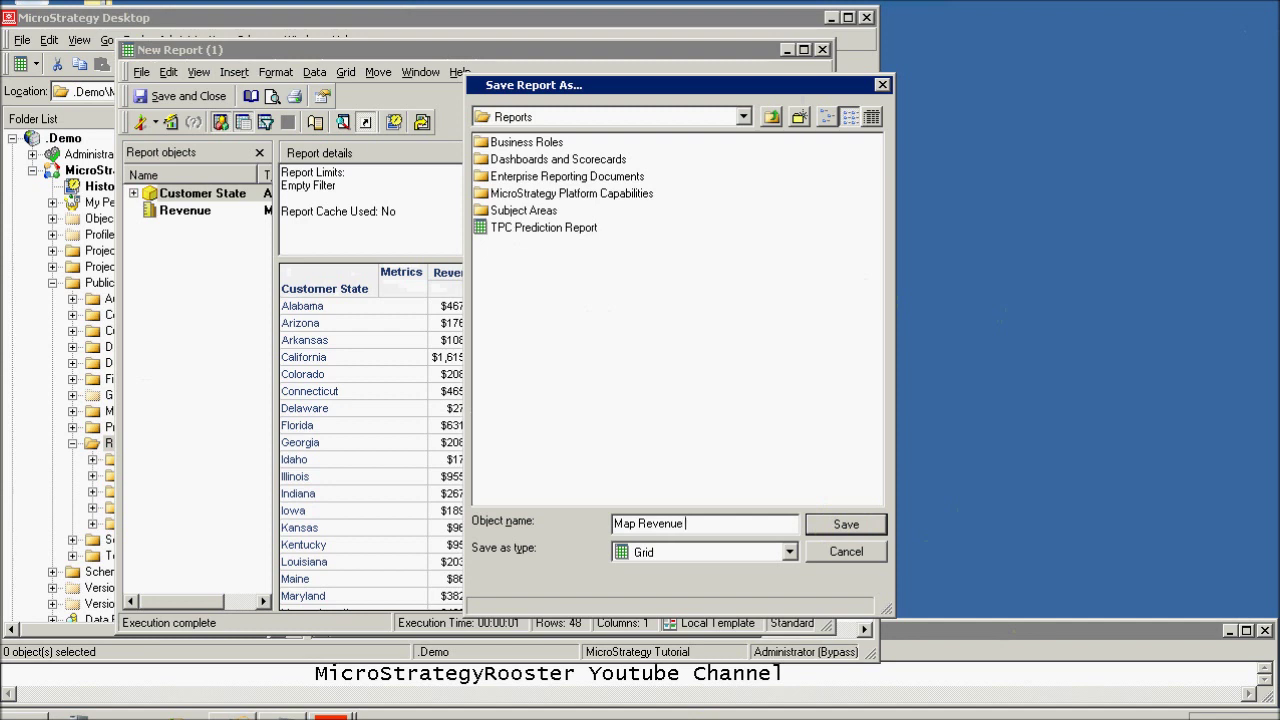
{"action": "left_click", "coordinate": [869, 523]}
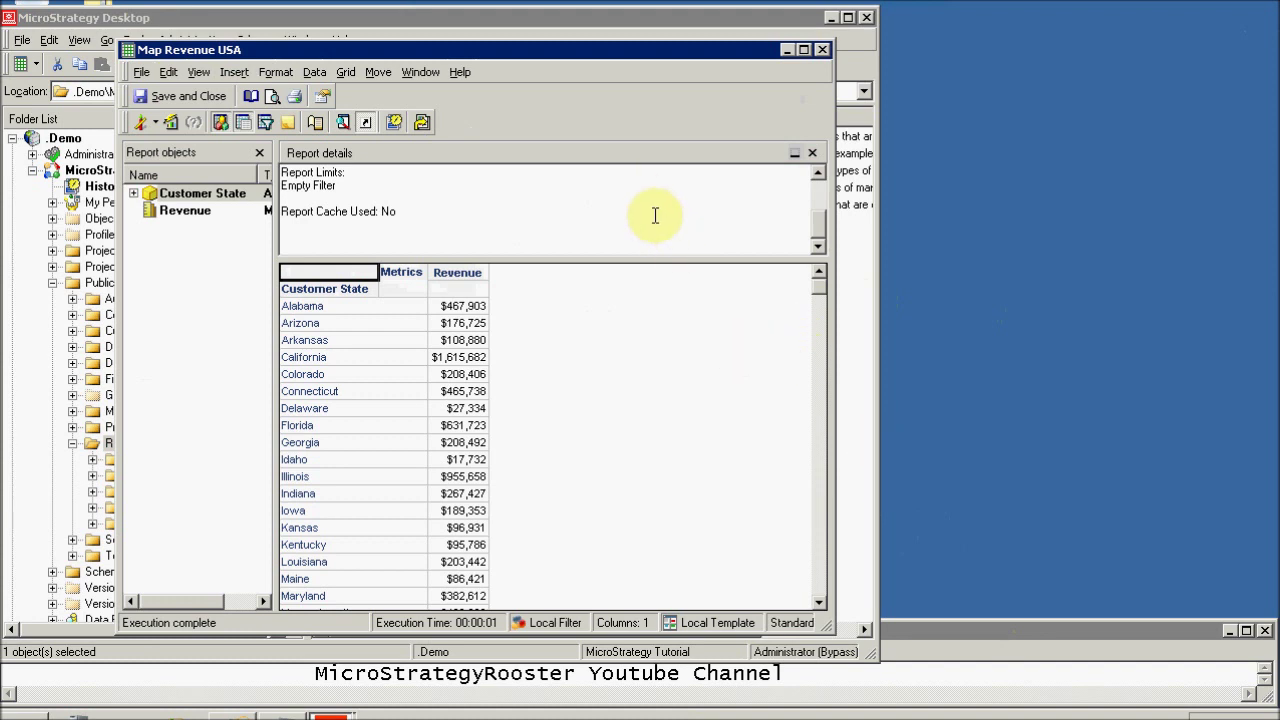
Step: Display the report in graph view with the clustered vertical bar graph type
{"action": "left_click", "coordinate": [156, 122]}
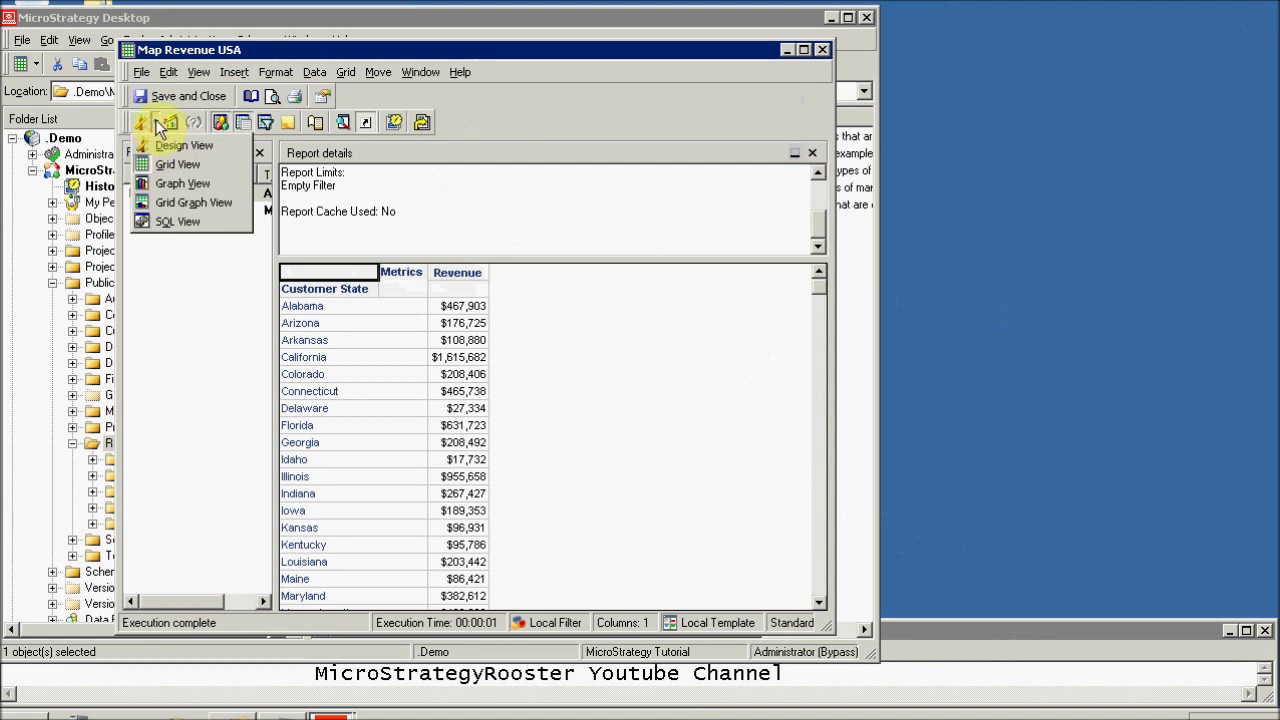
{"action": "left_click", "coordinate": [186, 186]}
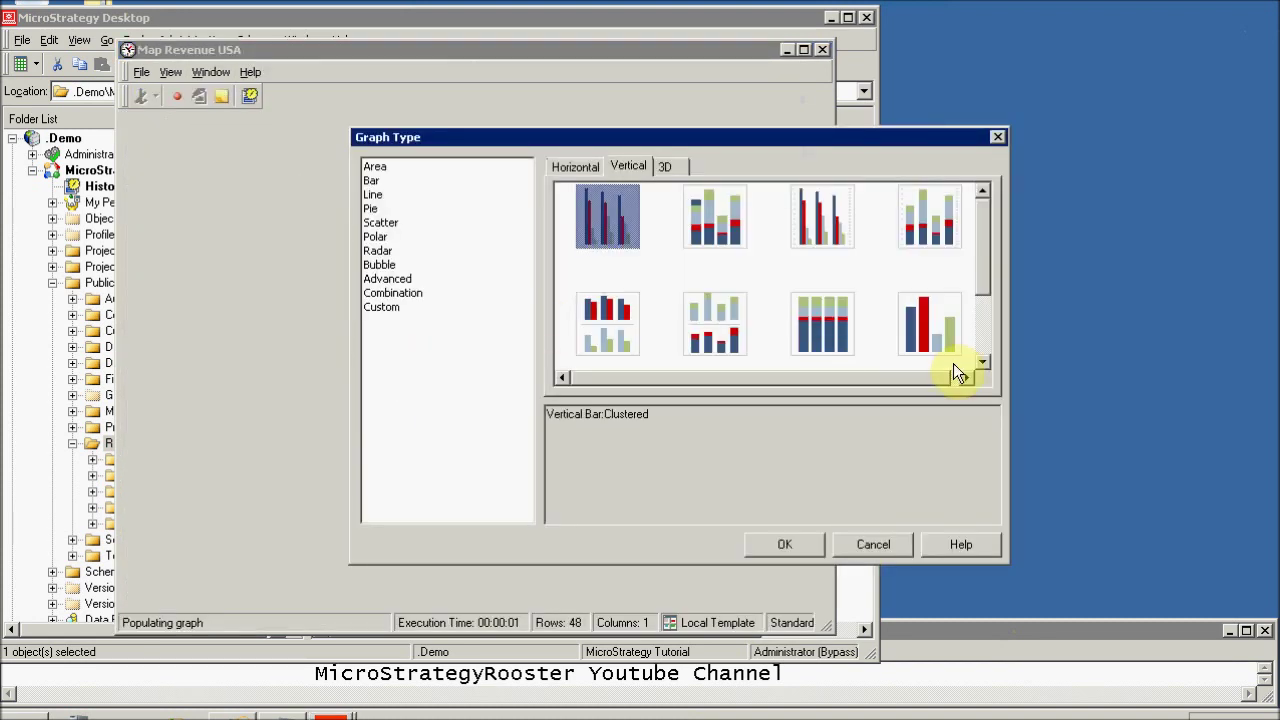
{"action": "left_click", "coordinate": [785, 543]}
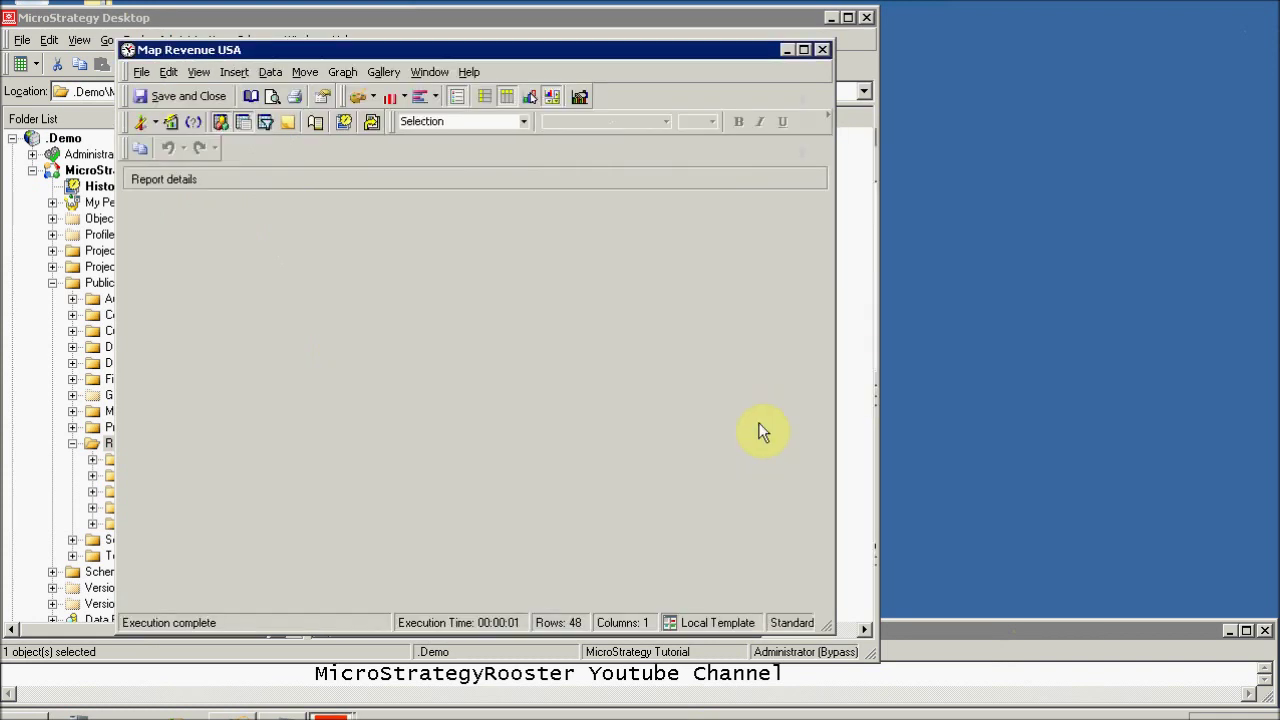
{"action": "left_click_drag", "start_coordinate": [826, 627], "coordinate": [940, 665]}
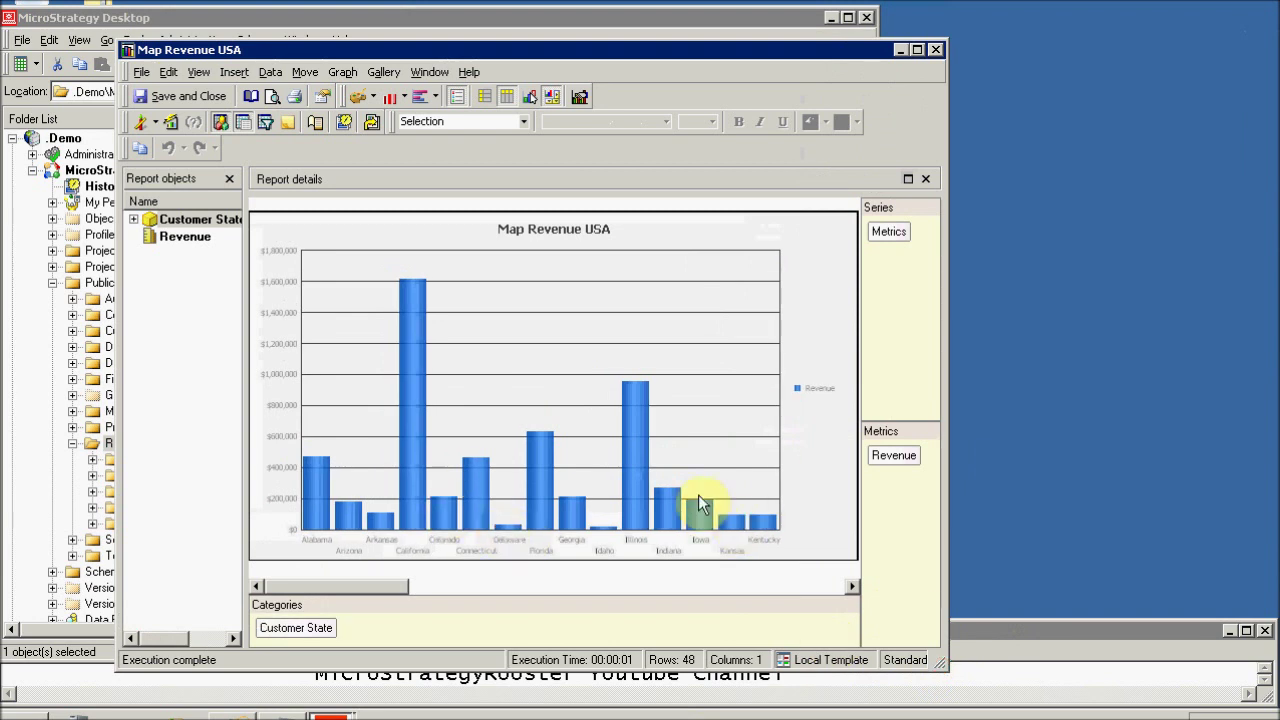
{"action": "left_click", "coordinate": [336, 72]}
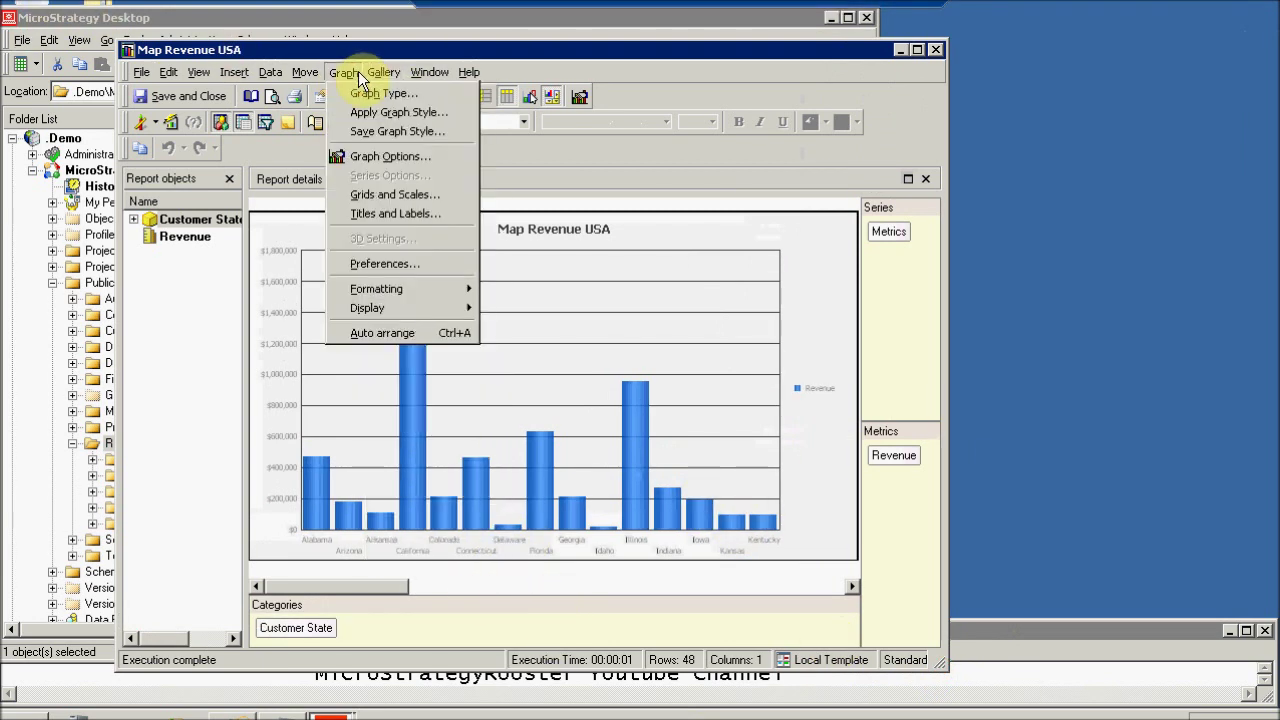
{"action": "mouse_move", "coordinate": [384, 75]}
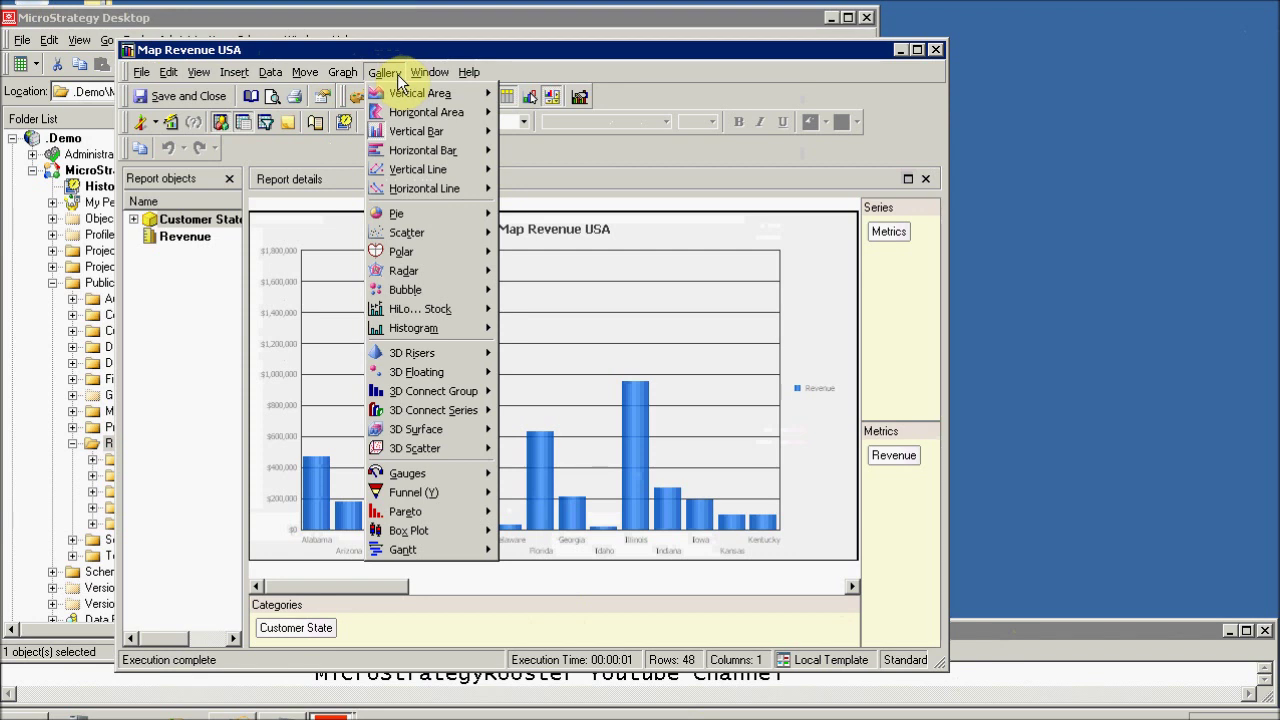
{"action": "left_click", "coordinate": [394, 71]}
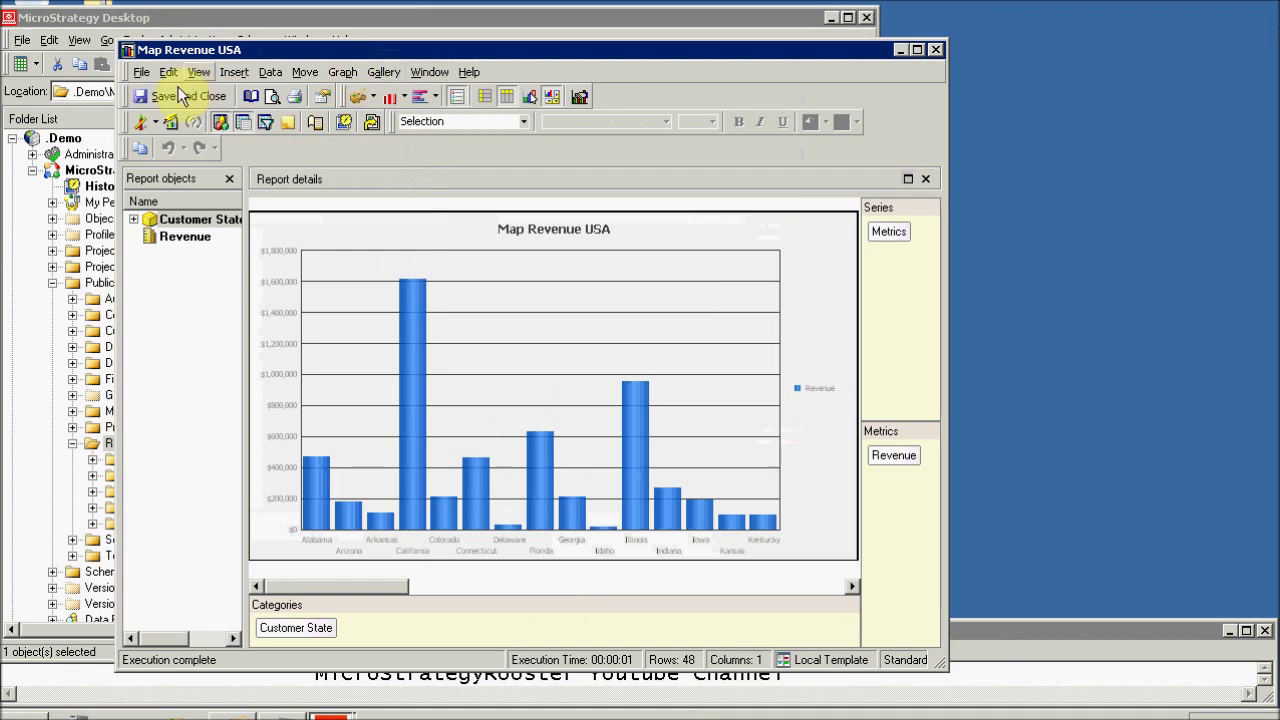
Step: Close the report editor, switch to MicroStrategy Web in Internet Explorer, and run Map Revenue USA from Shared Reports
{"action": "left_click", "coordinate": [937, 49]}
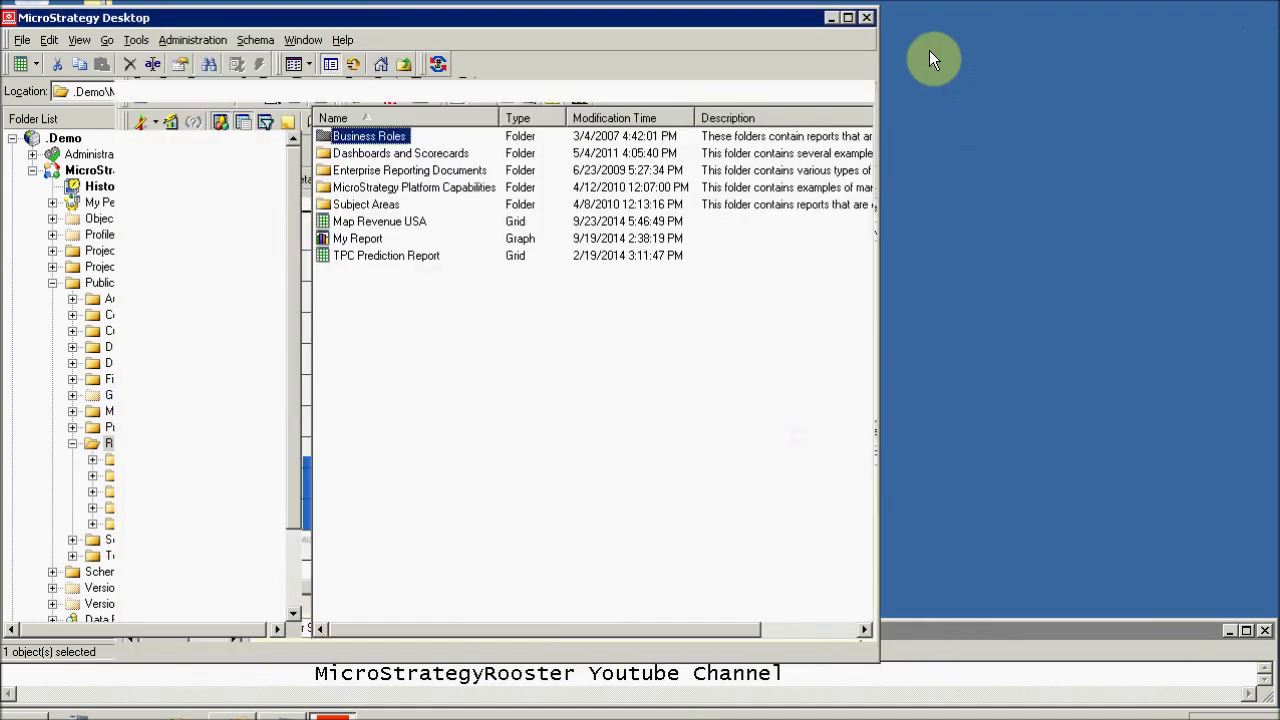
{"action": "left_click", "coordinate": [266, 714]}
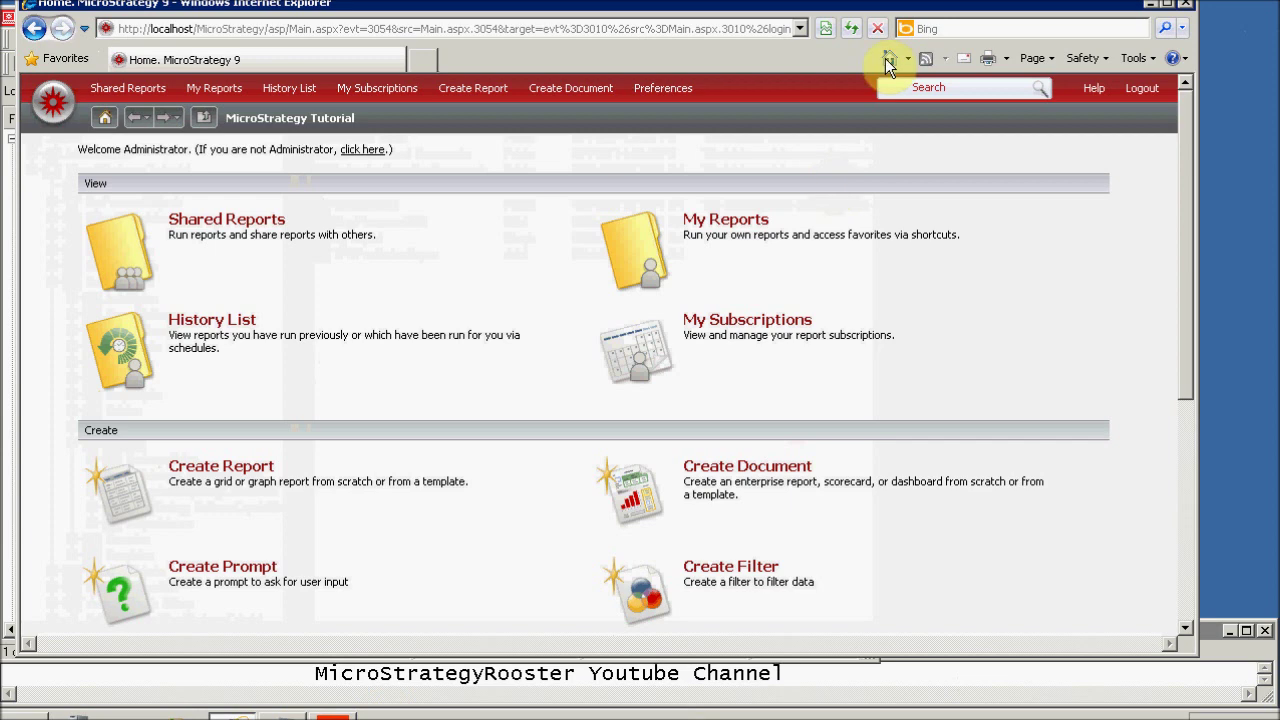
{"action": "left_click", "coordinate": [275, 222]}
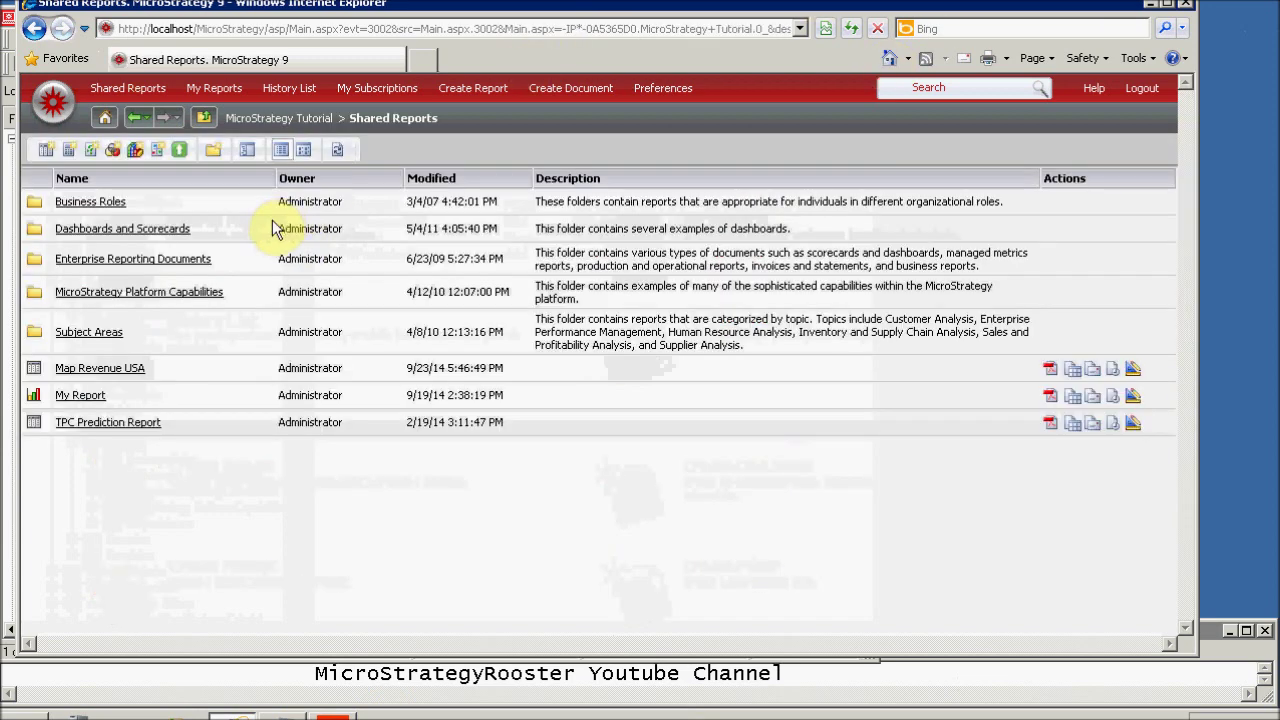
{"action": "left_click", "coordinate": [100, 370]}
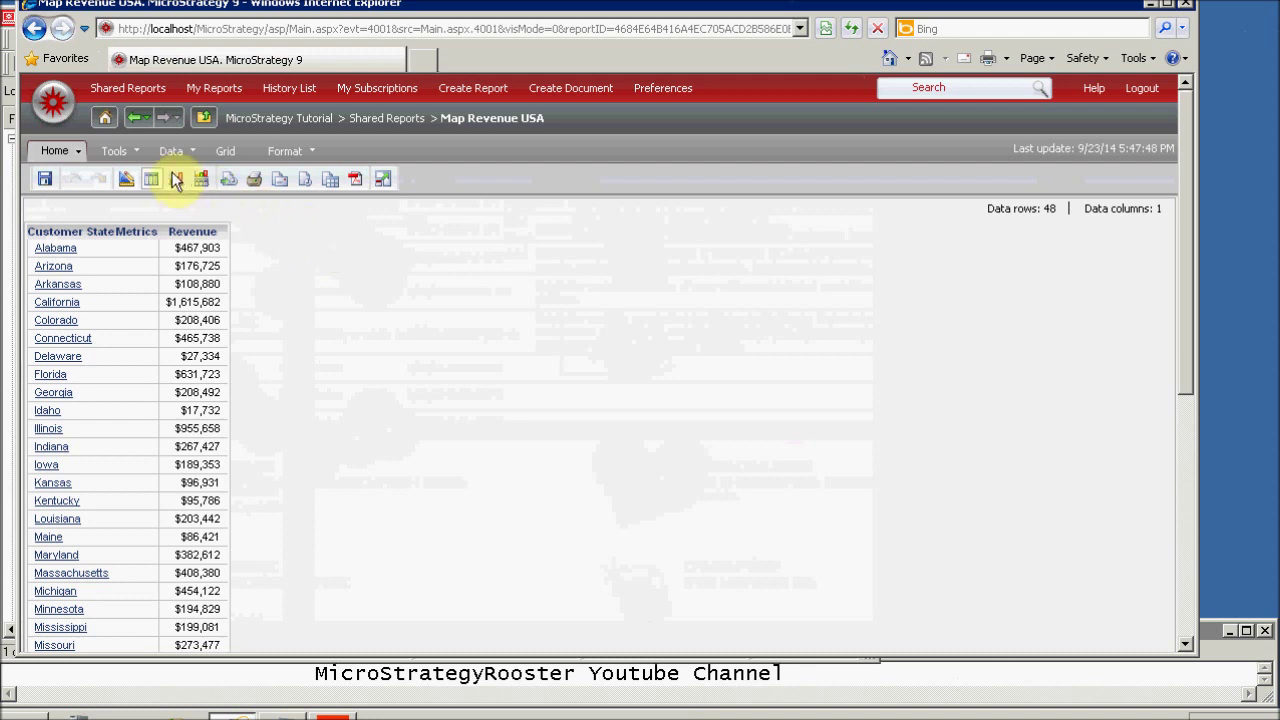
{"action": "left_click", "coordinate": [137, 152]}
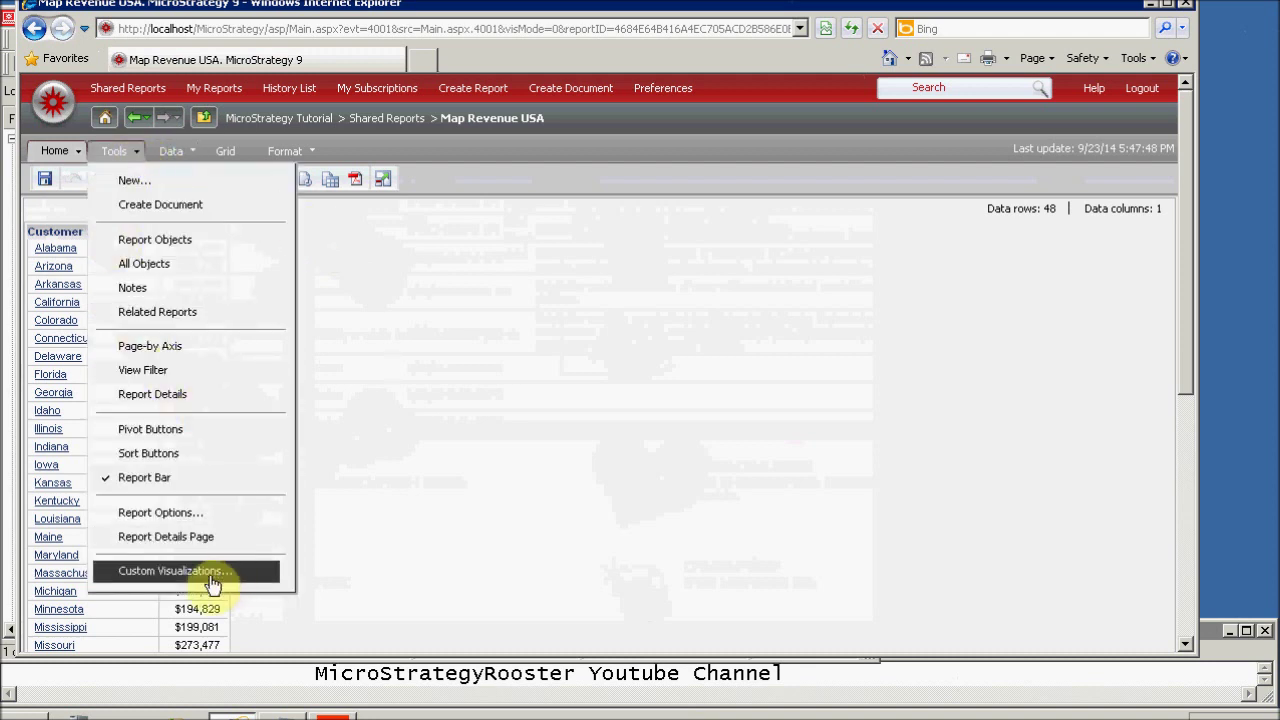
{"action": "left_click", "coordinate": [364, 578]}
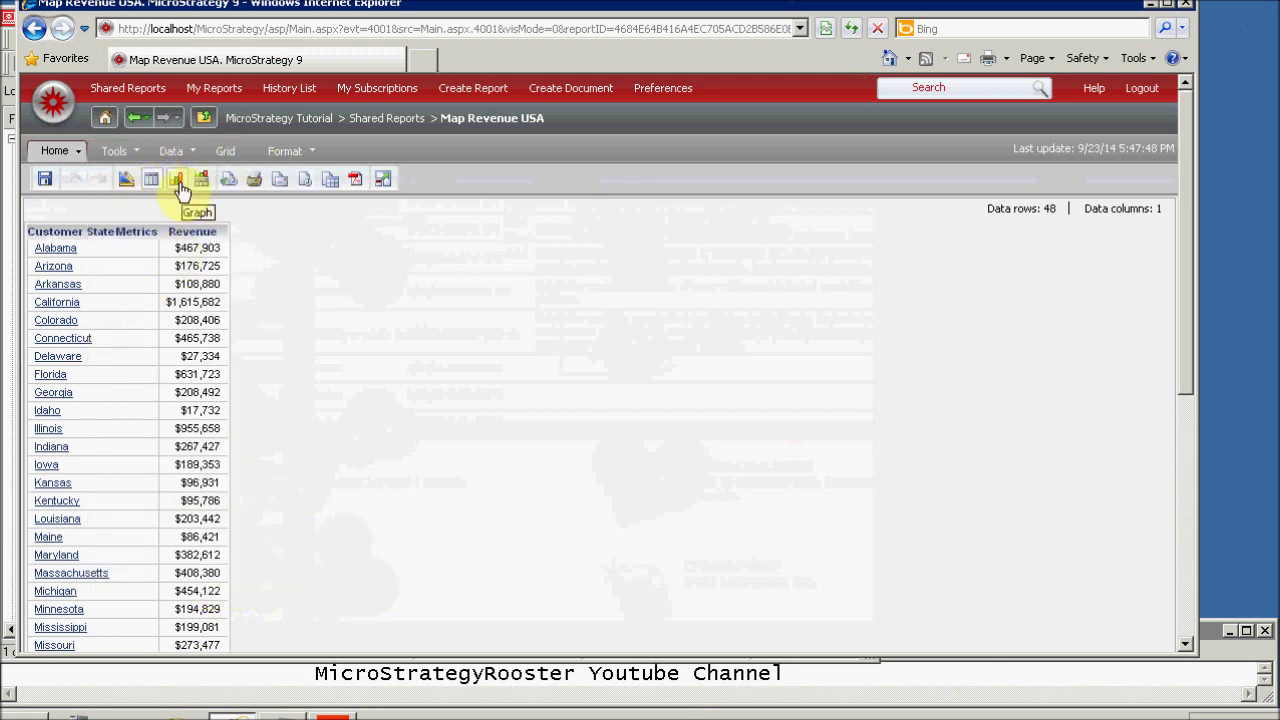
{"action": "left_click", "coordinate": [135, 154]}
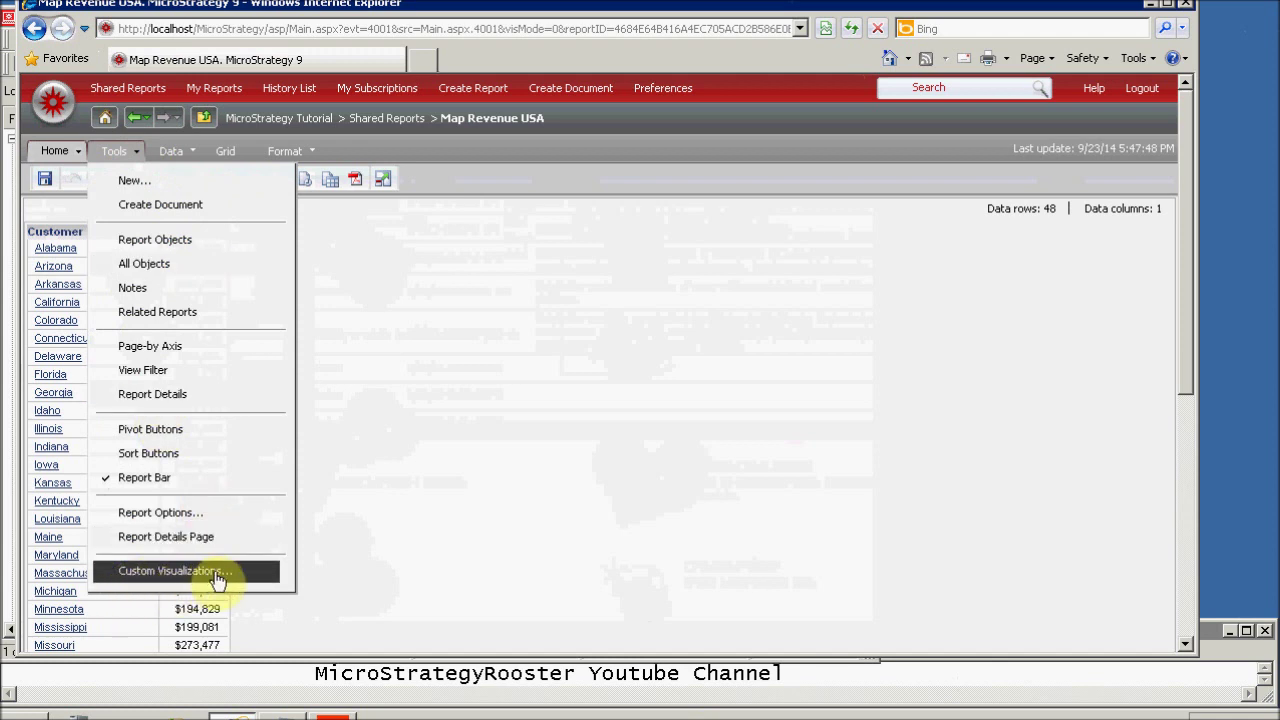
{"action": "left_click", "coordinate": [511, 389]}
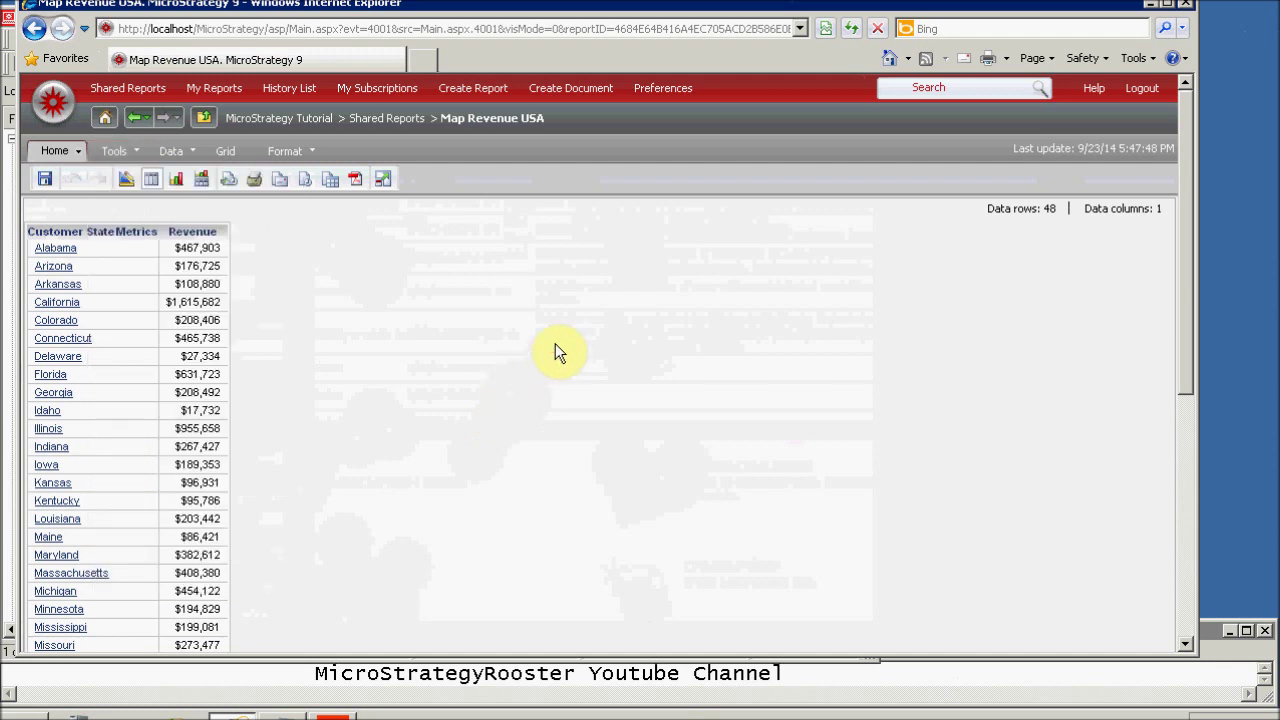
Step: In the general project defaults preferences, make sure Enable Custom Visualizations Editor is selected and apply the settings to all projects
{"action": "left_click", "coordinate": [655, 87]}
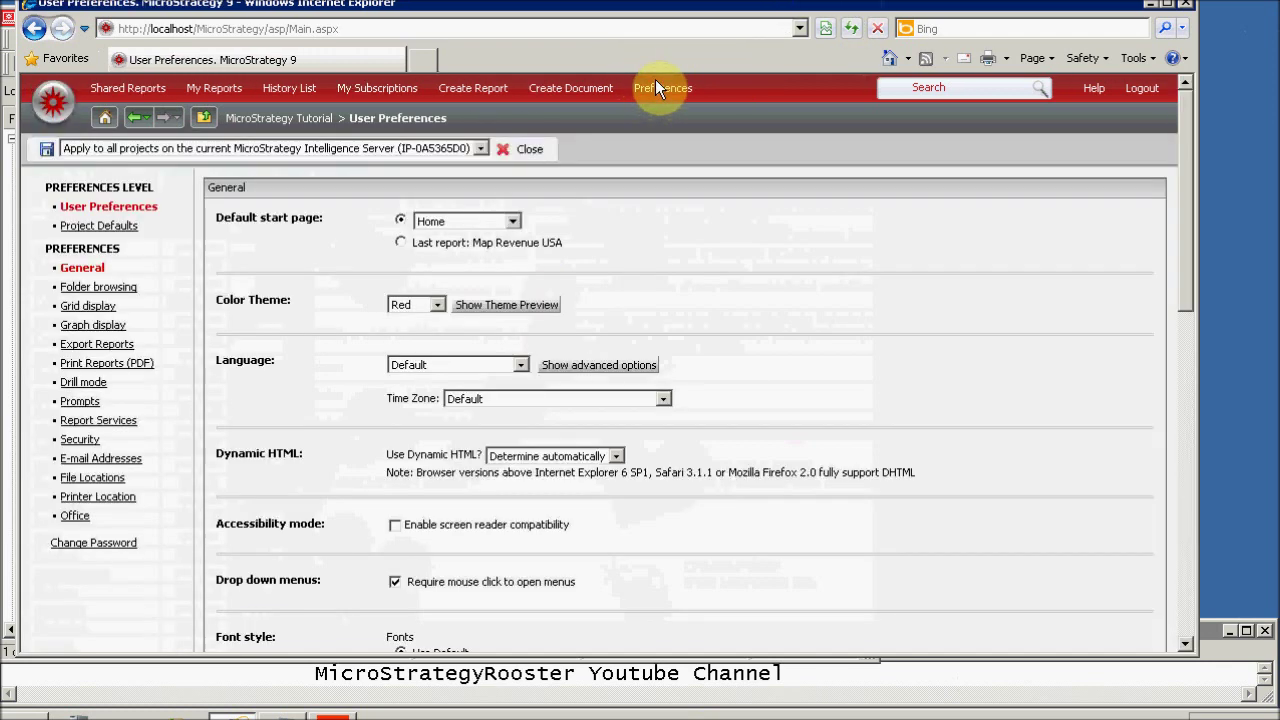
{"action": "left_click", "coordinate": [88, 228]}
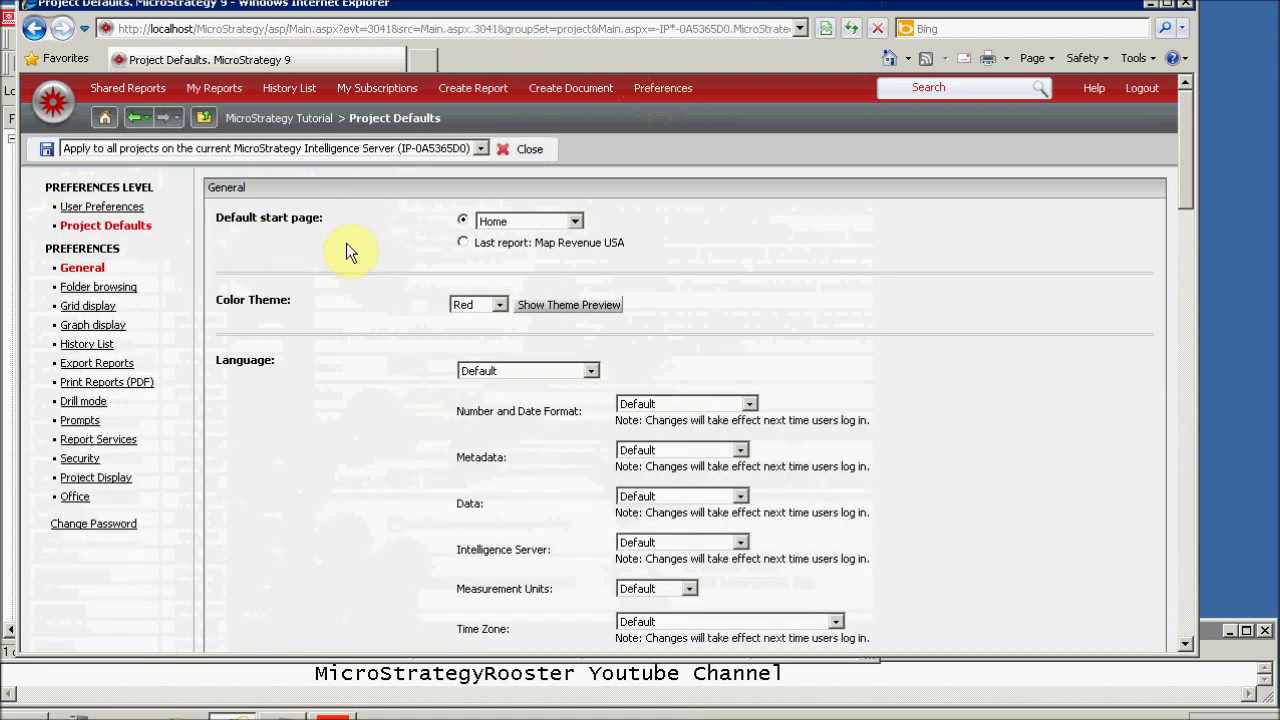
{"action": "scroll", "coordinate": [412, 300], "scroll_direction": "down", "scroll_amount": 6}
{"action": "scroll", "coordinate": [678, 432], "scroll_direction": "down", "scroll_amount": 3}
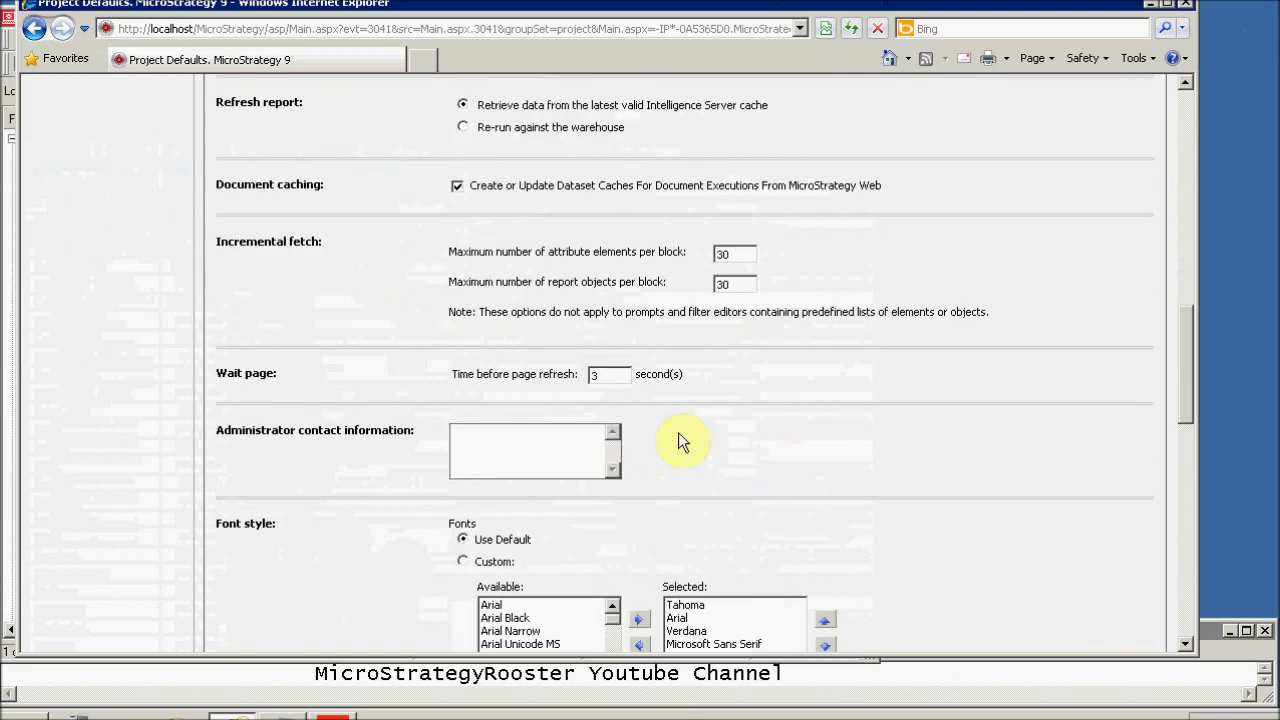
{"action": "scroll", "coordinate": [766, 466], "scroll_direction": "down", "scroll_amount": 6}
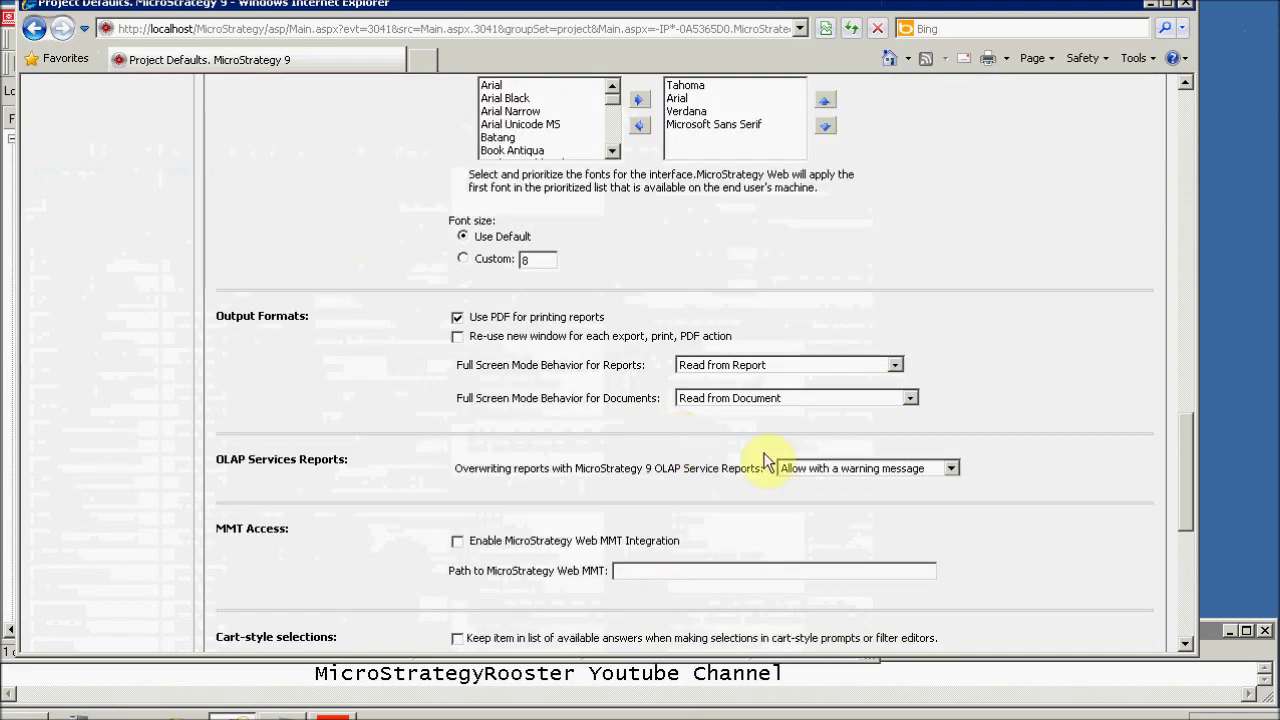
{"action": "left_click", "coordinate": [1187, 606]}
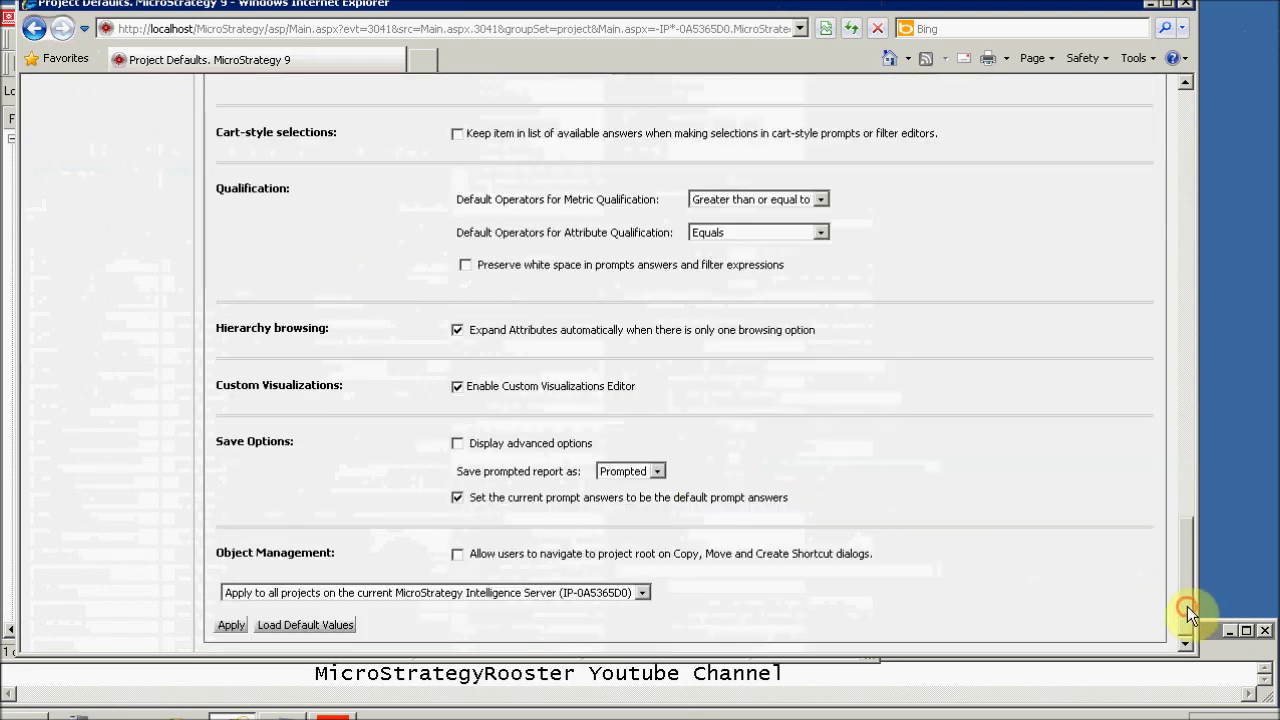
{"action": "left_click", "coordinate": [458, 386]}
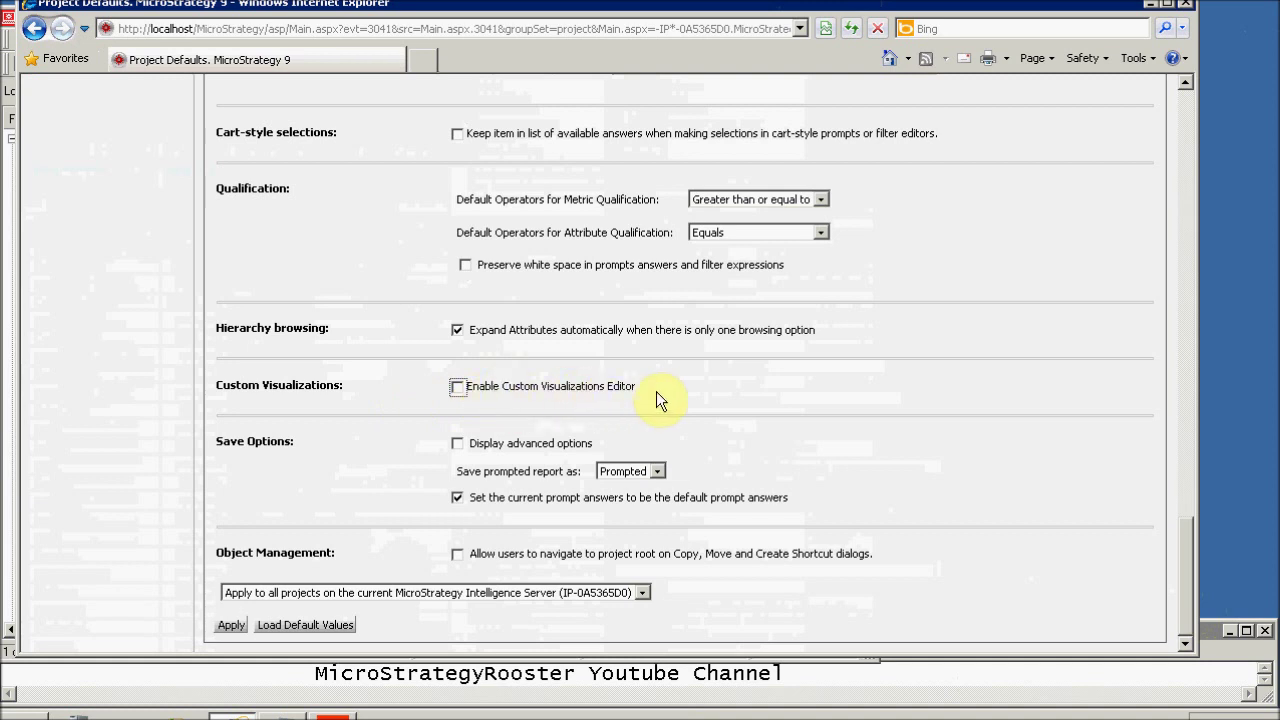
{"action": "left_click", "coordinate": [457, 387]}
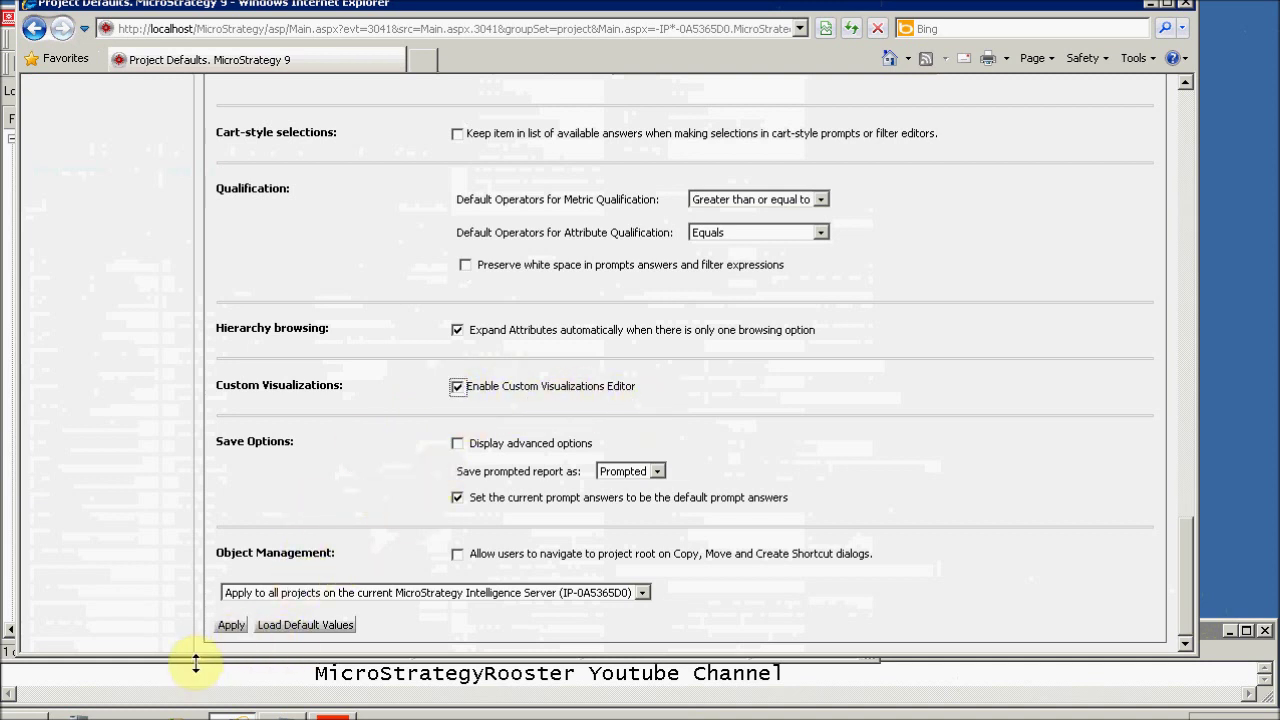
{"action": "left_click", "coordinate": [230, 626]}
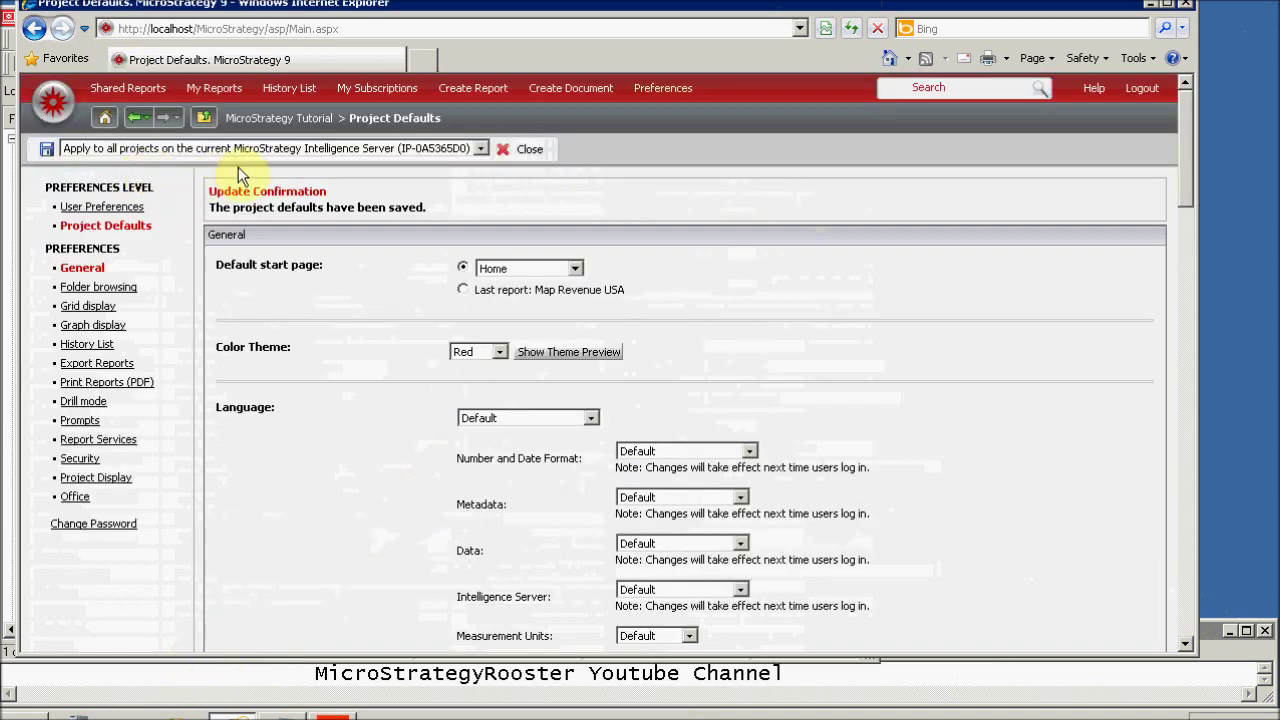
Step: Return to the MicroStrategy Tutorial home page and run Map Revenue USA from Shared Reports
{"action": "left_click", "coordinate": [258, 120]}
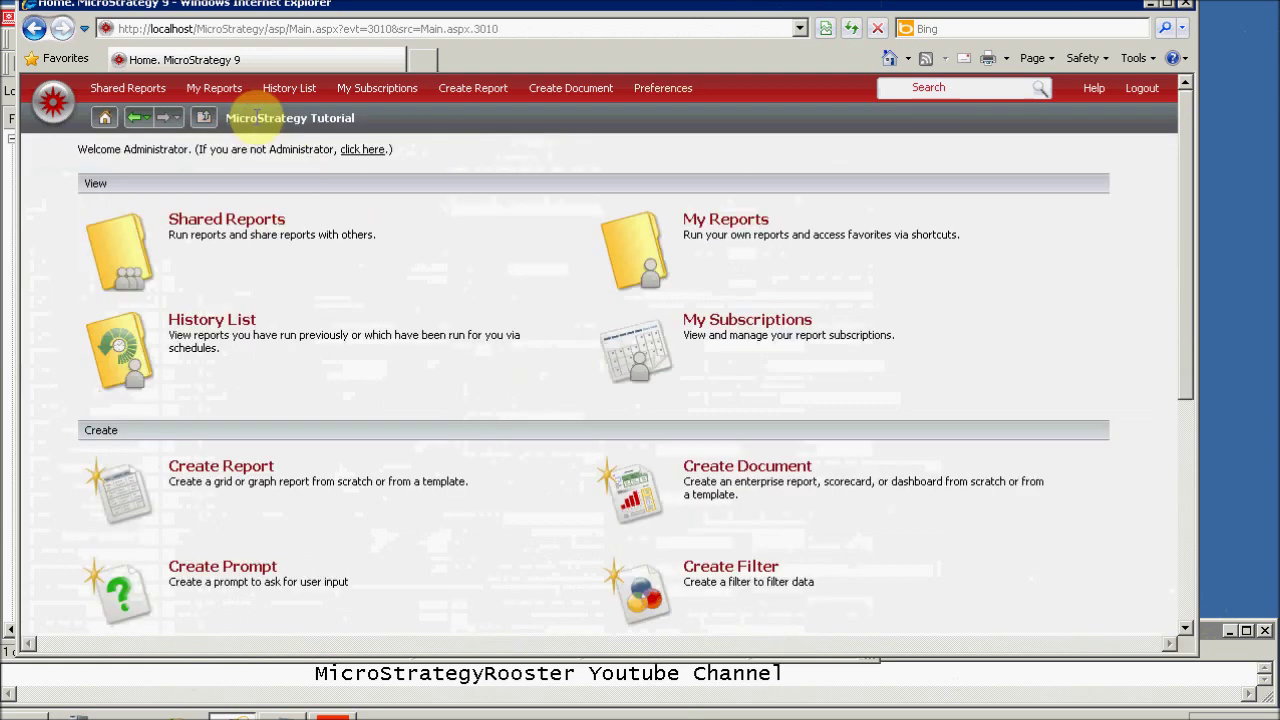
{"action": "left_click", "coordinate": [242, 224]}
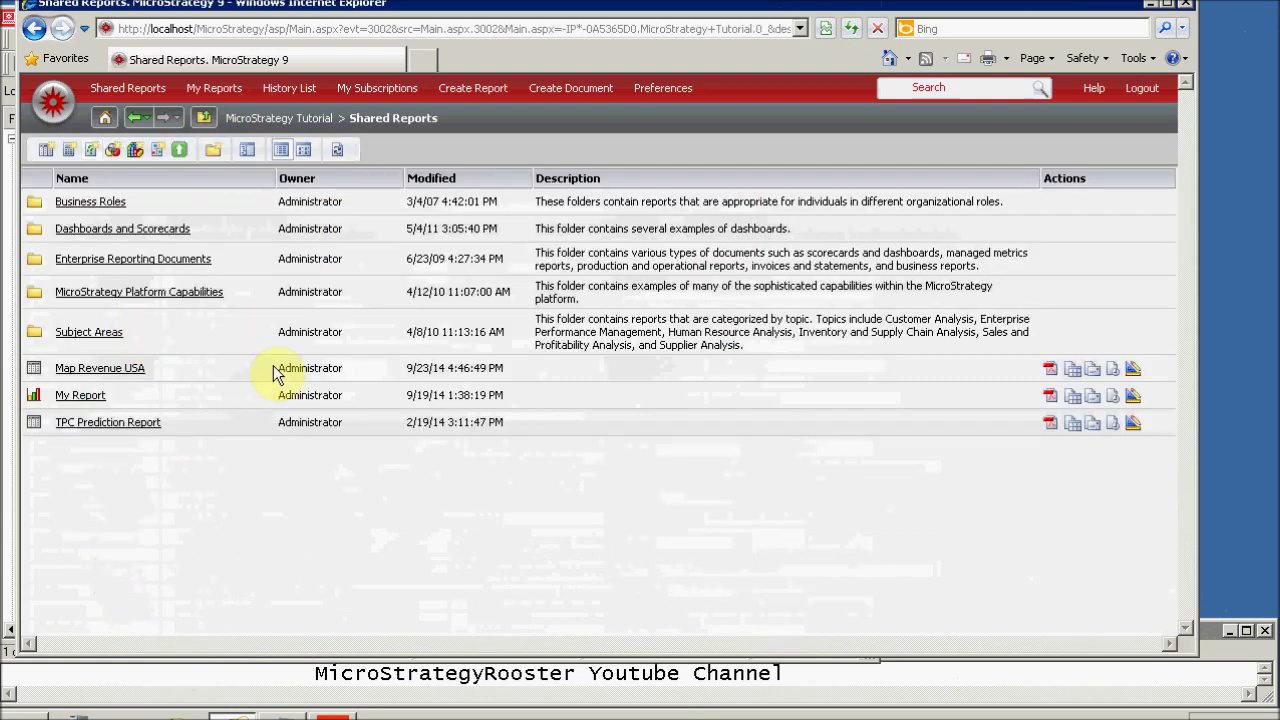
{"action": "left_click", "coordinate": [80, 372]}
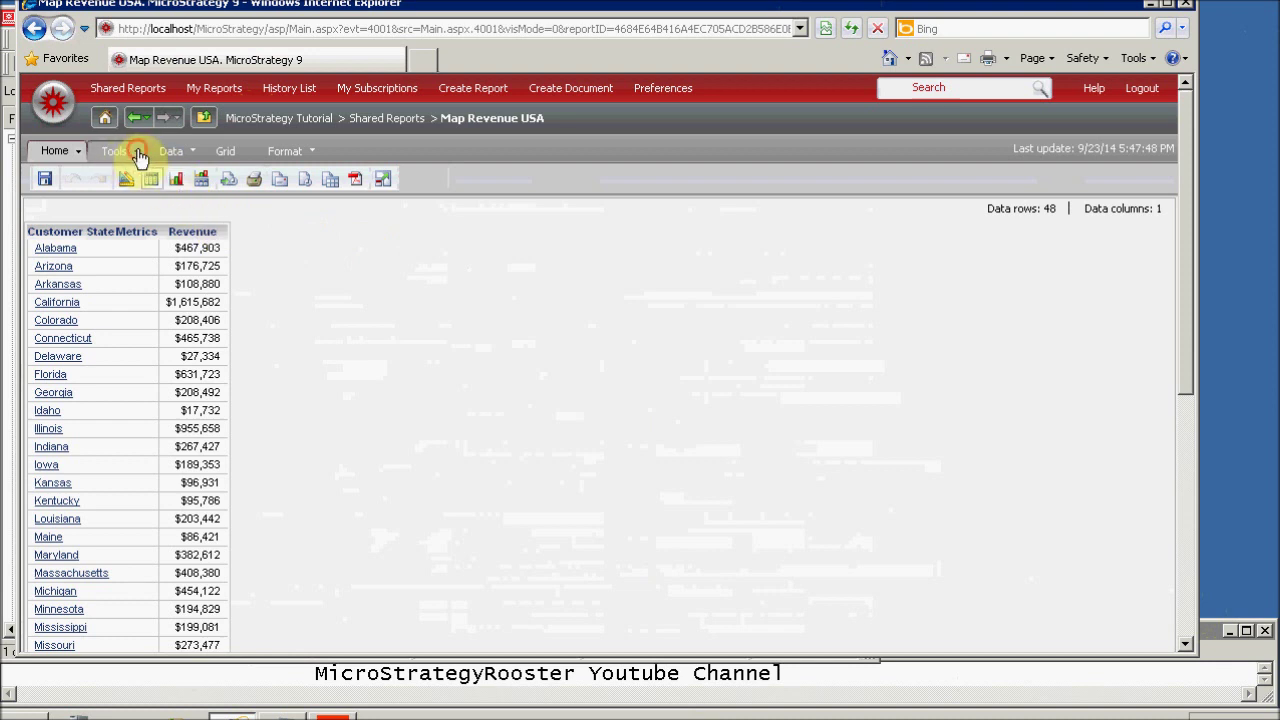
Step: Open the report's Custom Visualizations settings and enable the report to use custom visualizations
{"action": "left_click", "coordinate": [130, 155]}
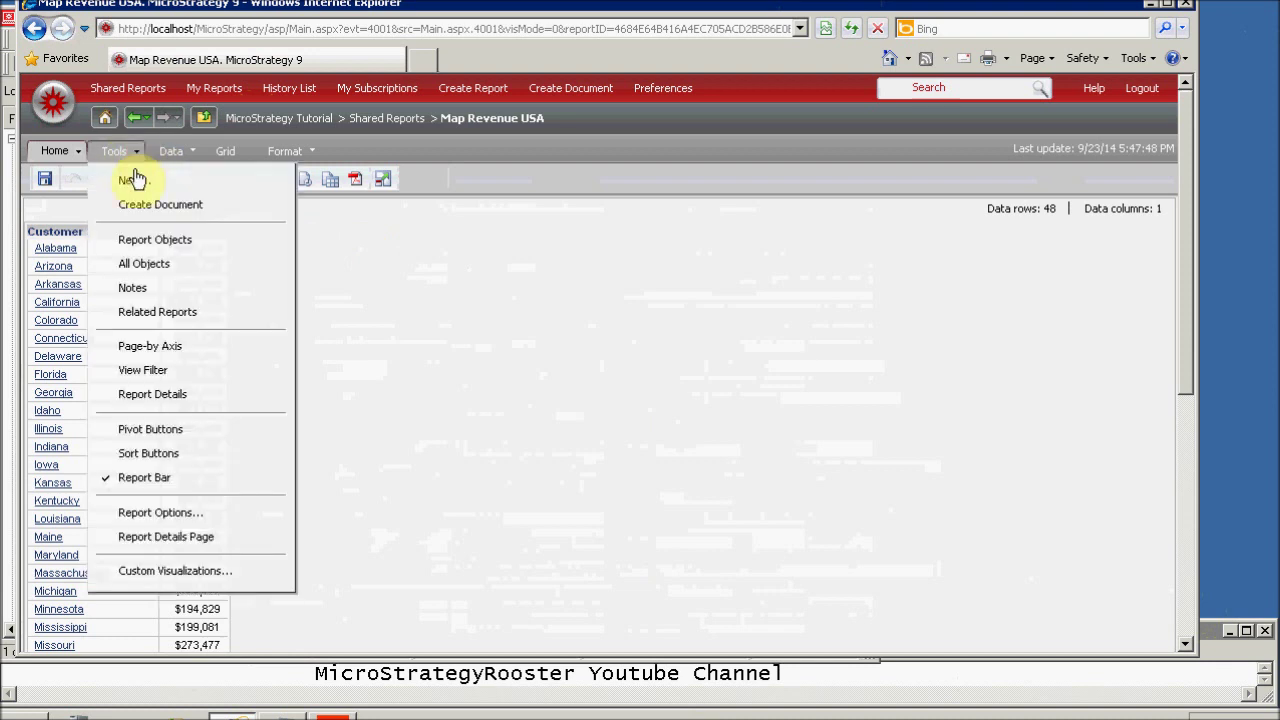
{"action": "left_click", "coordinate": [189, 578]}
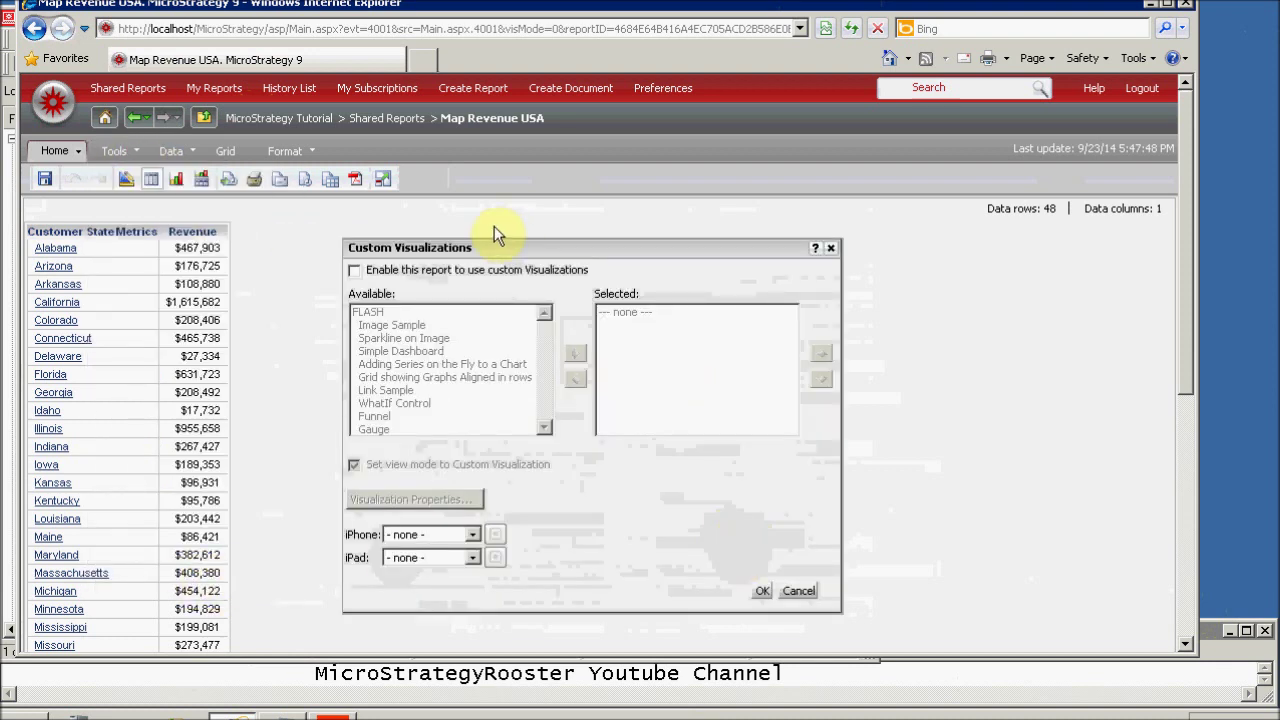
{"action": "left_click", "coordinate": [354, 270]}
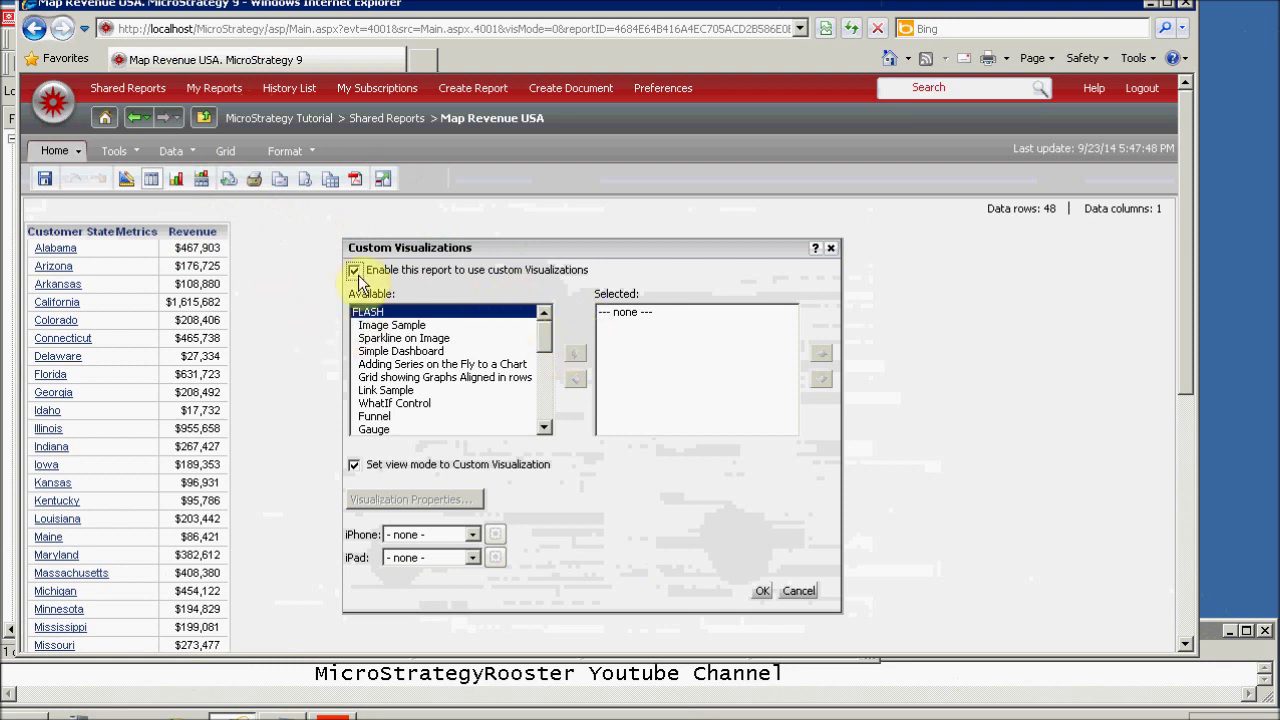
Step: Find Area Mashup among the available Flash visualizations and add it to the selected ones
{"action": "left_click_drag", "start_coordinate": [543, 328], "coordinate": [547, 418]}
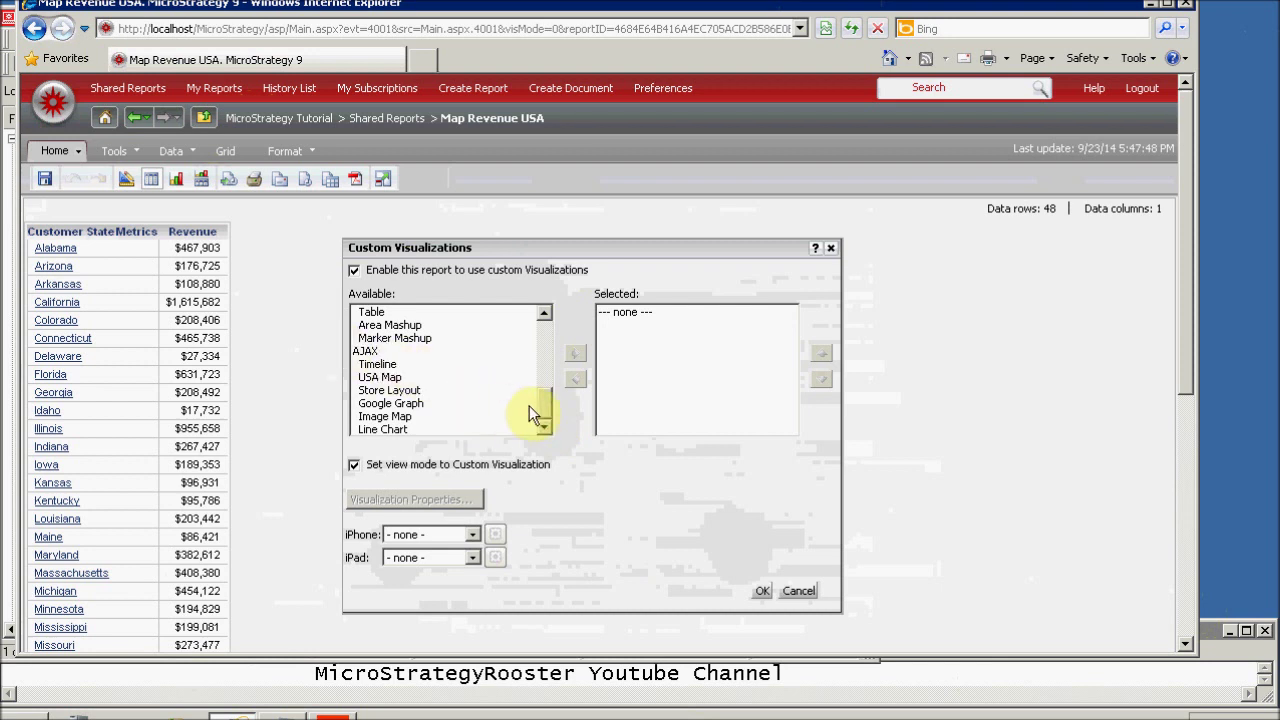
{"action": "left_click_drag", "start_coordinate": [541, 412], "coordinate": [553, 321]}
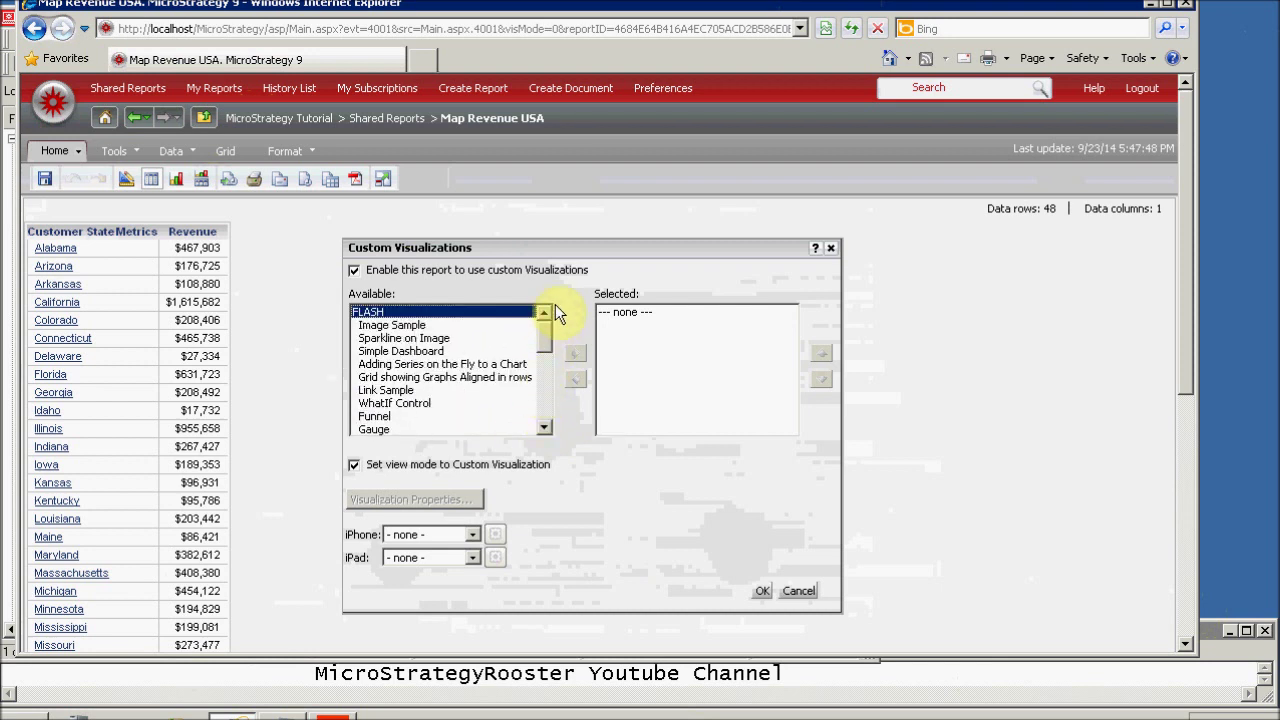
{"action": "scroll", "coordinate": [557, 346], "scroll_direction": "down", "scroll_amount": 6}
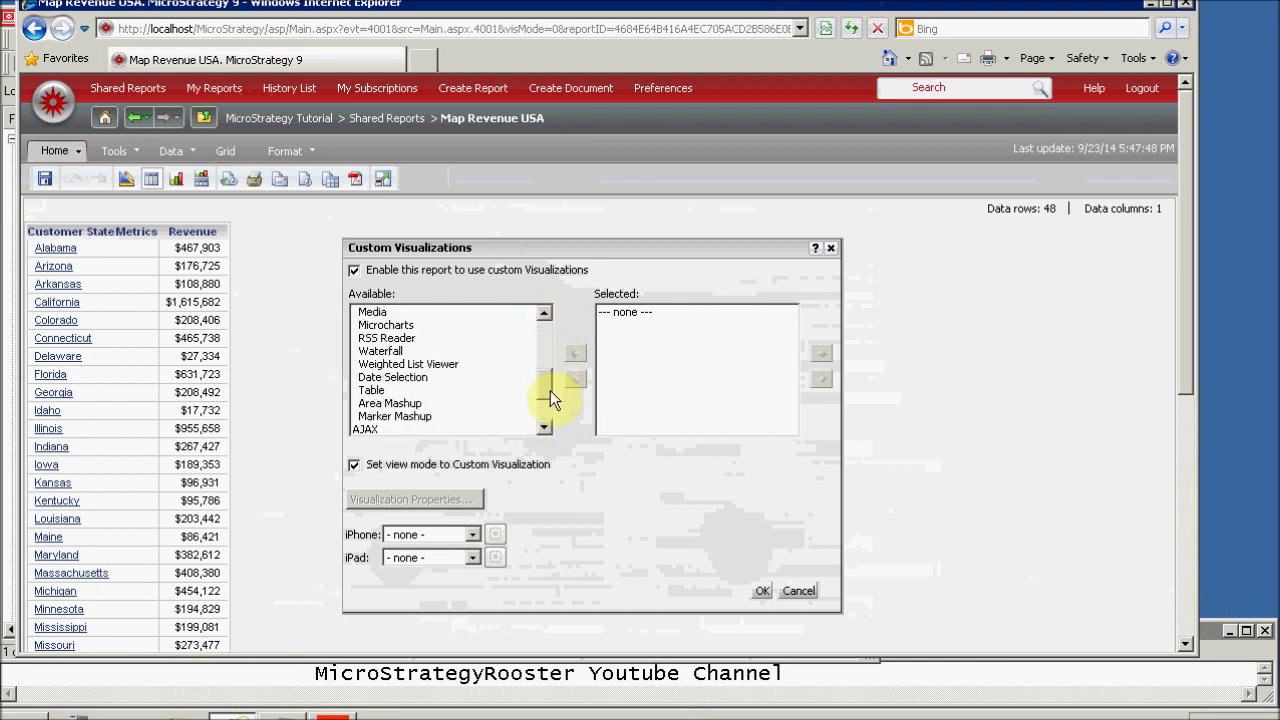
{"action": "left_click_drag", "start_coordinate": [550, 392], "coordinate": [548, 385]}
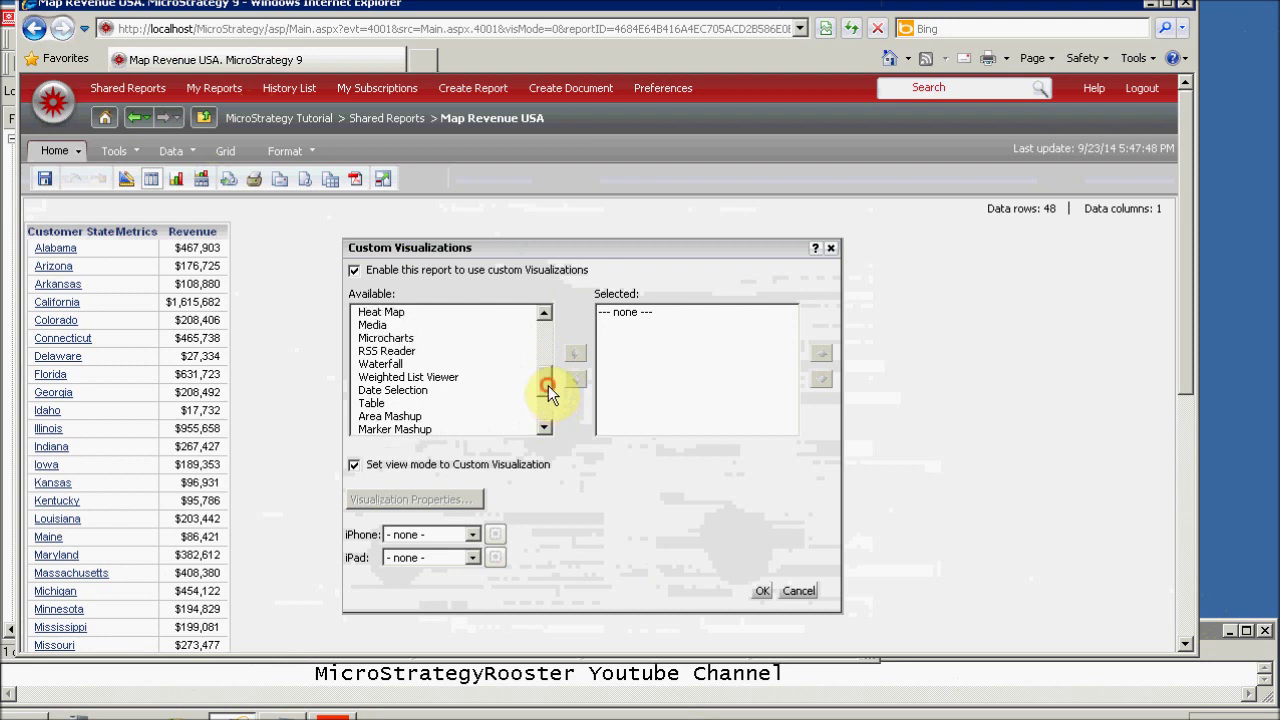
{"action": "left_click", "coordinate": [387, 418]}
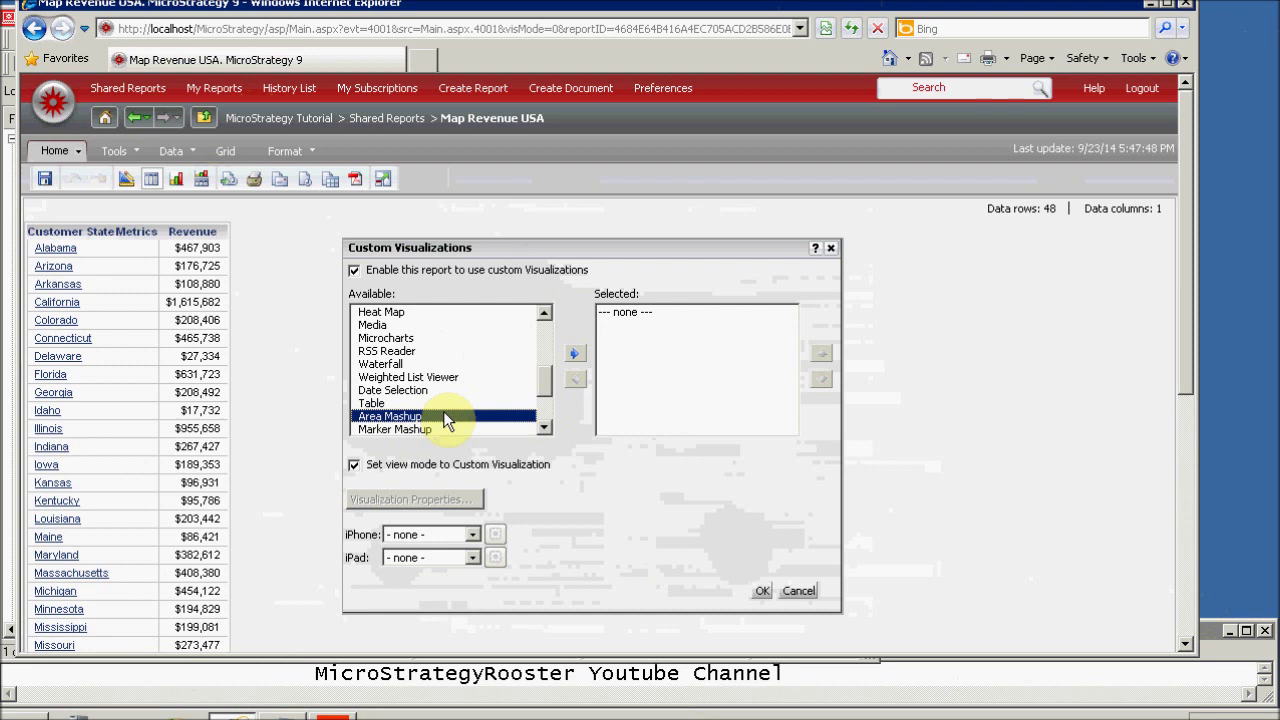
{"action": "left_click", "coordinate": [575, 354]}
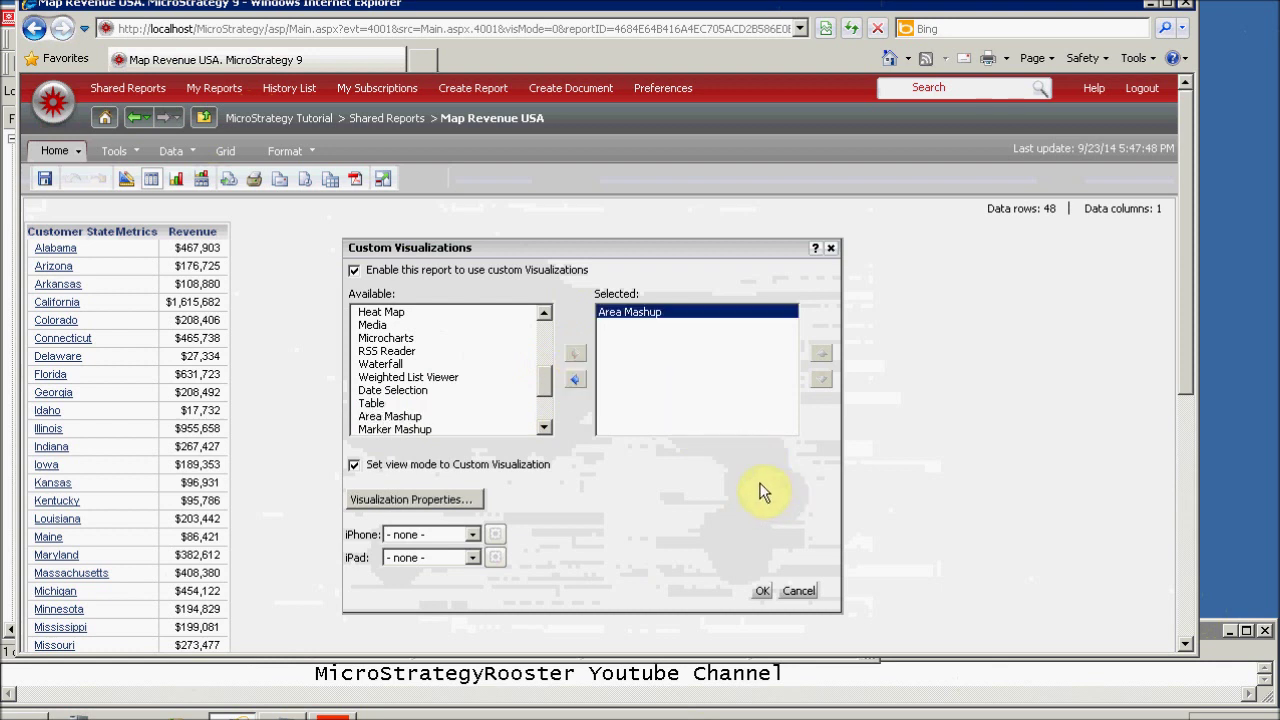
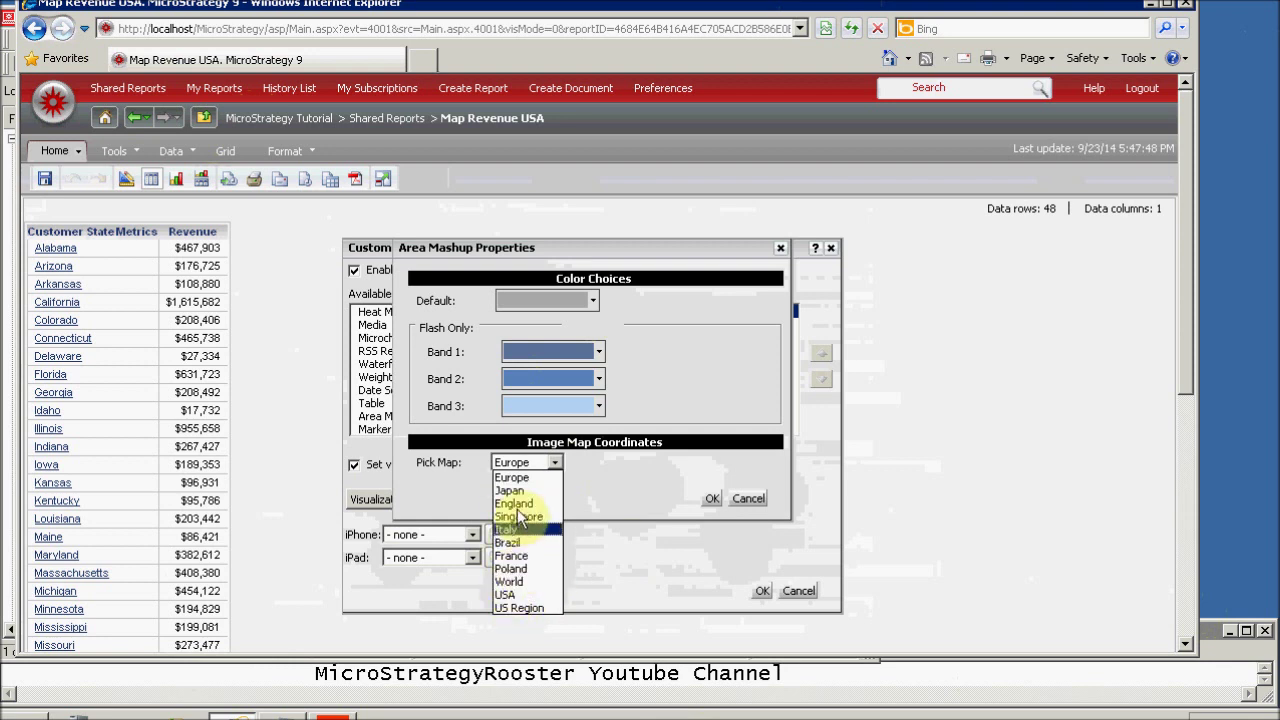
Step: In the Area Mashup properties, choose the USA map and set the Band 2 color to Orange
{"action": "left_click", "coordinate": [526, 596]}
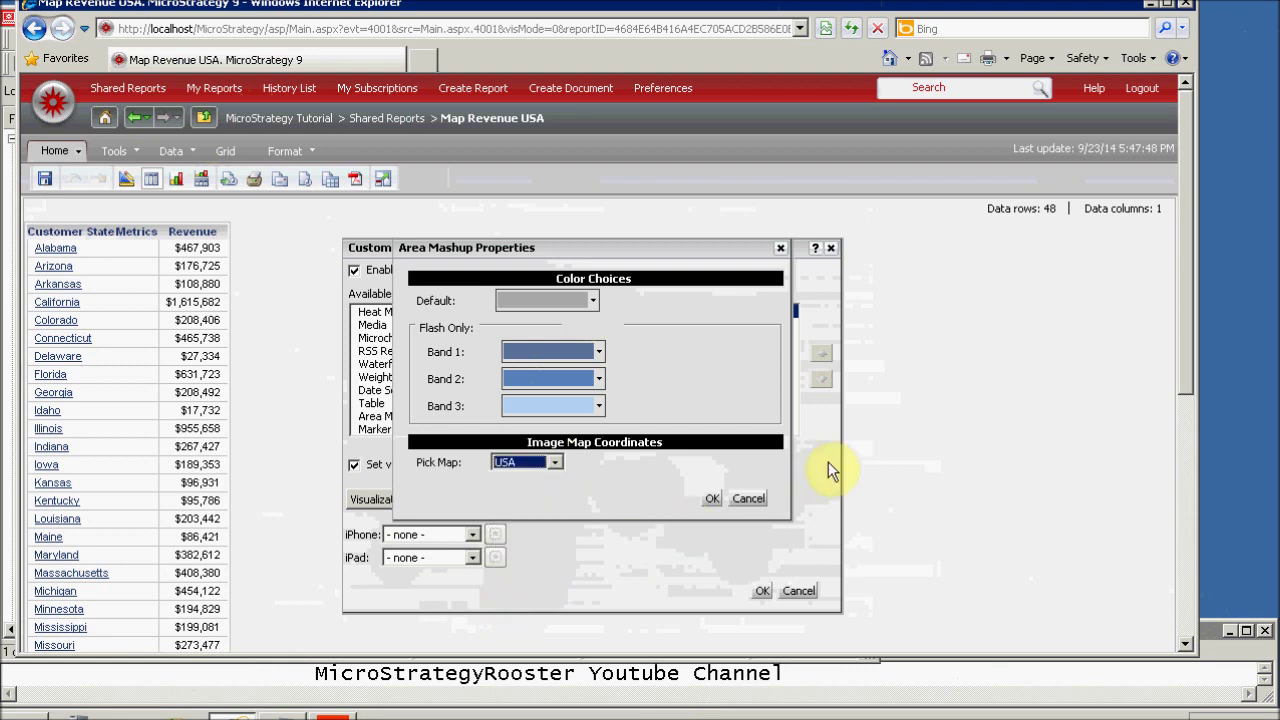
{"action": "left_click", "coordinate": [598, 381]}
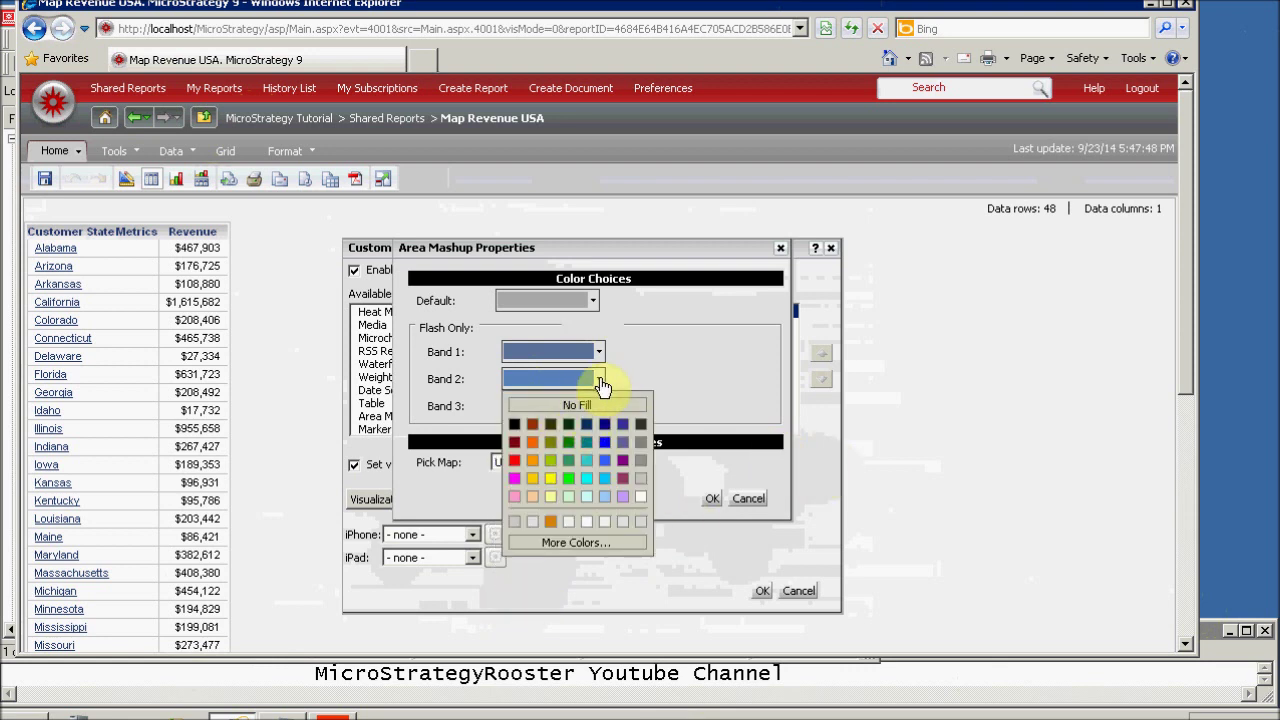
{"action": "left_click", "coordinate": [532, 441]}
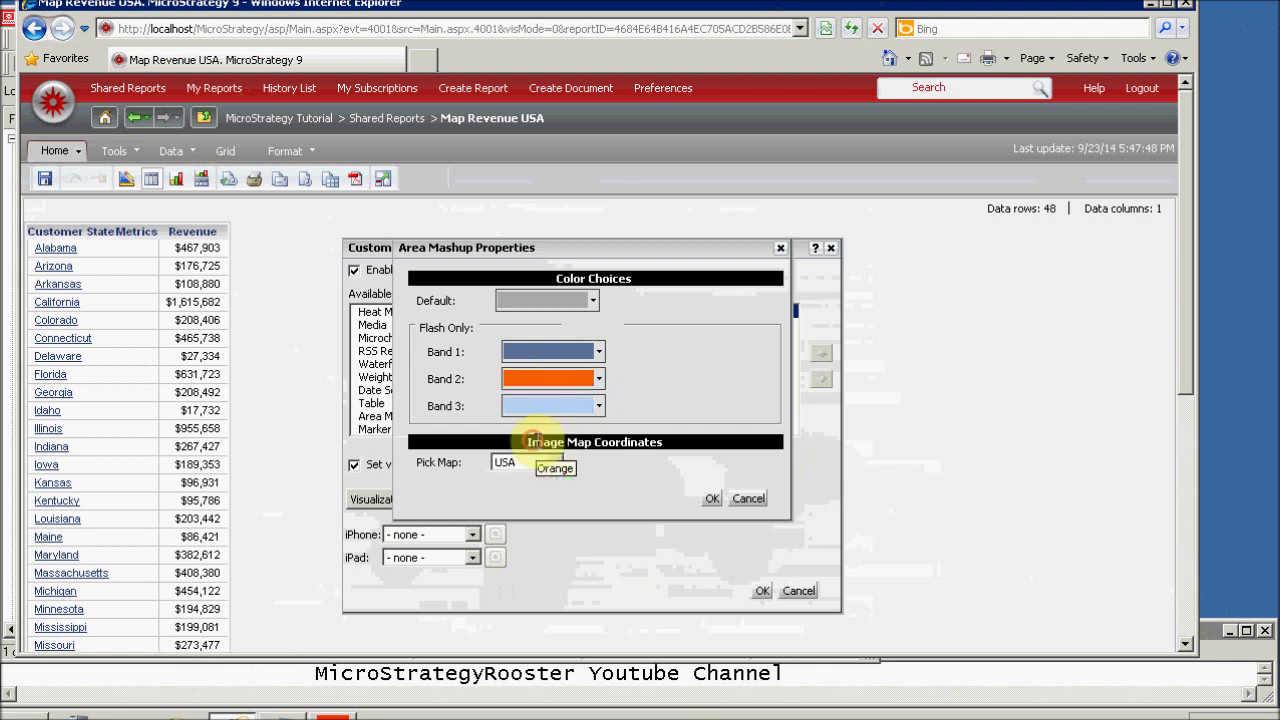
Step: Apply the Area Mashup visualization to the report and move the boundary between the first two revenue bands to about $642,722
{"action": "left_click", "coordinate": [712, 497]}
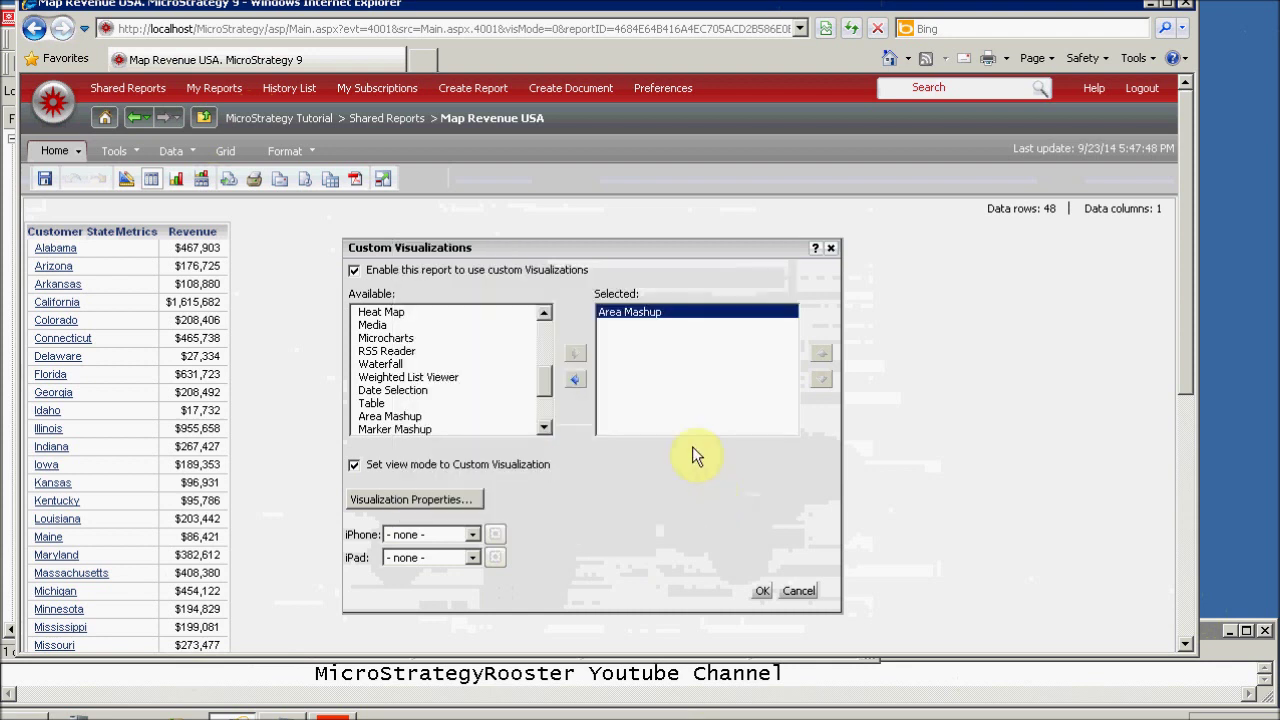
{"action": "left_click", "coordinate": [762, 590]}
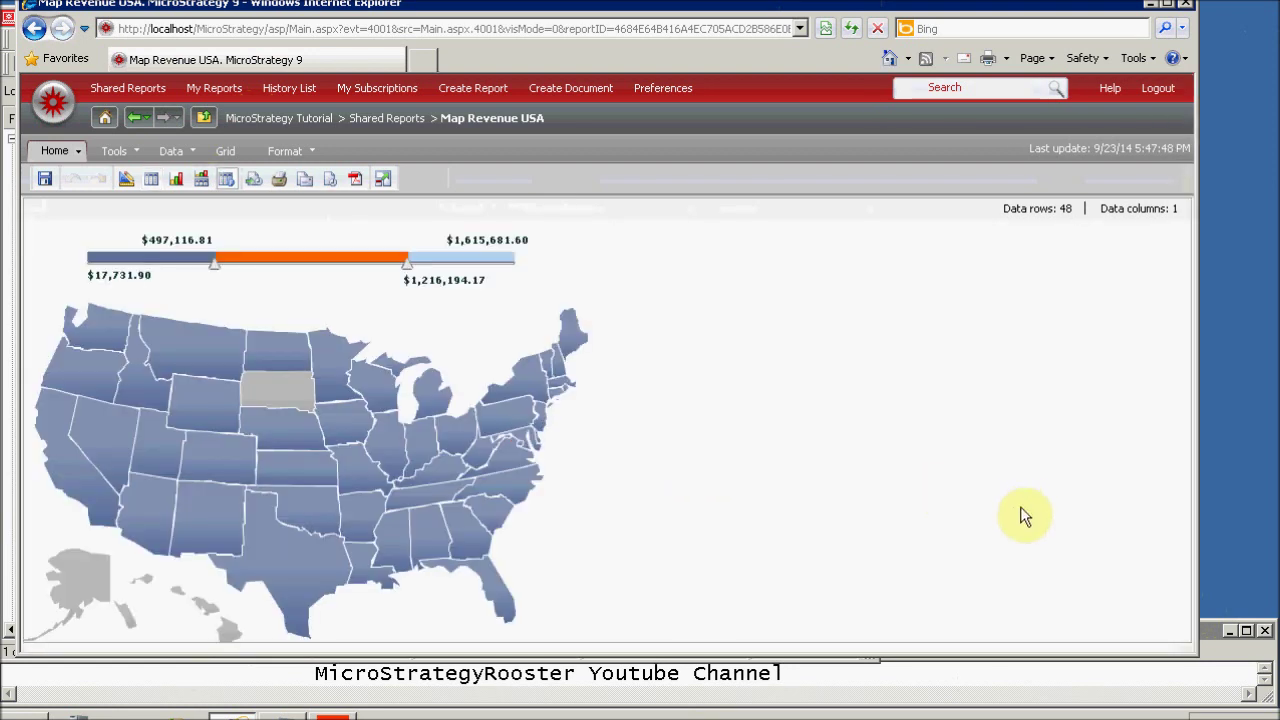
{"action": "mouse_move", "coordinate": [172, 462]}
{"action": "mouse_move", "coordinate": [228, 515]}
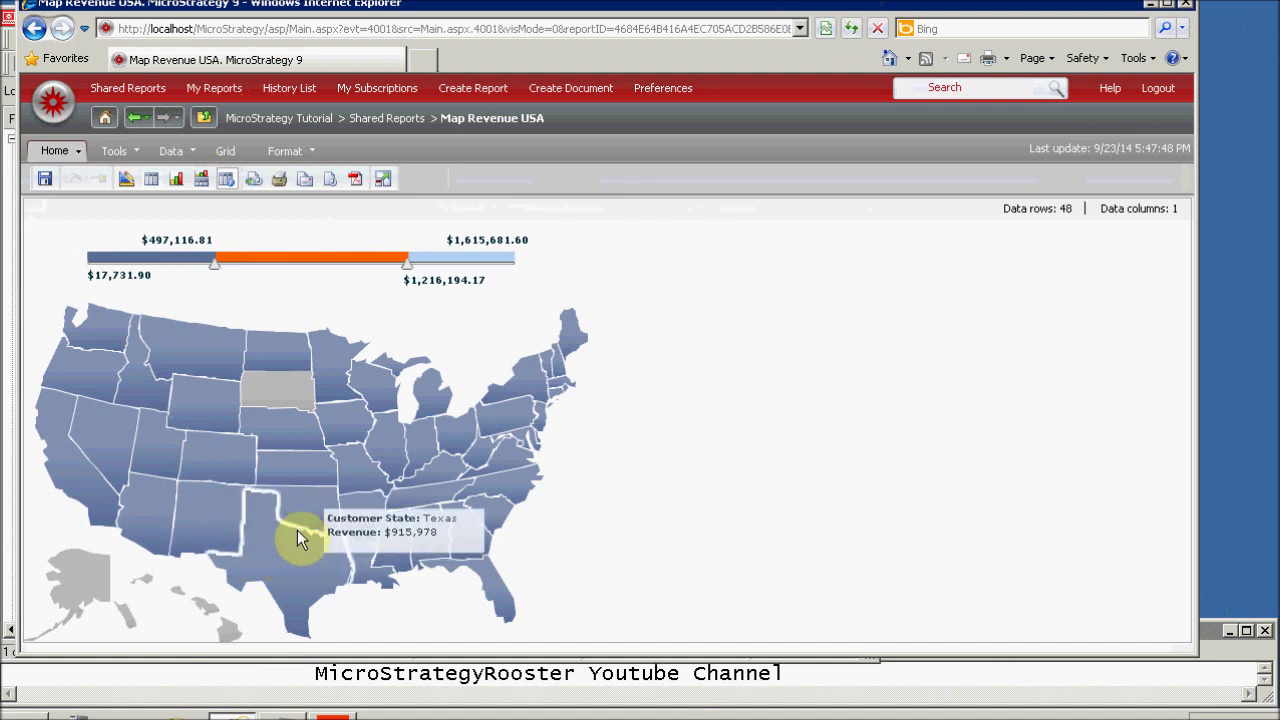
{"action": "mouse_move", "coordinate": [294, 503]}
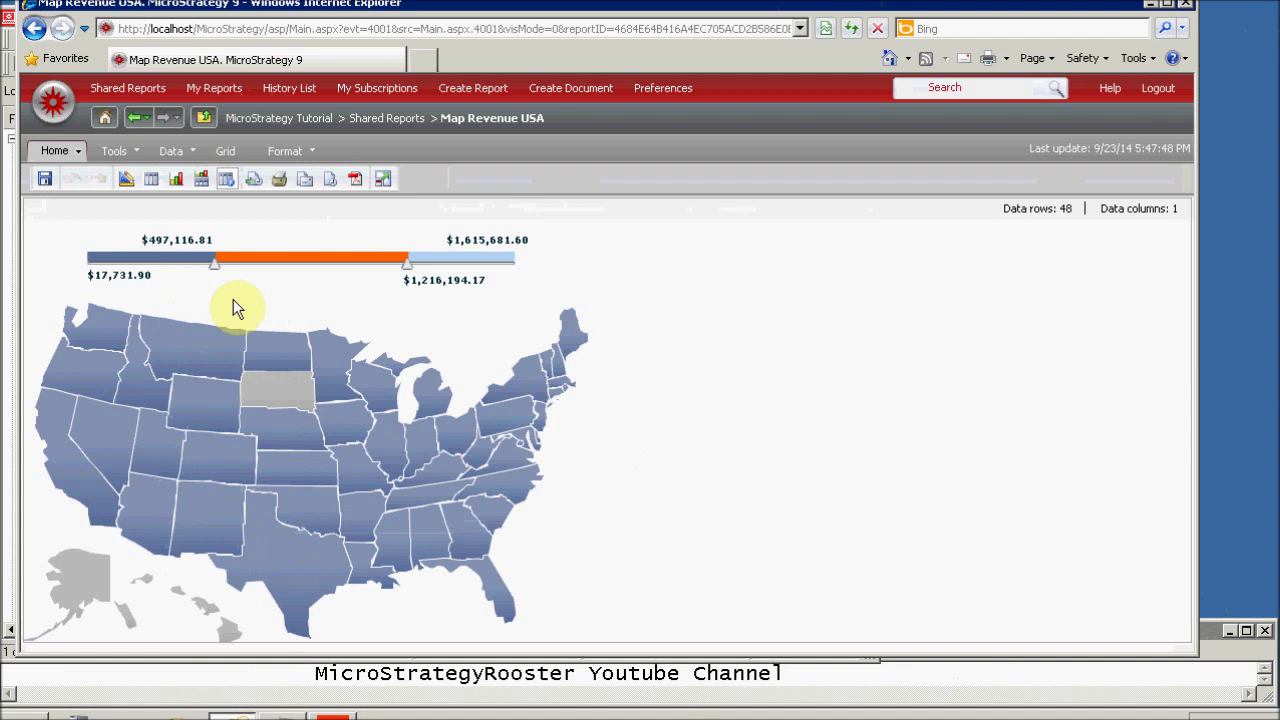
{"action": "left_click_drag", "start_coordinate": [215, 266], "coordinate": [254, 267]}
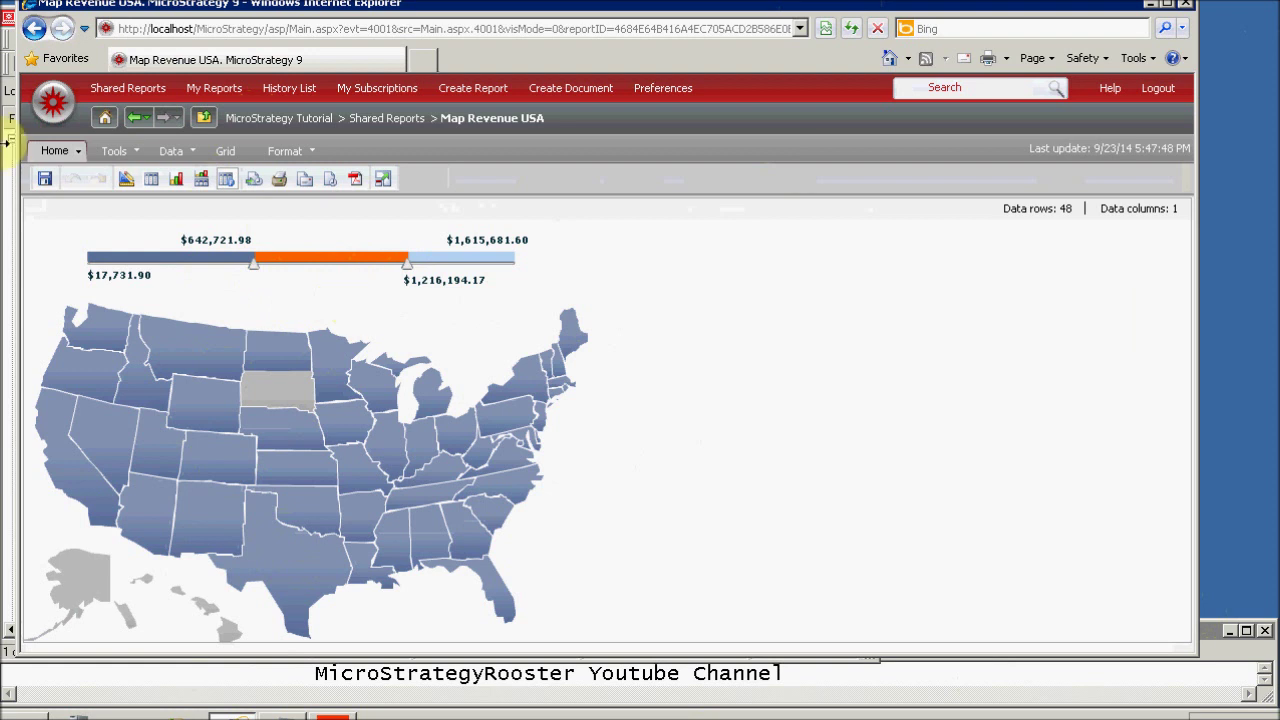
Step: Look through the available visualizations in the report's Custom Visualizations settings and close them without making changes
{"action": "left_click", "coordinate": [138, 156]}
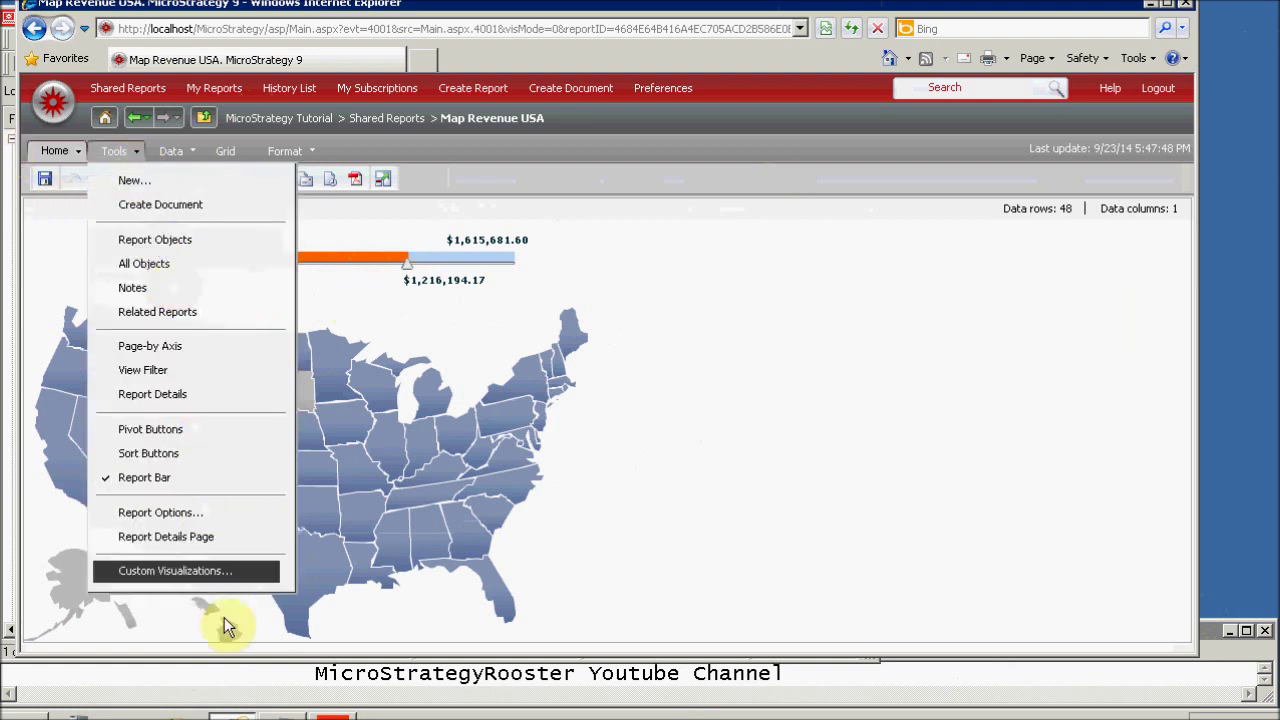
{"action": "left_click", "coordinate": [206, 578]}
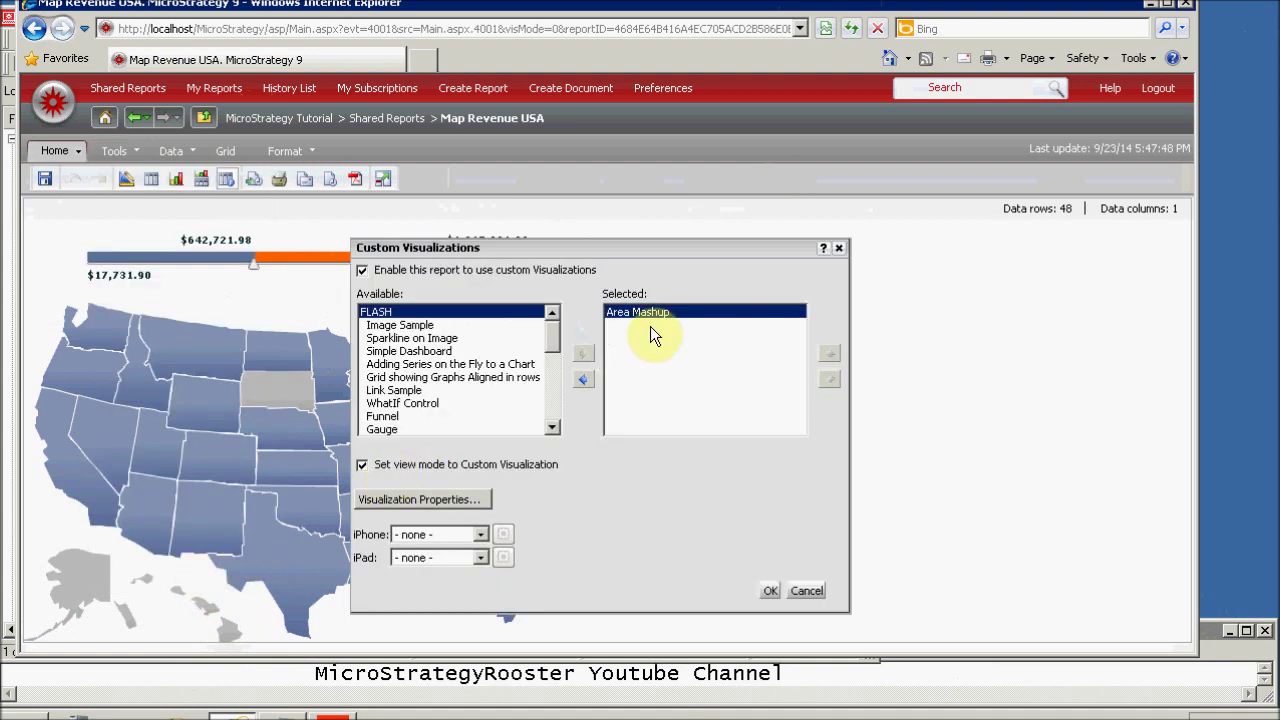
{"action": "scroll", "coordinate": [554, 355], "scroll_direction": "down", "scroll_amount": 2}
{"action": "scroll", "coordinate": [554, 365], "scroll_direction": "down", "scroll_amount": 1}
{"action": "scroll", "coordinate": [554, 380], "scroll_direction": "down", "scroll_amount": 2}
{"action": "scroll", "coordinate": [553, 372], "scroll_direction": "up", "scroll_amount": 5}
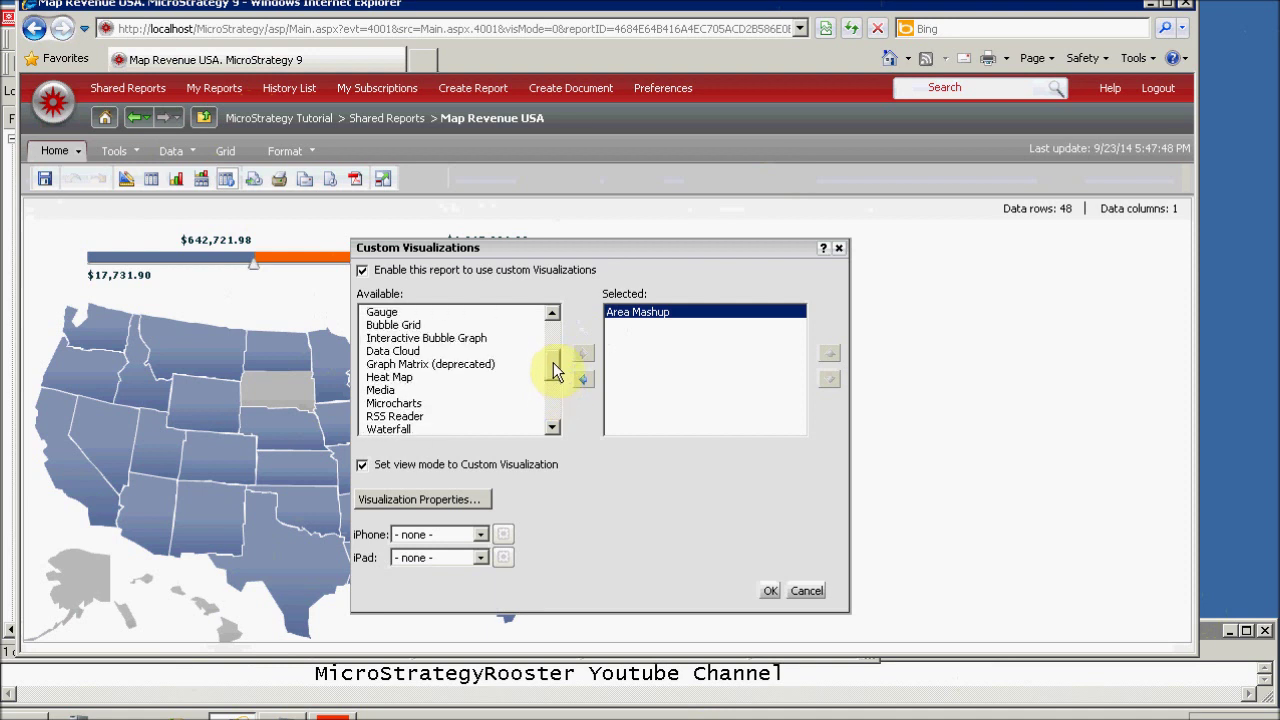
{"action": "left_click", "coordinate": [812, 592]}
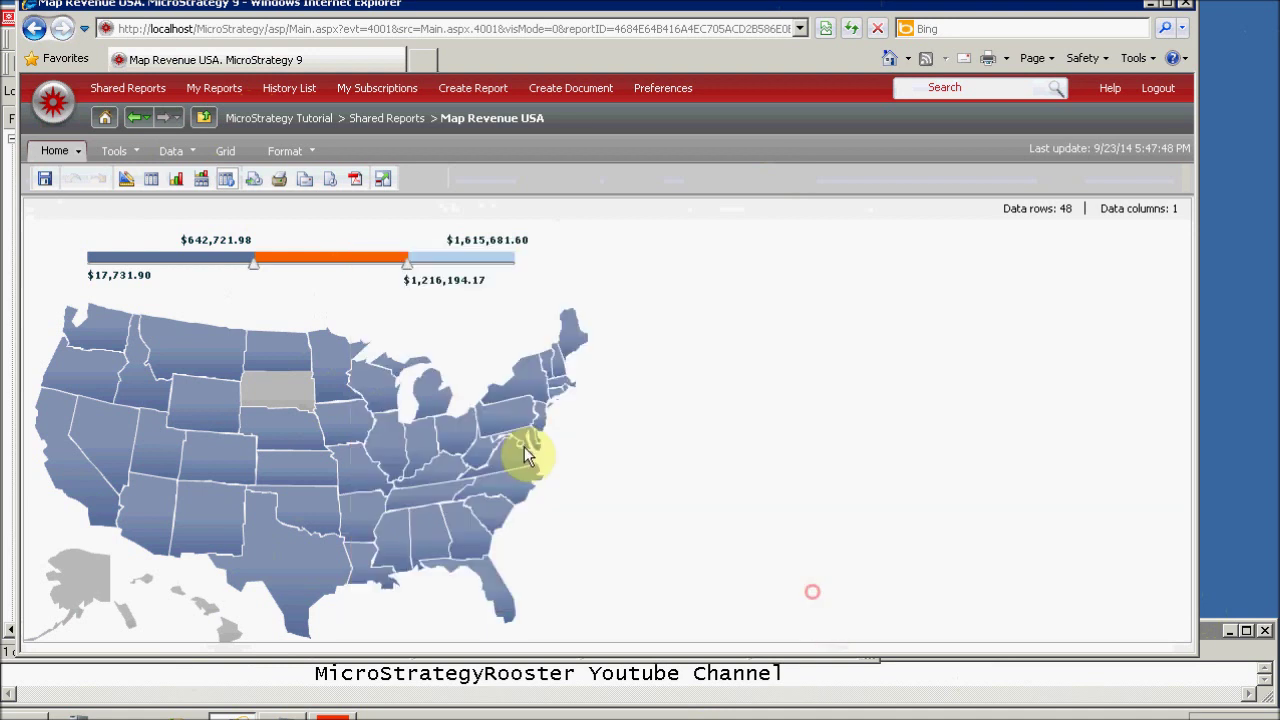
Step: Create a document from the Map Revenue USA report without saving the report's changes
{"action": "left_click", "coordinate": [193, 158]}
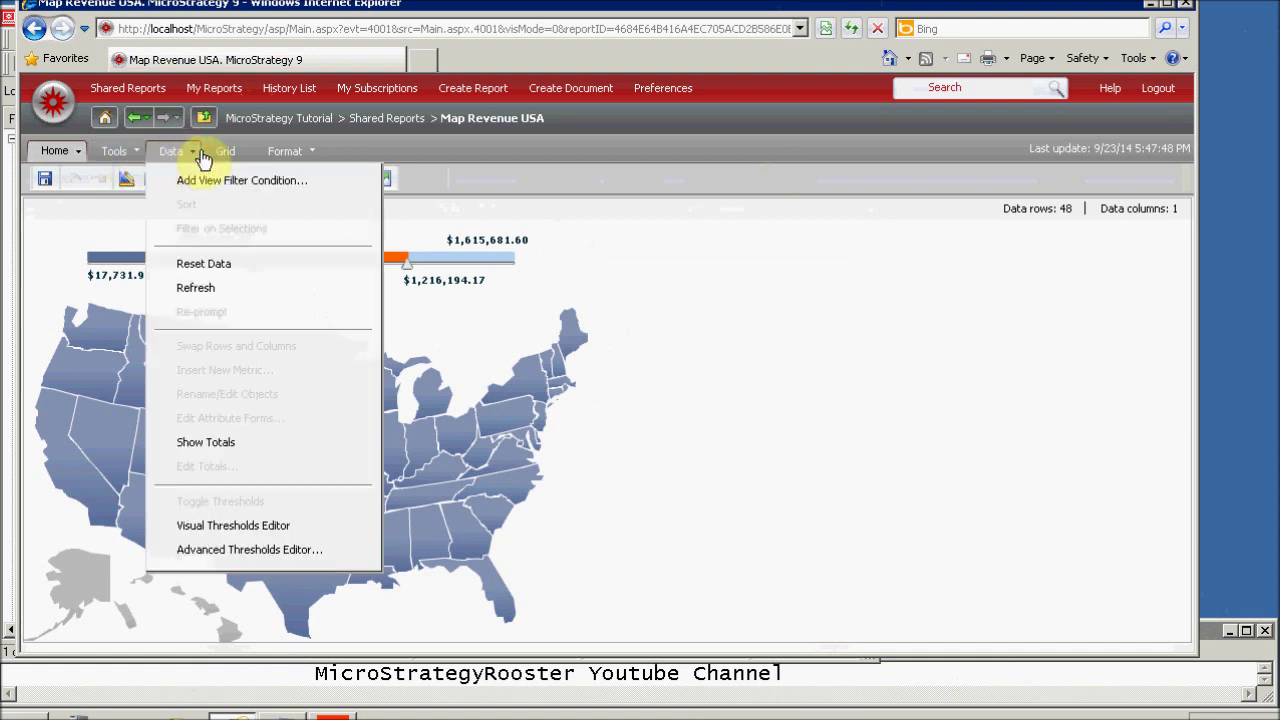
{"action": "left_click", "coordinate": [137, 158]}
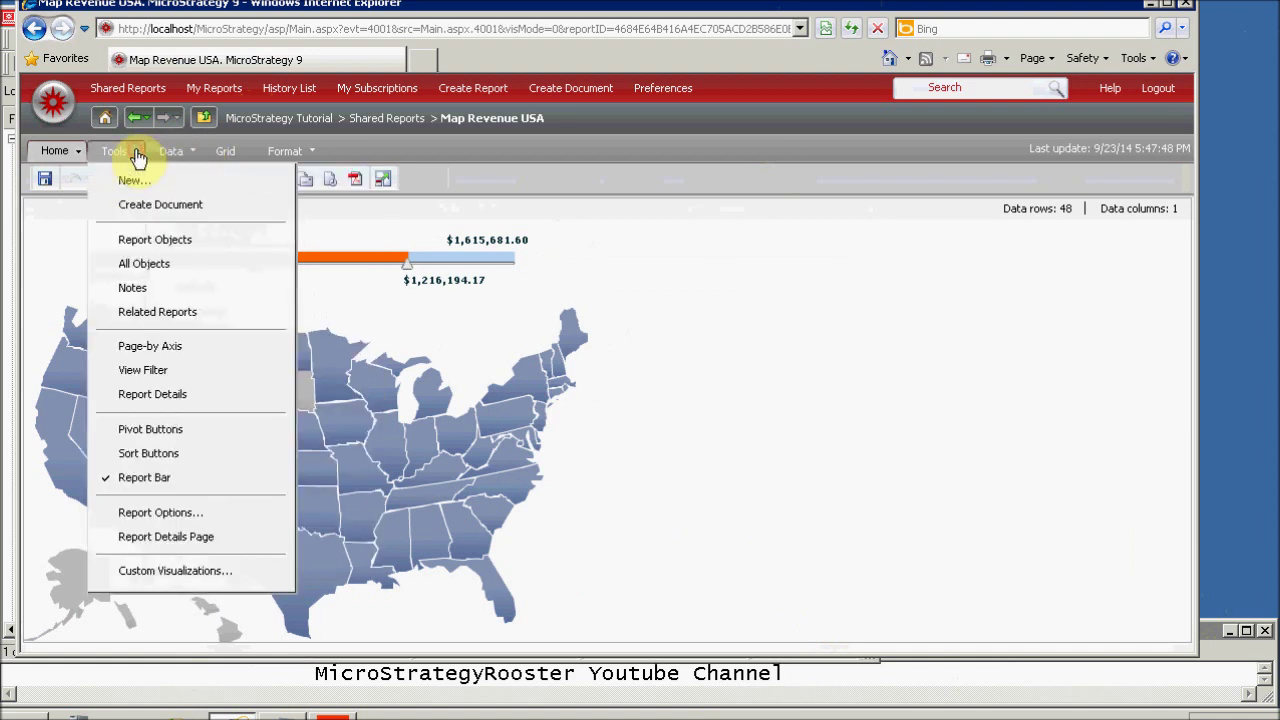
{"action": "left_click", "coordinate": [161, 206]}
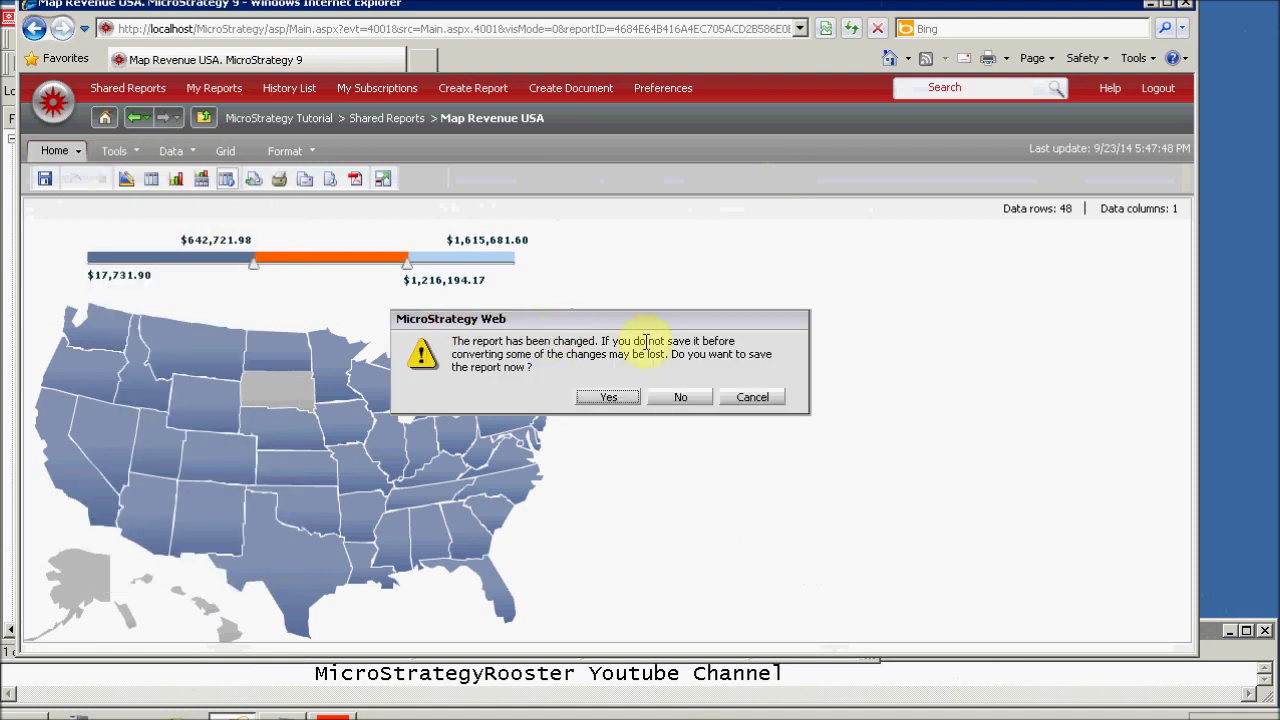
{"action": "left_click", "coordinate": [685, 399]}
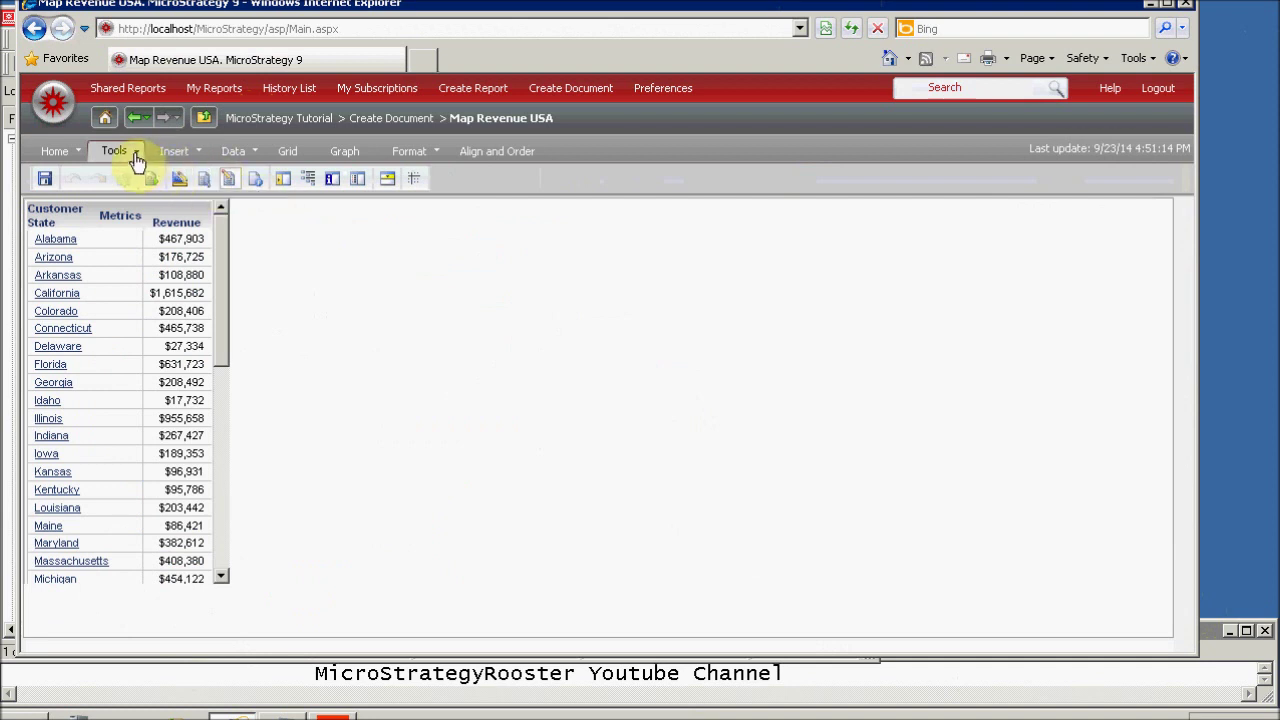
Step: Switch the document to design mode and open the Widget settings in the Map Revenue USA grid's Properties and Formatting
{"action": "left_click", "coordinate": [135, 155]}
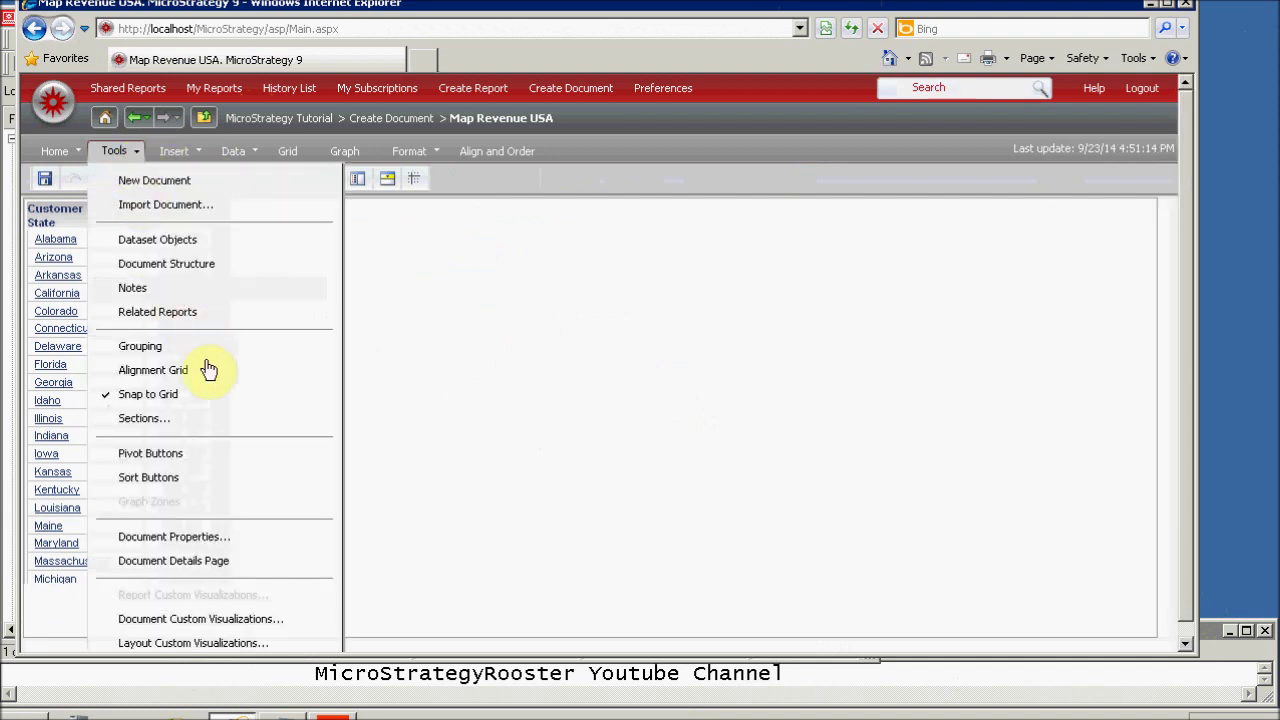
{"action": "left_click", "coordinate": [712, 490]}
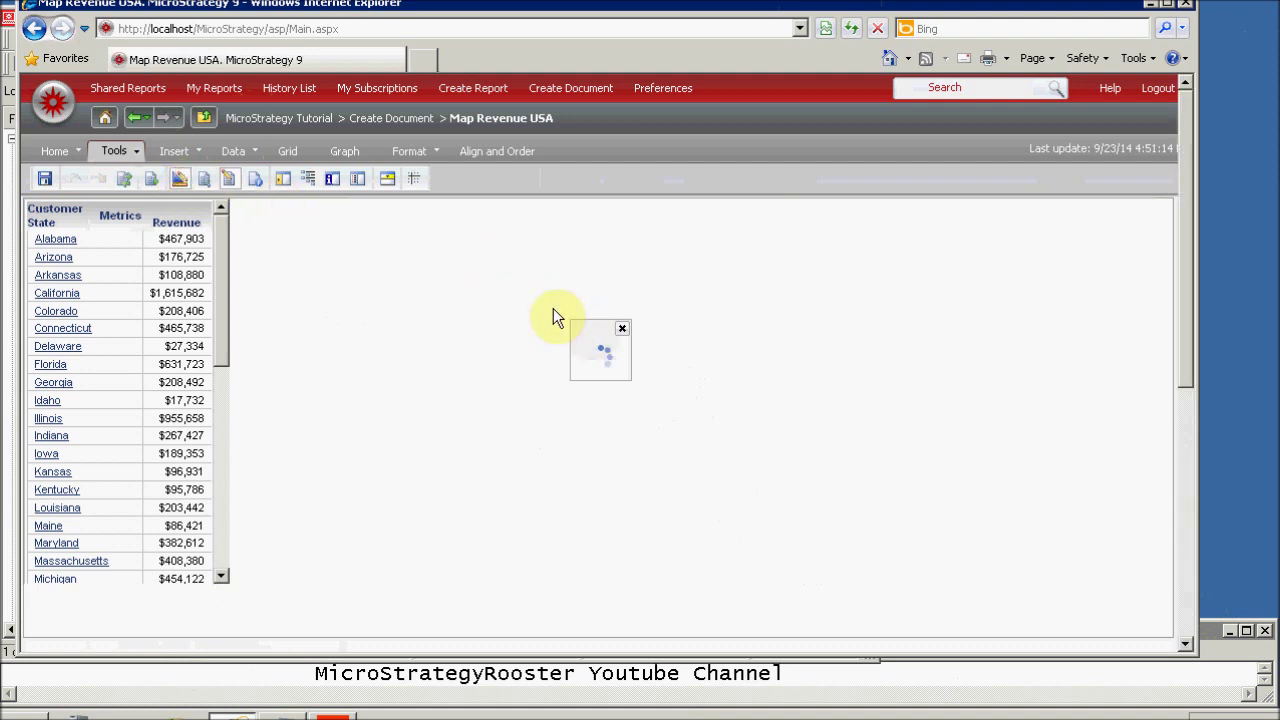
{"action": "left_click", "coordinate": [278, 298]}
{"action": "right_click", "coordinate": [277, 295]}
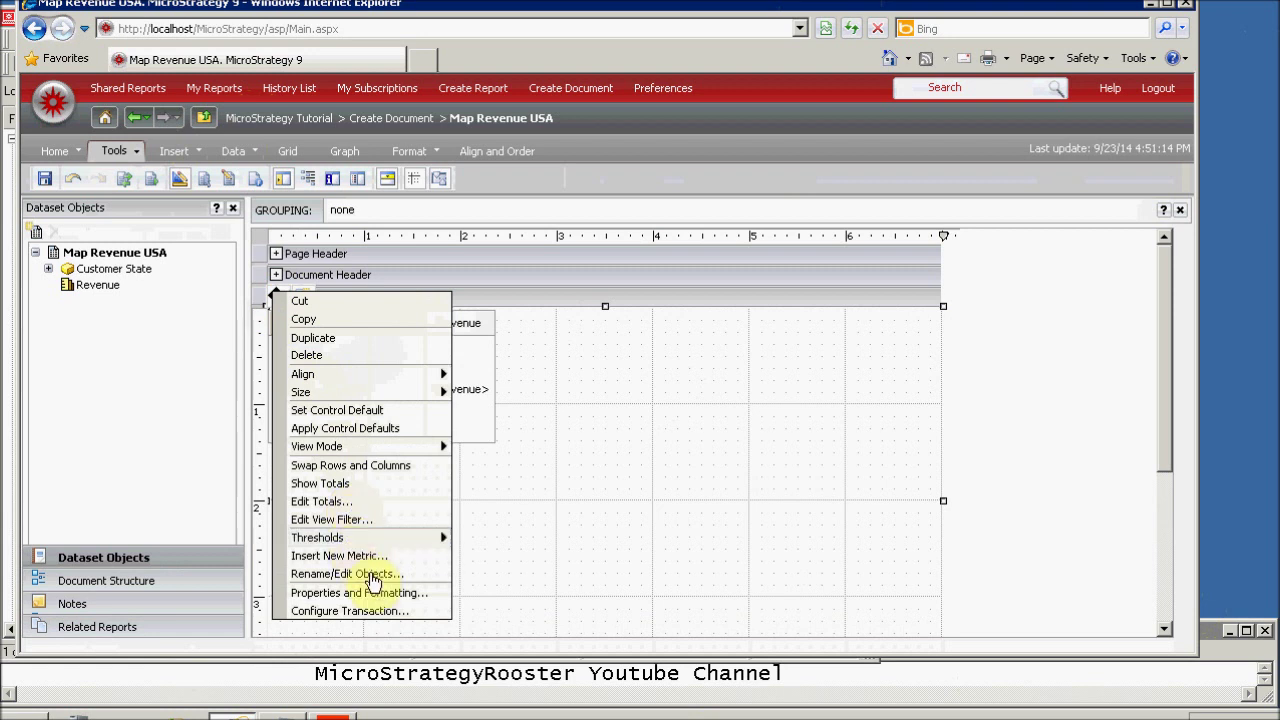
{"action": "left_click", "coordinate": [390, 600]}
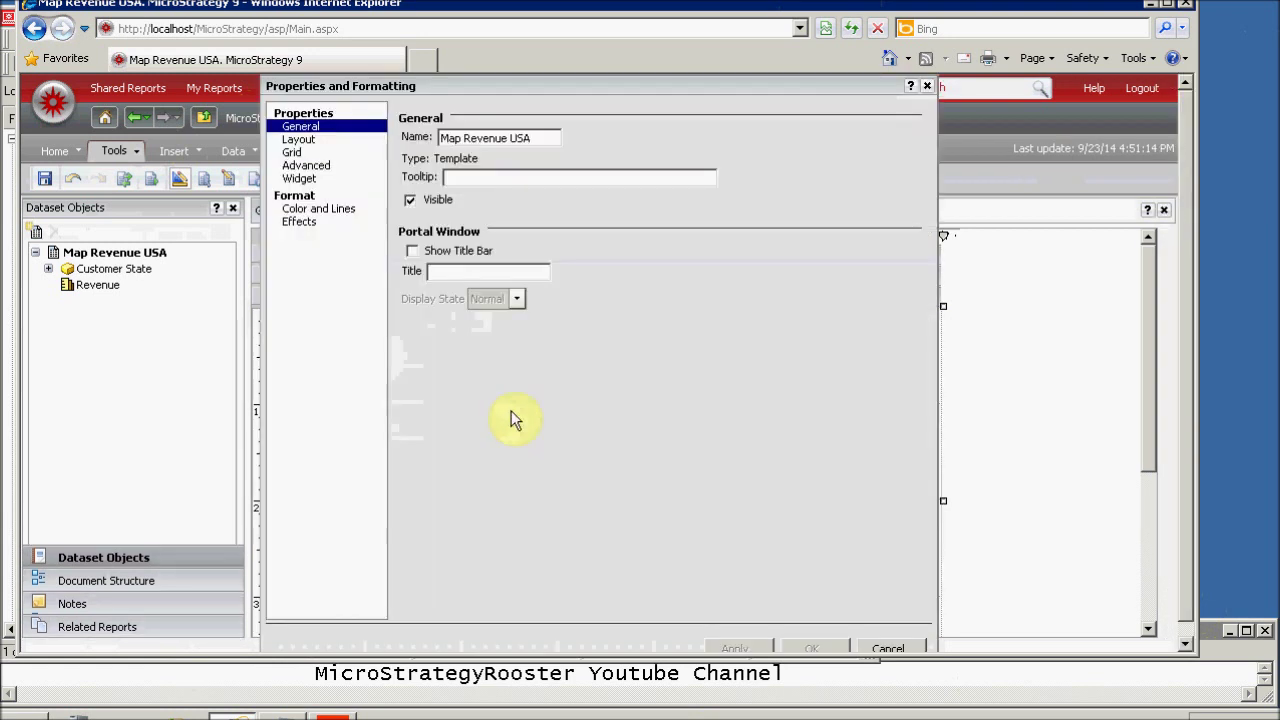
{"action": "left_click", "coordinate": [304, 179]}
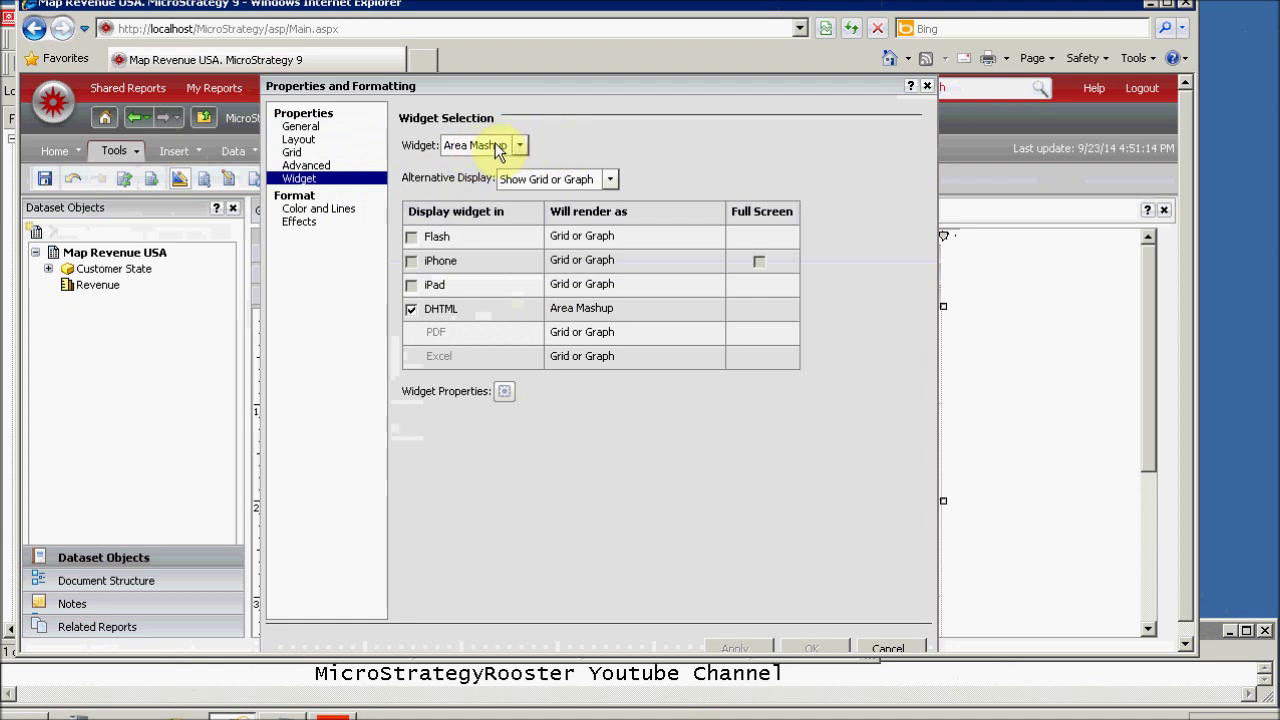
Step: Review the Area Mashup widget's properties, choose Area Mashup again from the DHTML widgets, and accept its USA map properties
{"action": "left_click", "coordinate": [509, 394]}
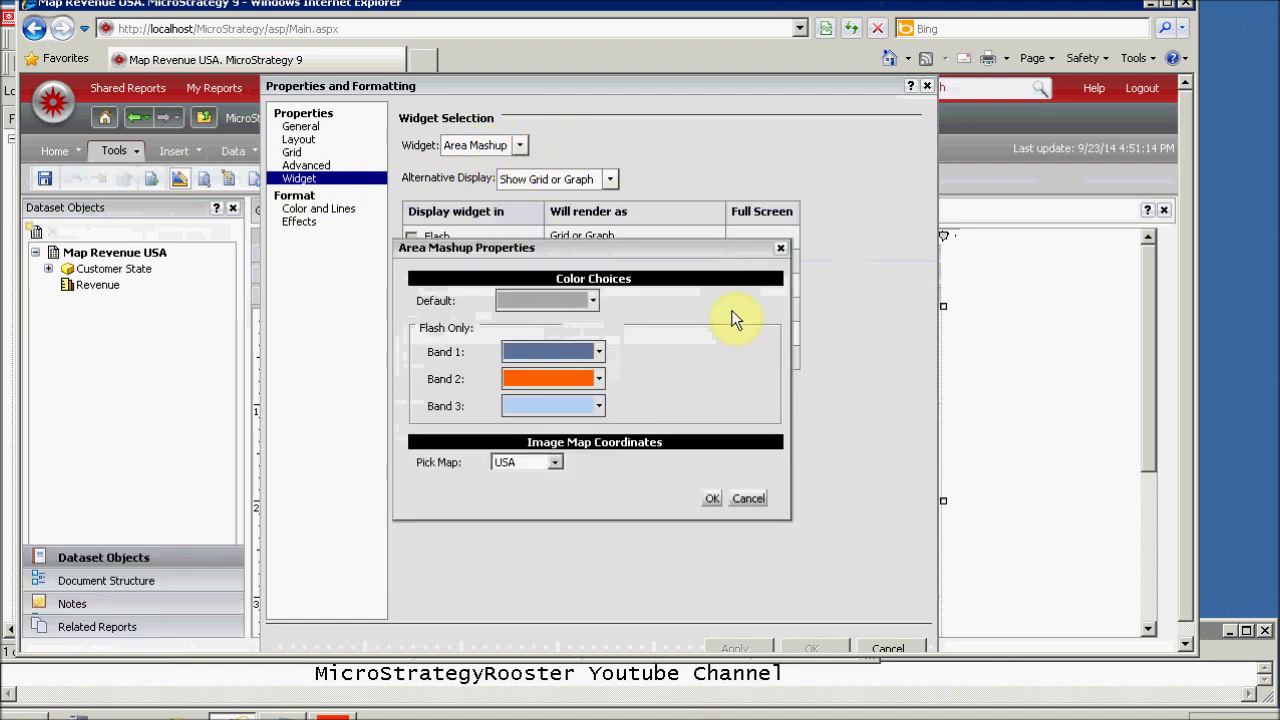
{"action": "left_click", "coordinate": [748, 498]}
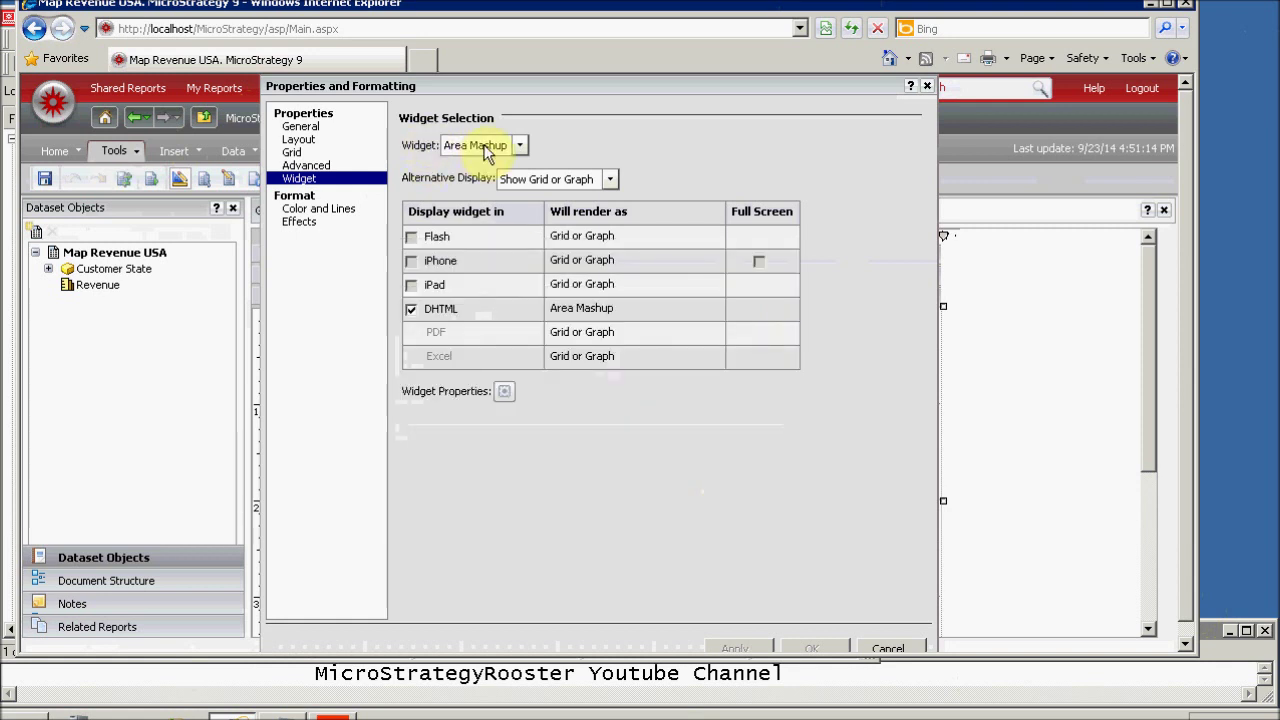
{"action": "left_click", "coordinate": [520, 146]}
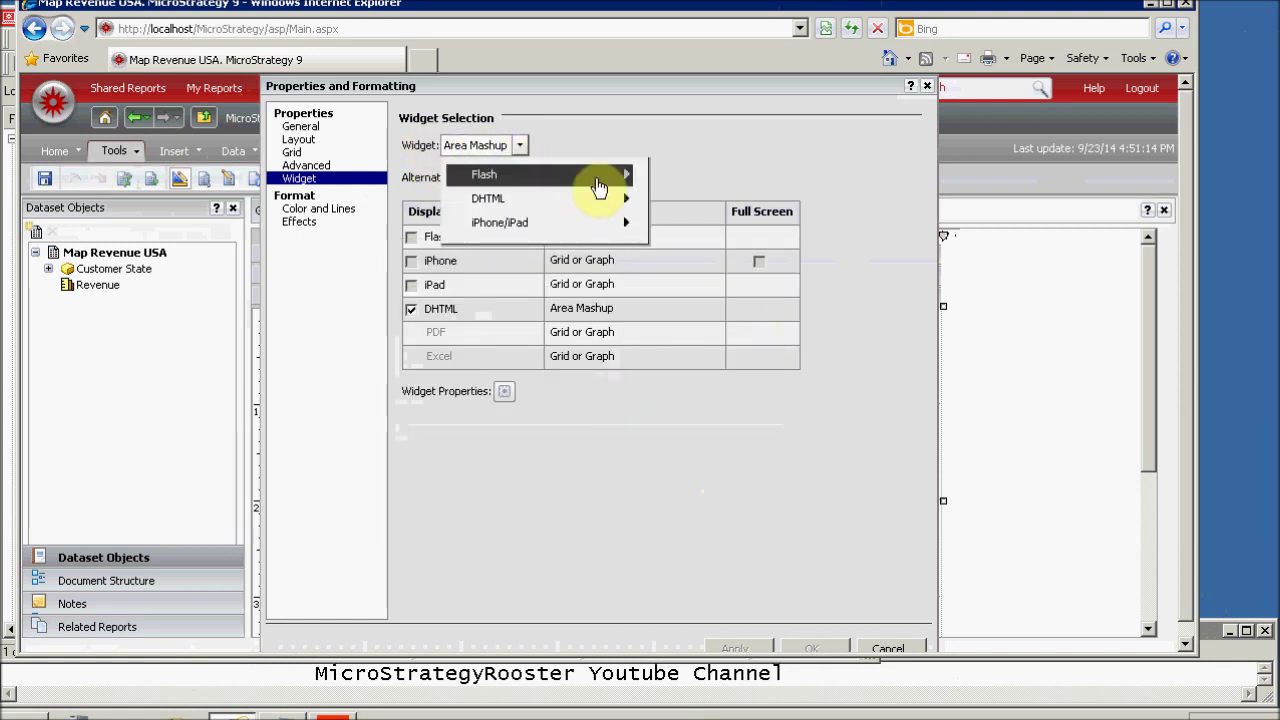
{"action": "mouse_move", "coordinate": [615, 177]}
{"action": "mouse_move", "coordinate": [626, 201]}
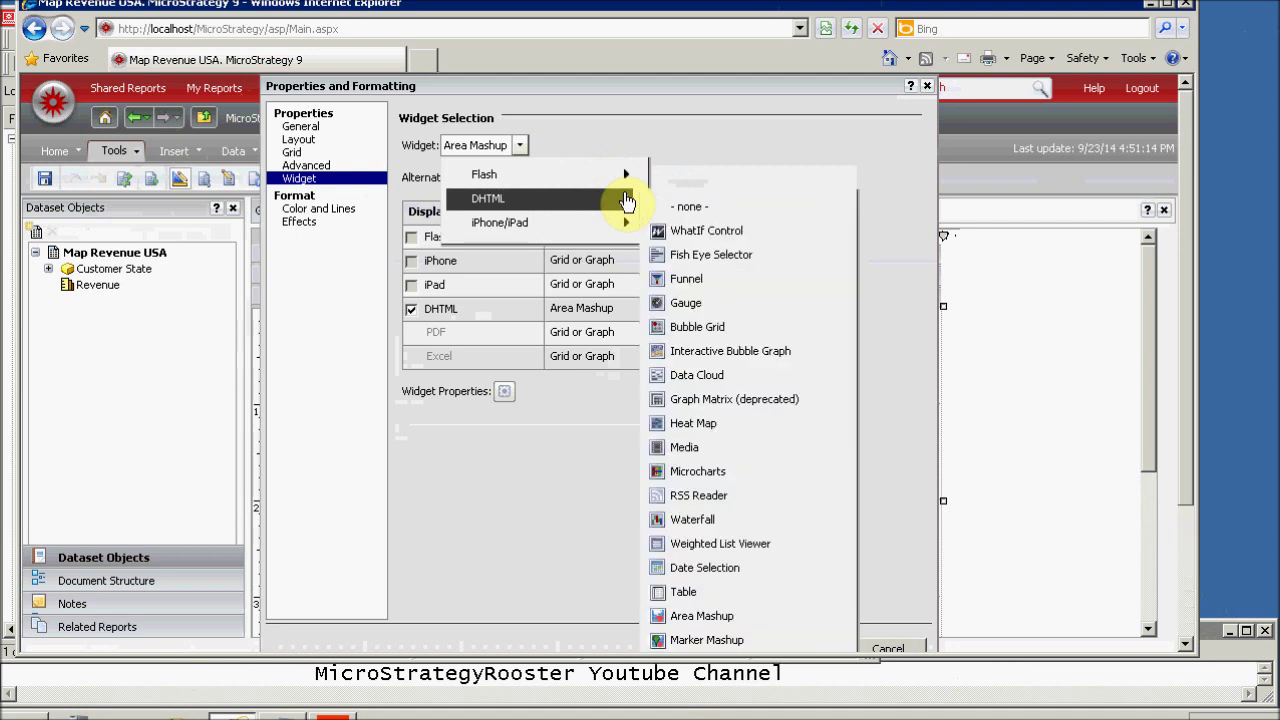
{"action": "left_click", "coordinate": [716, 620]}
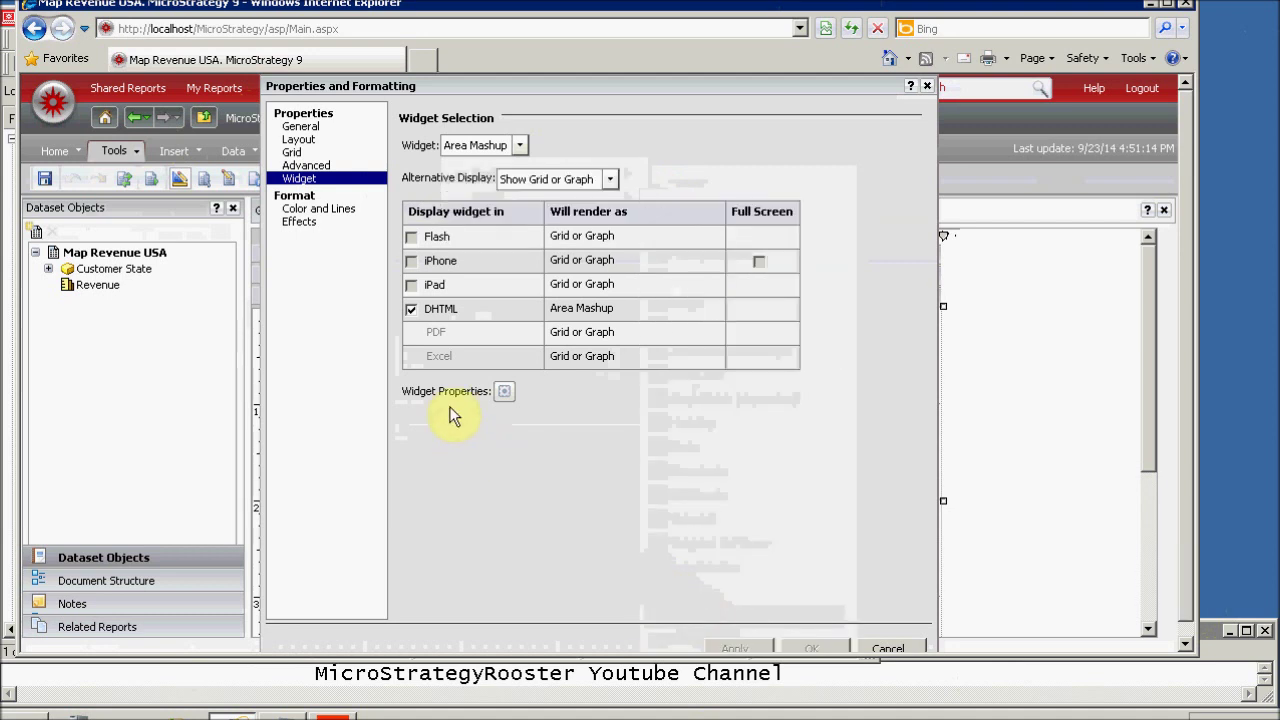
{"action": "left_click", "coordinate": [505, 392]}
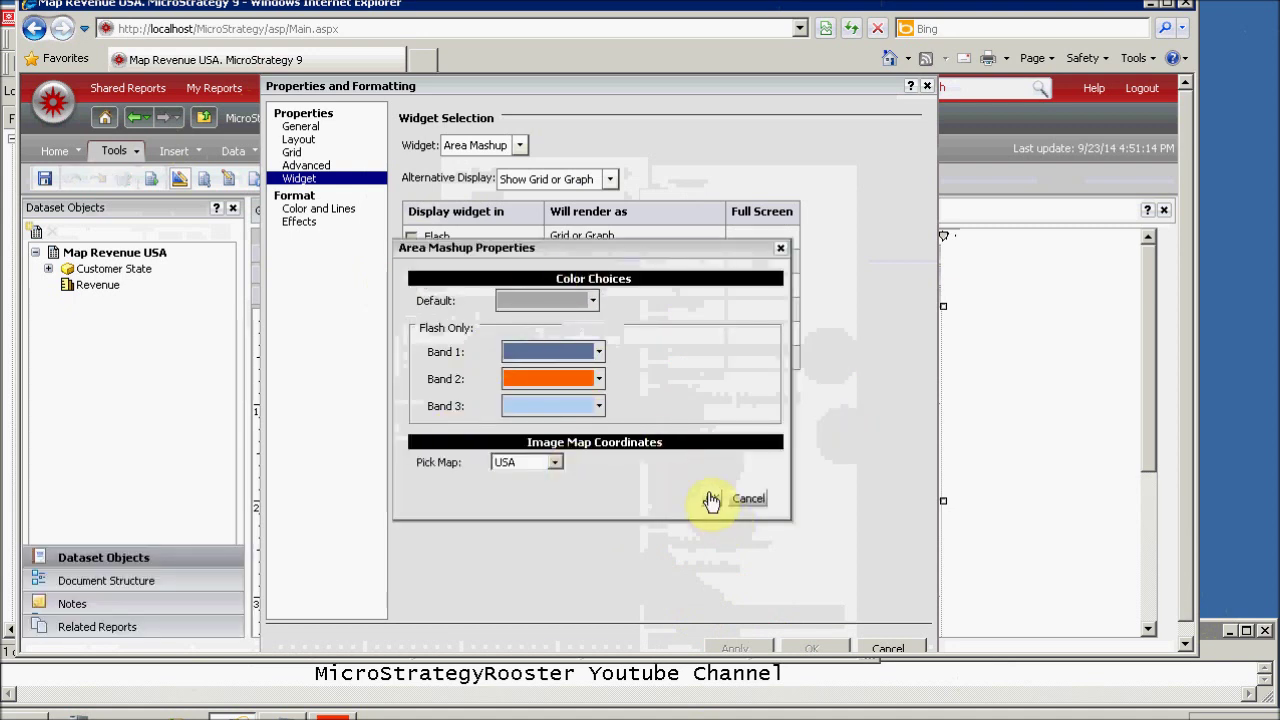
{"action": "left_click", "coordinate": [711, 499]}
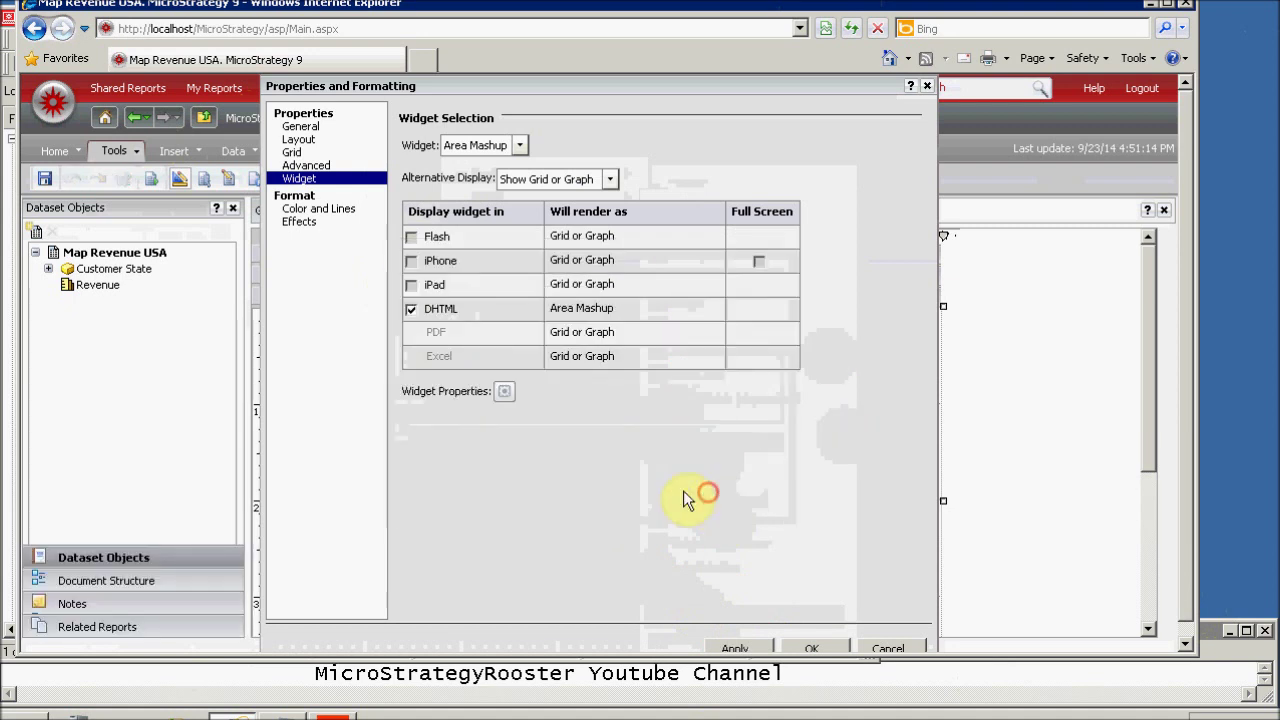
Step: Change the grid's widget to Image Layout from the DHTML widgets
{"action": "left_click", "coordinate": [519, 146]}
{"action": "mouse_move", "coordinate": [608, 205]}
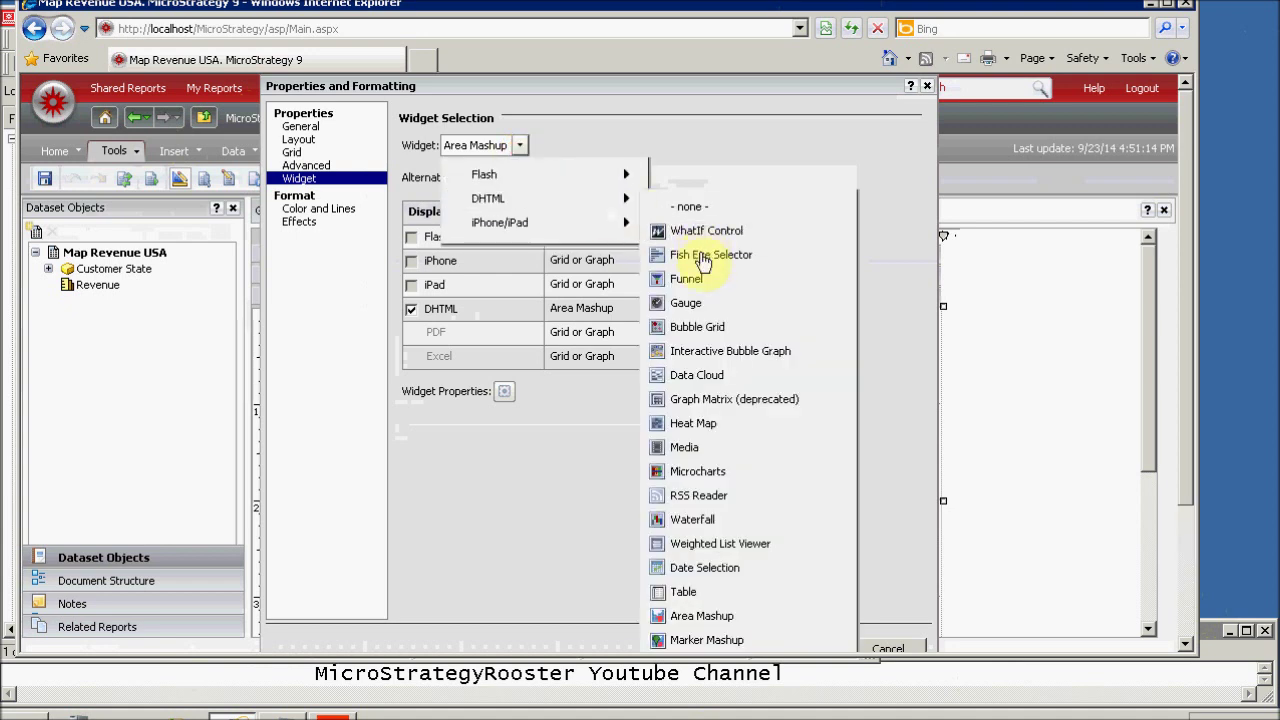
{"action": "scroll", "coordinate": [740, 665], "scroll_direction": "down", "scroll_amount": 2}
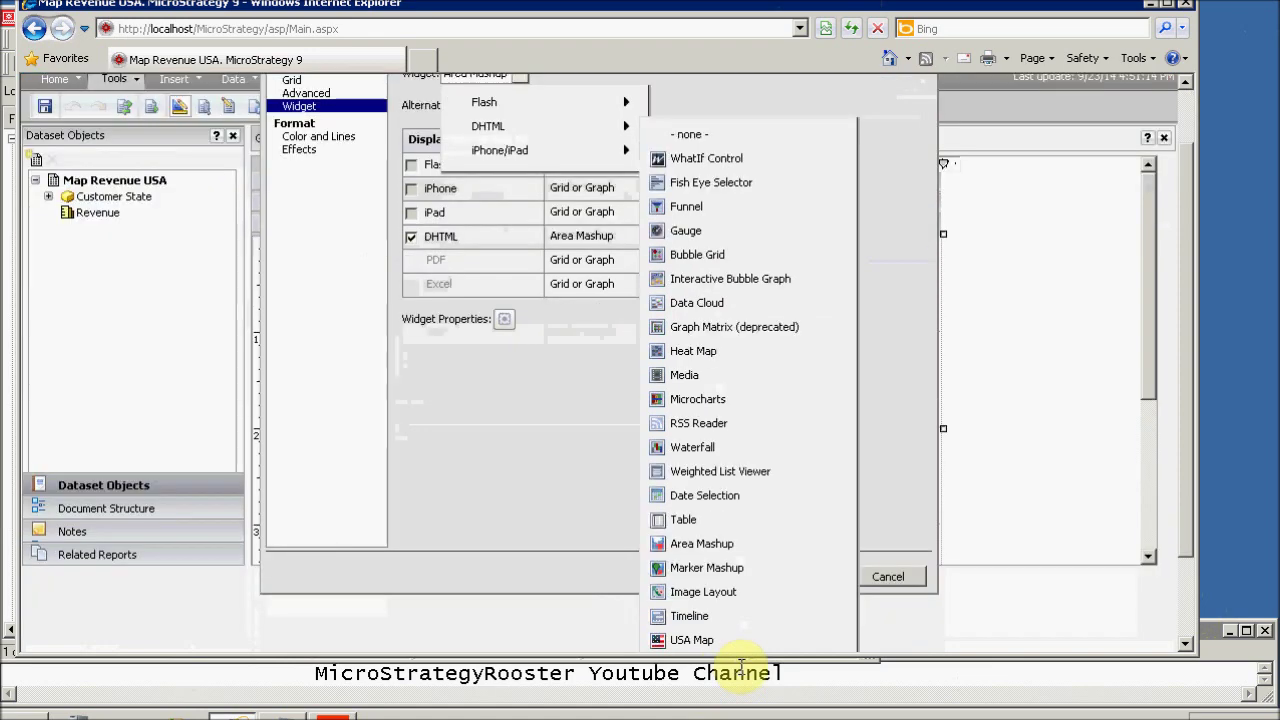
{"action": "left_click", "coordinate": [716, 594]}
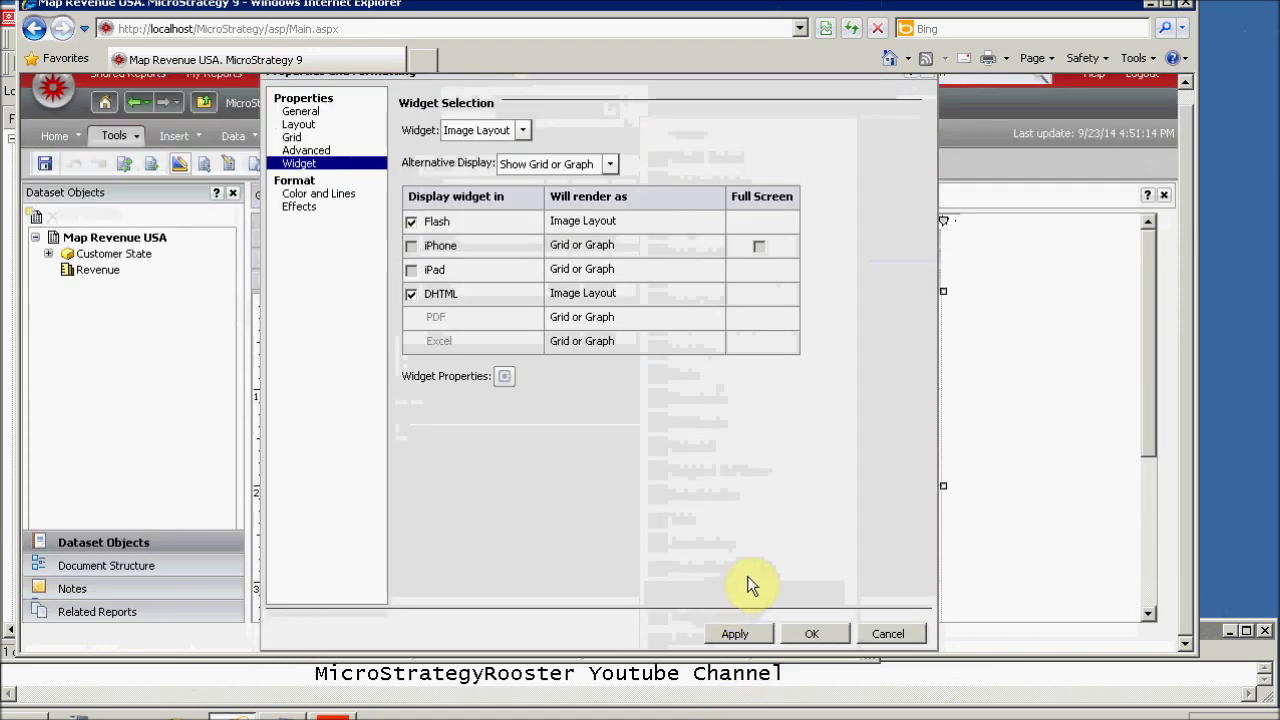
Step: In the Image Layout properties, set the display mode to Use Markers with the USA map, and apply the widget settings
{"action": "left_click", "coordinate": [504, 376]}
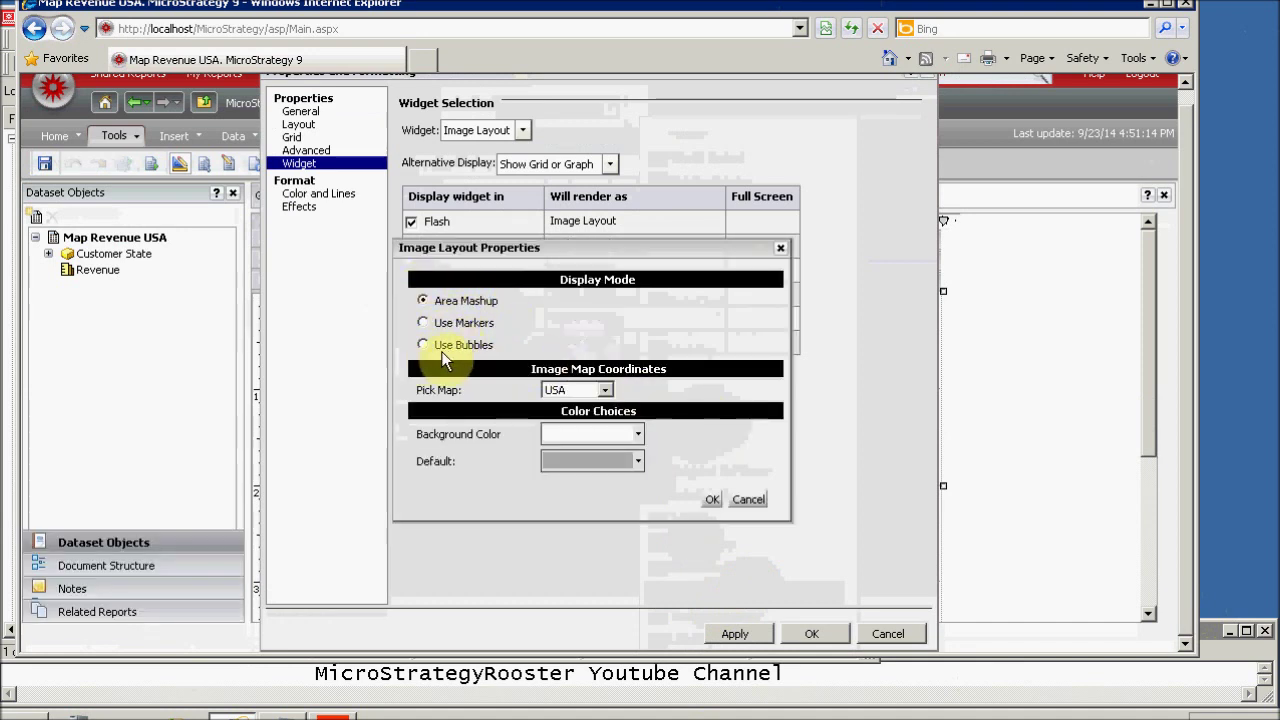
{"action": "left_click", "coordinate": [423, 323]}
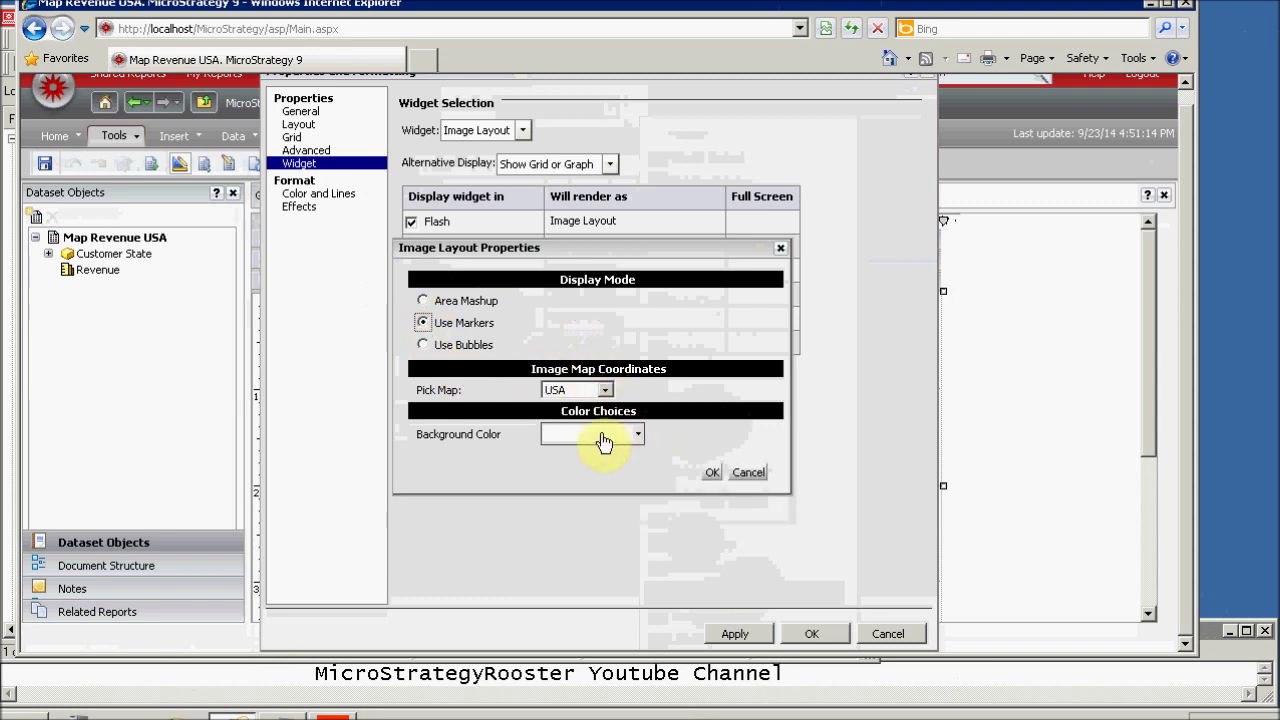
{"action": "left_click", "coordinate": [604, 390]}
{"action": "left_click", "coordinate": [565, 402]}
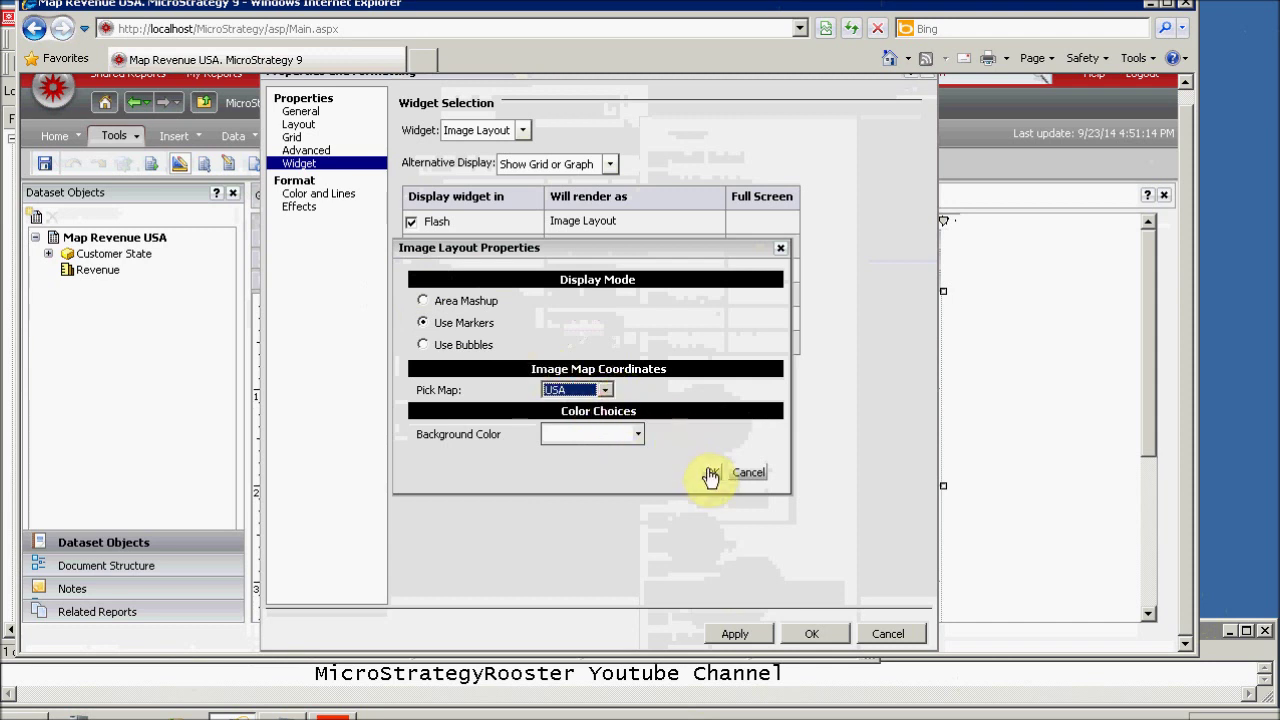
{"action": "left_click", "coordinate": [706, 472]}
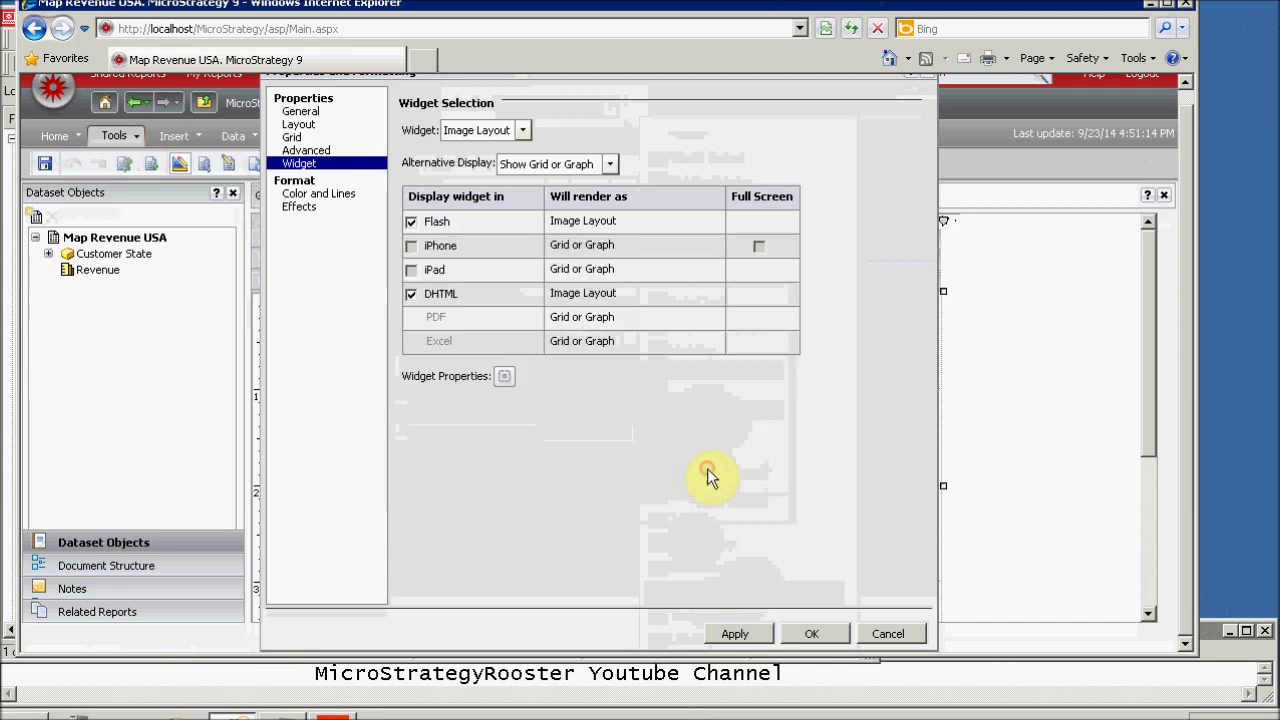
{"action": "left_click", "coordinate": [826, 640]}
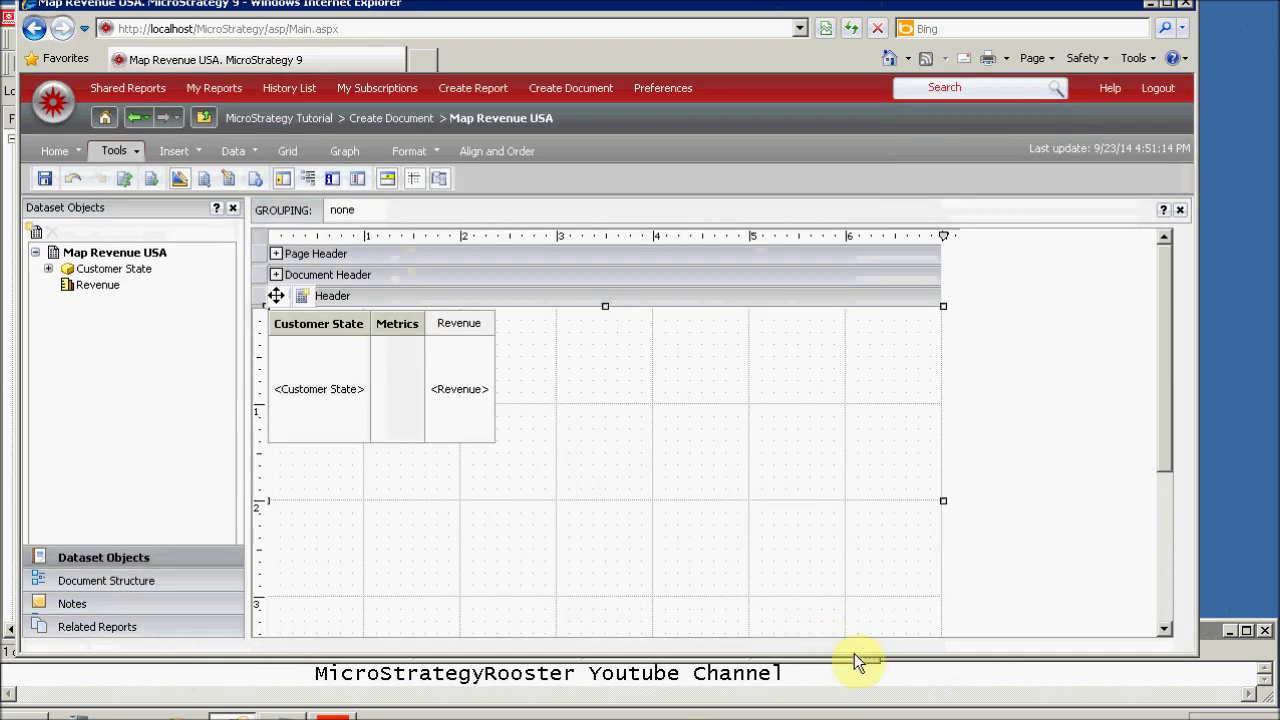
Step: Leave design mode and run the document to display the USA map with state markers
{"action": "left_click", "coordinate": [254, 180]}
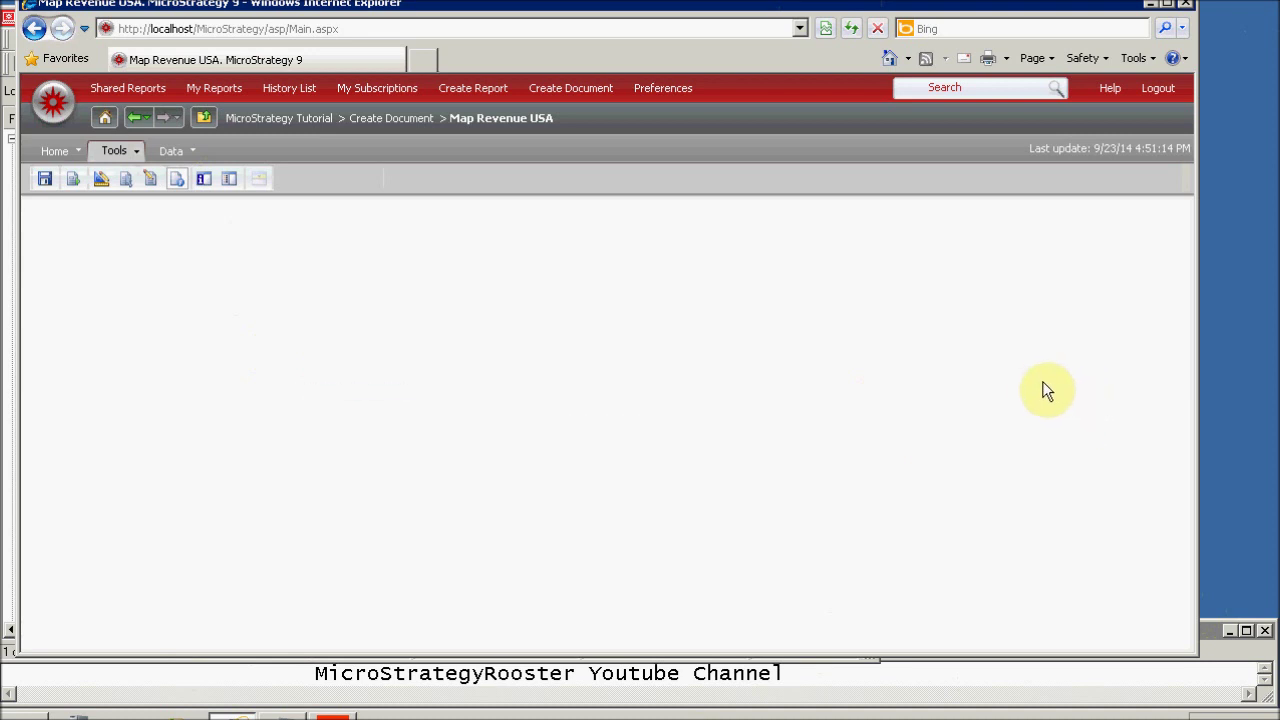
{"action": "mouse_move", "coordinate": [469, 309]}
{"action": "mouse_move", "coordinate": [461, 362]}
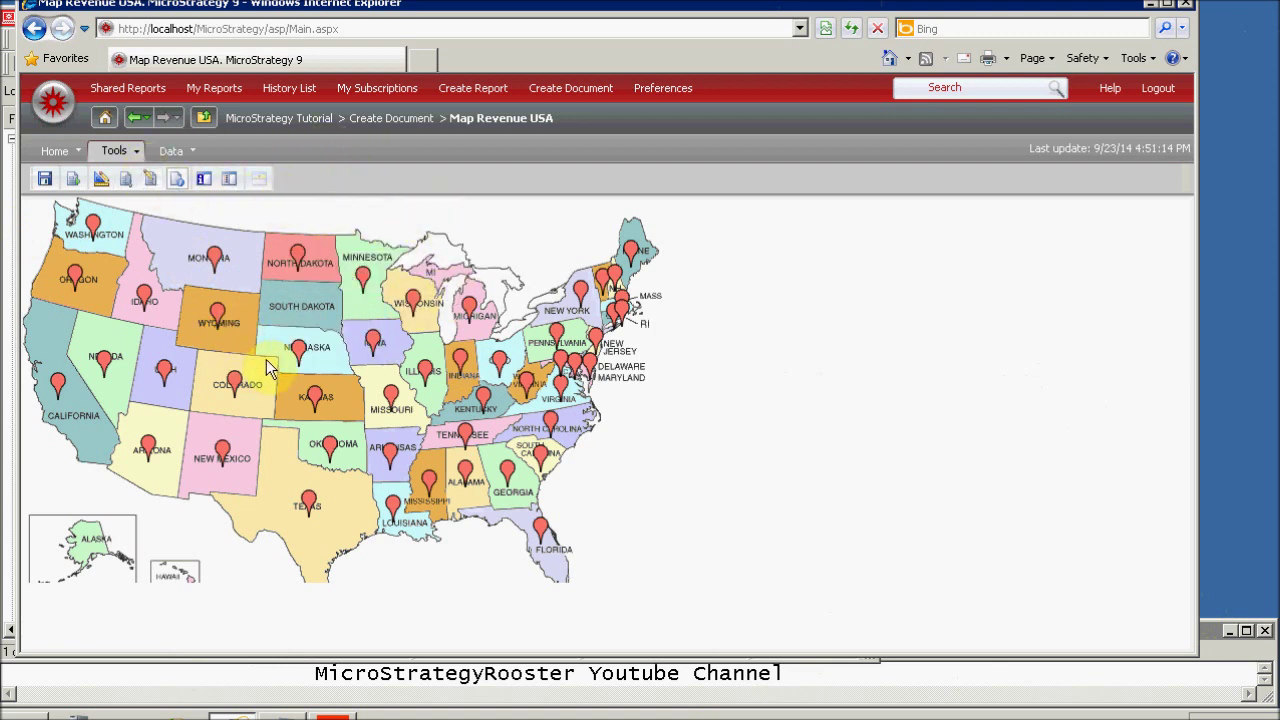
{"action": "left_click", "coordinate": [128, 180]}
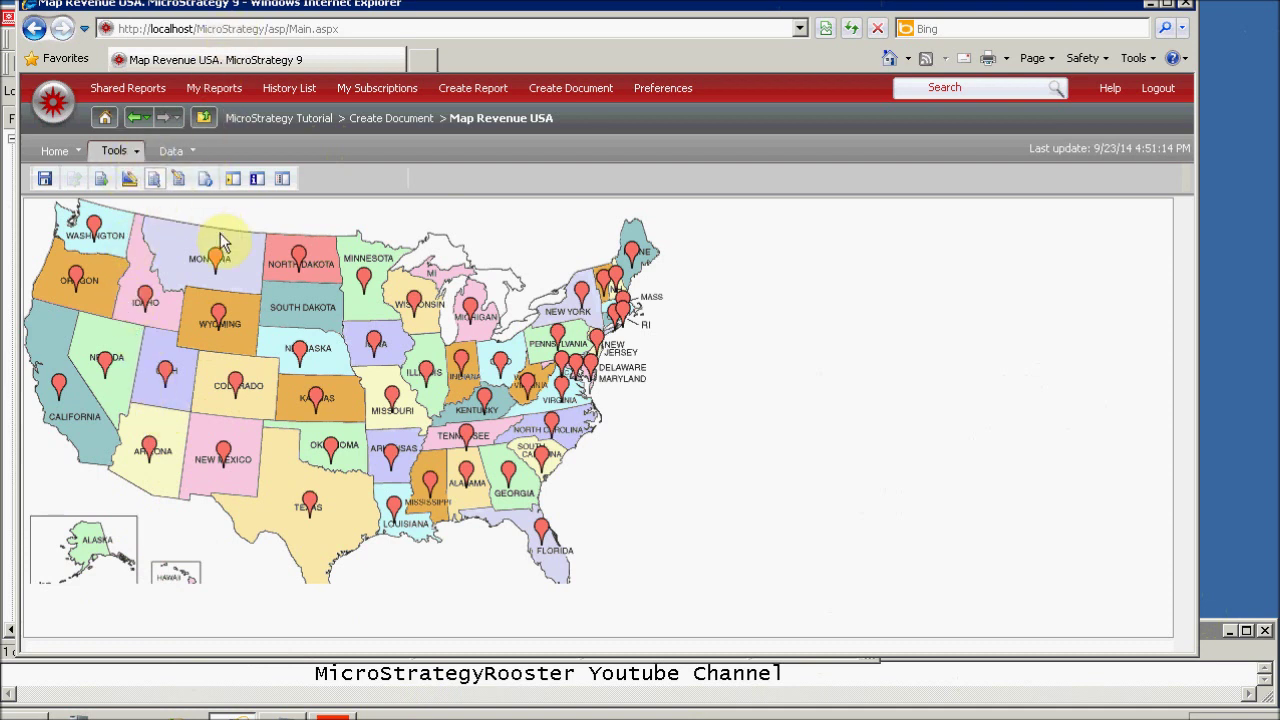
{"action": "left_click", "coordinate": [132, 152]}
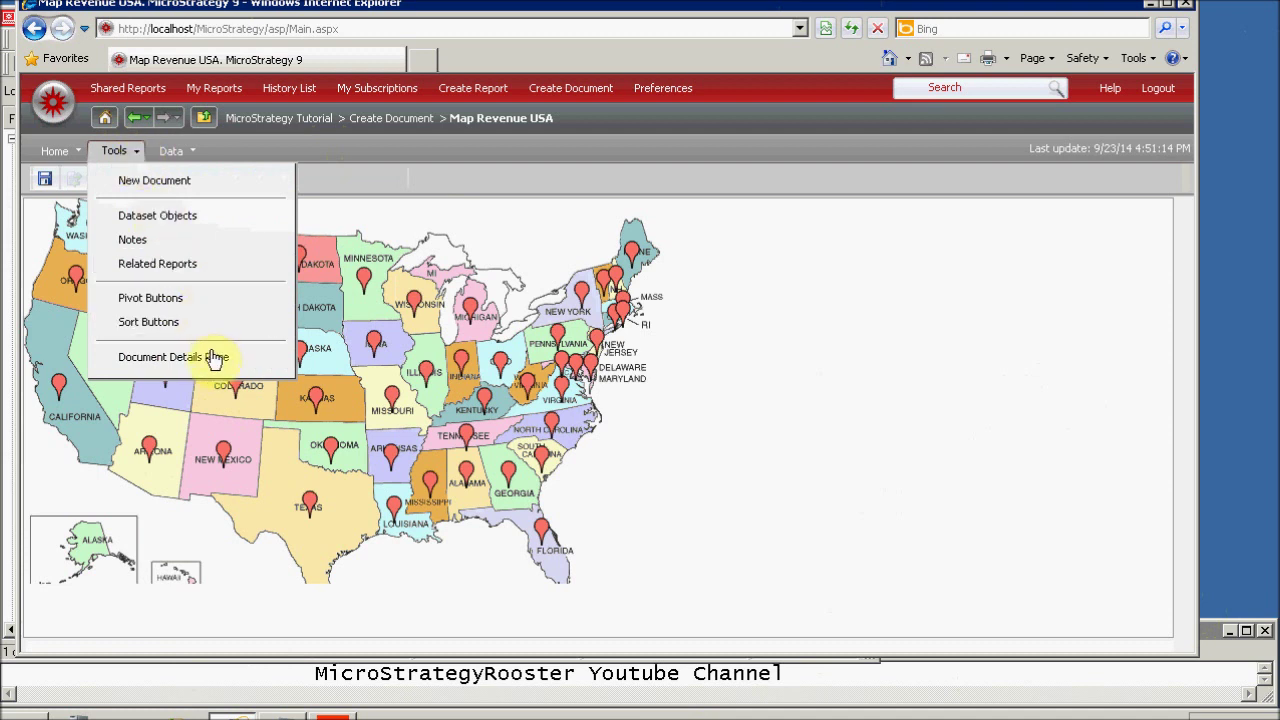
{"action": "left_click", "coordinate": [116, 148]}
{"action": "right_click", "coordinate": [268, 428]}
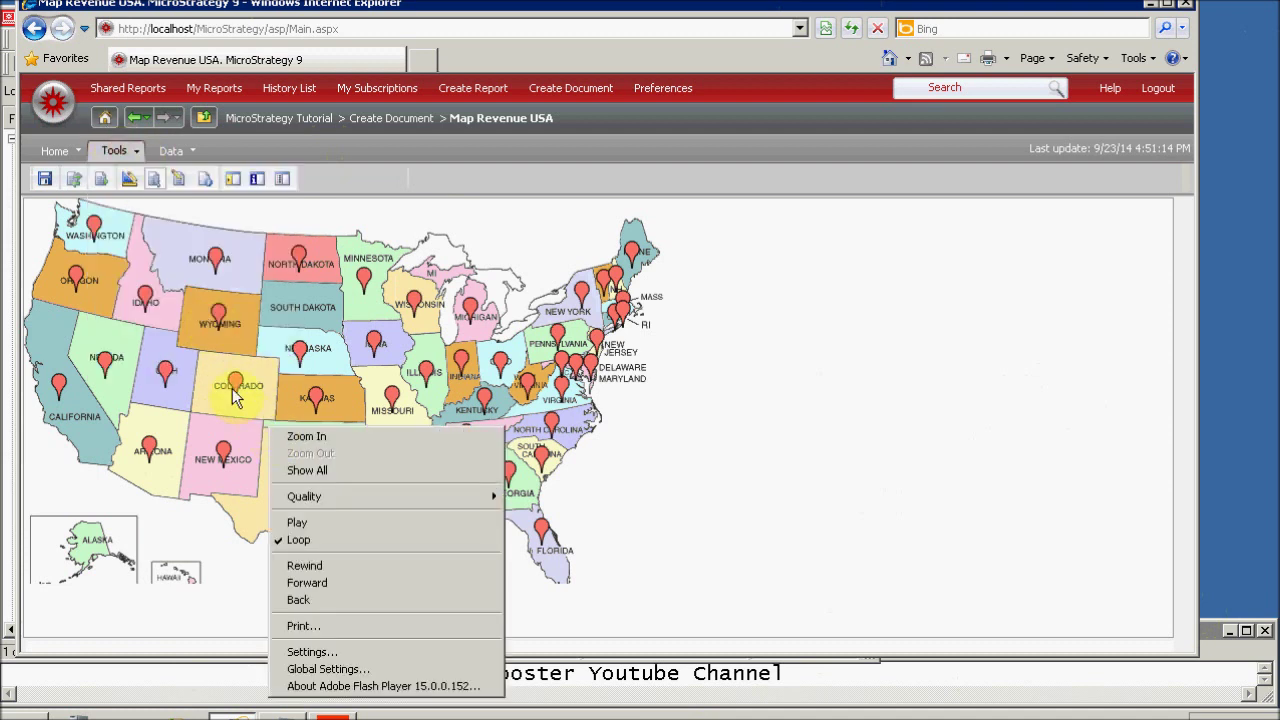
{"action": "left_click", "coordinate": [135, 152]}
{"action": "left_click", "coordinate": [118, 150]}
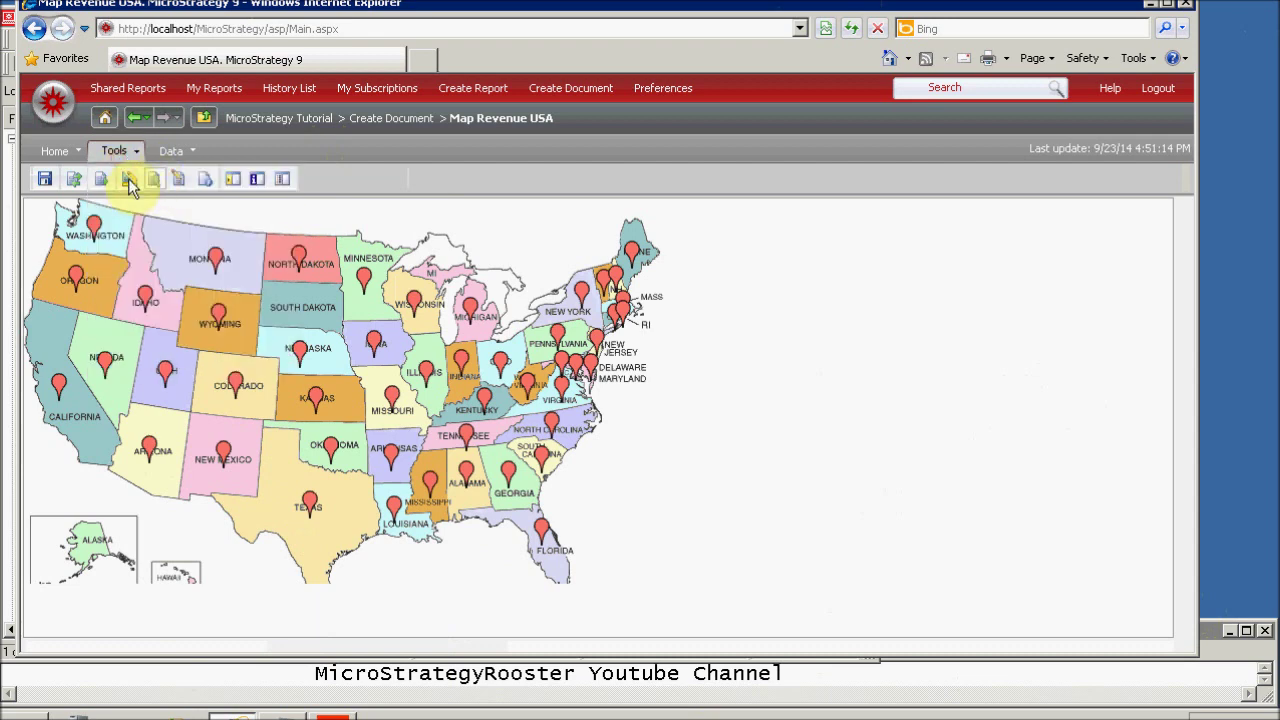
Step: Return the document to design mode and open the map widget's Image Layout properties
{"action": "left_click", "coordinate": [128, 178]}
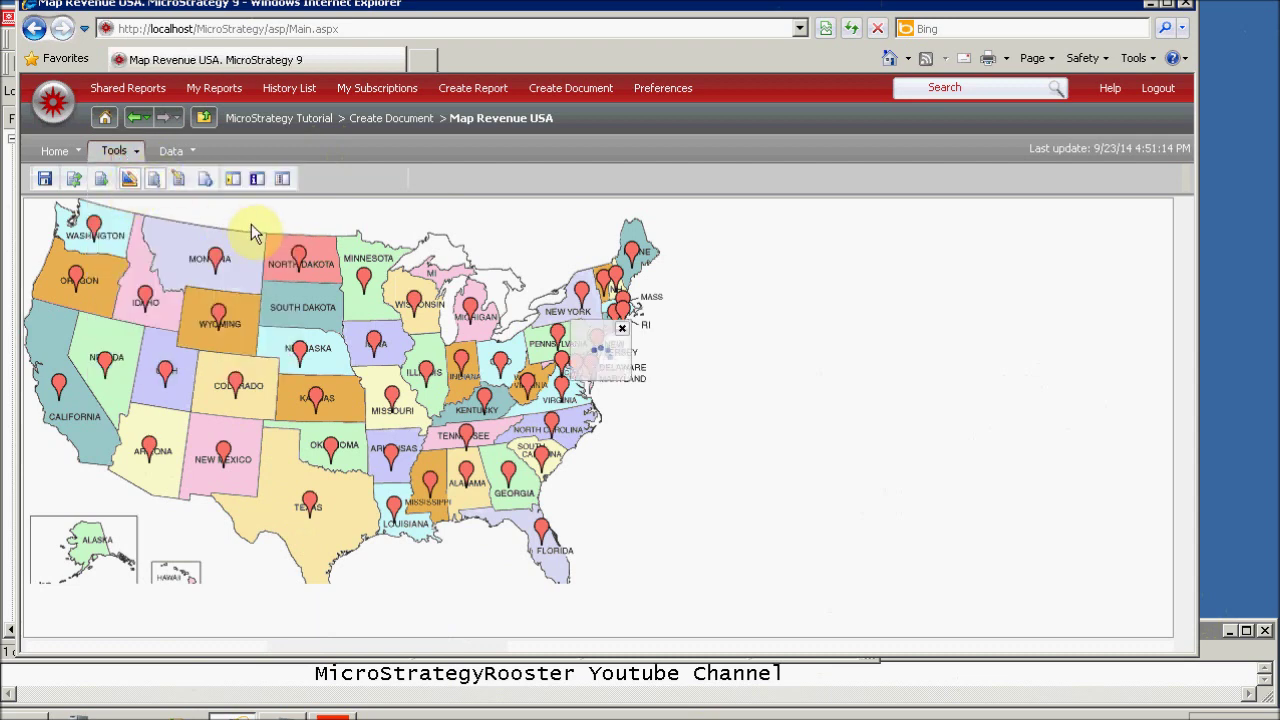
{"action": "left_click", "coordinate": [277, 300]}
{"action": "right_click", "coordinate": [273, 299]}
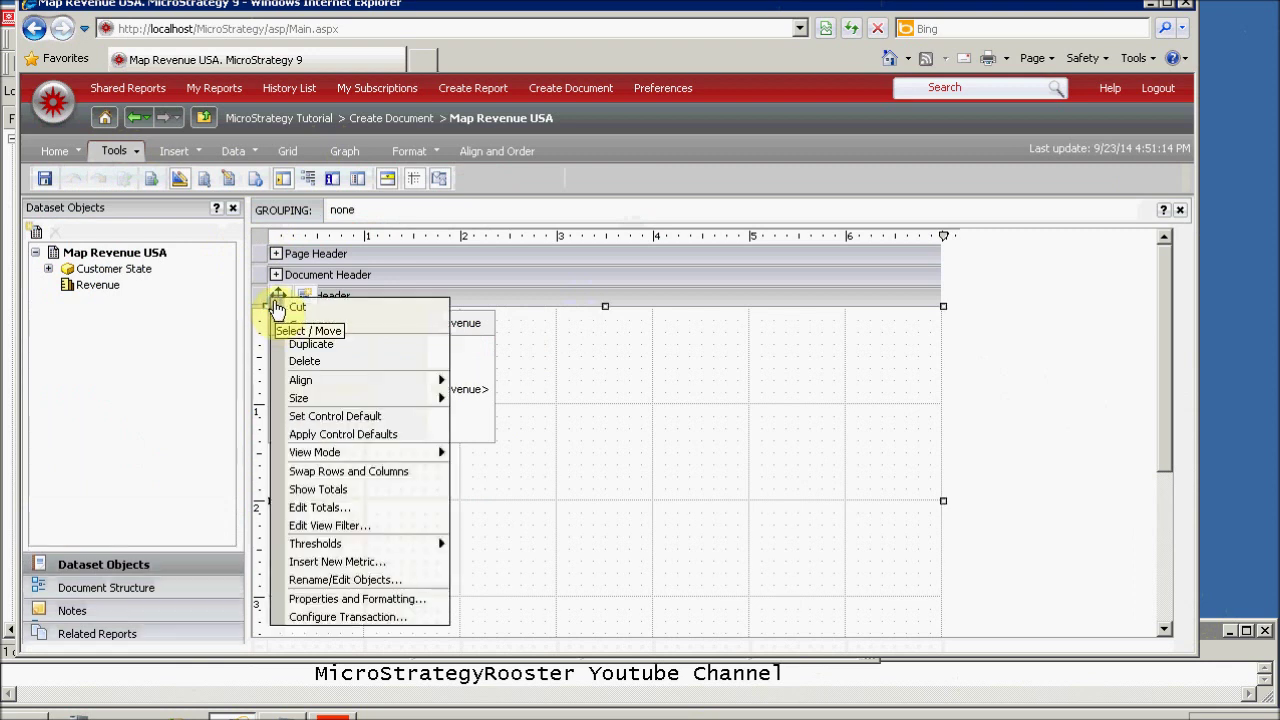
{"action": "left_click", "coordinate": [360, 600]}
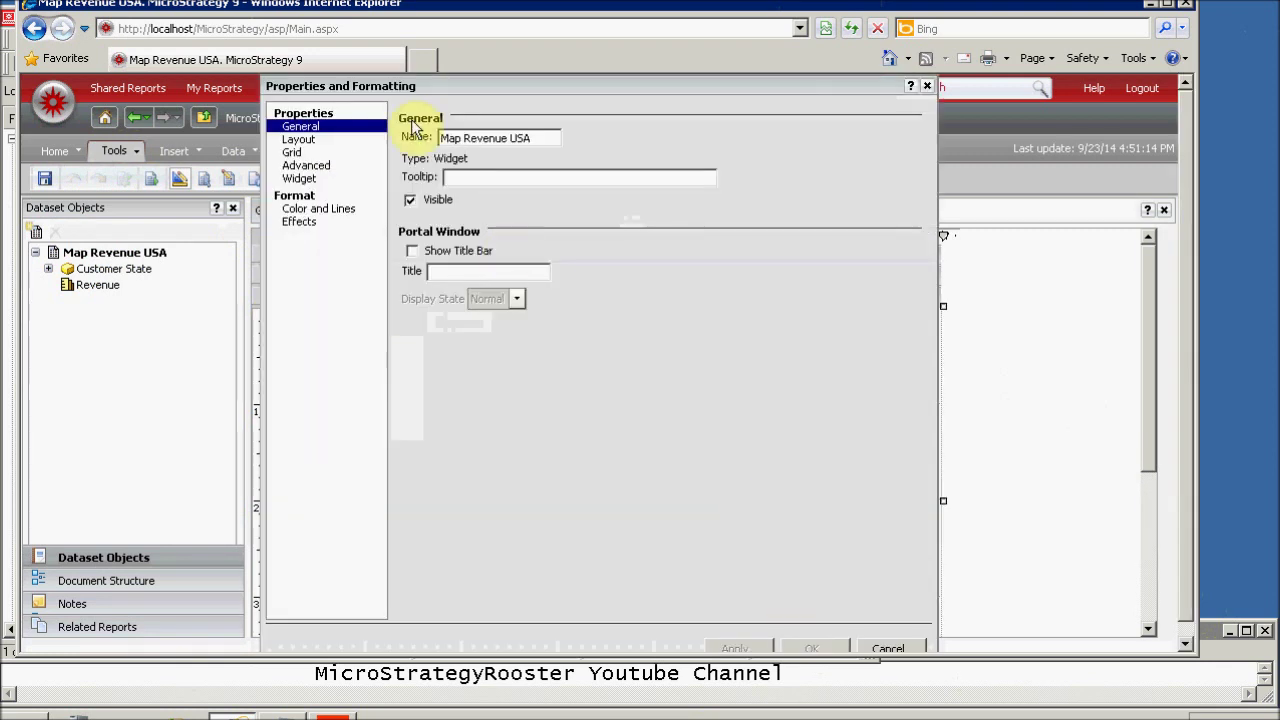
{"action": "left_click", "coordinate": [305, 179]}
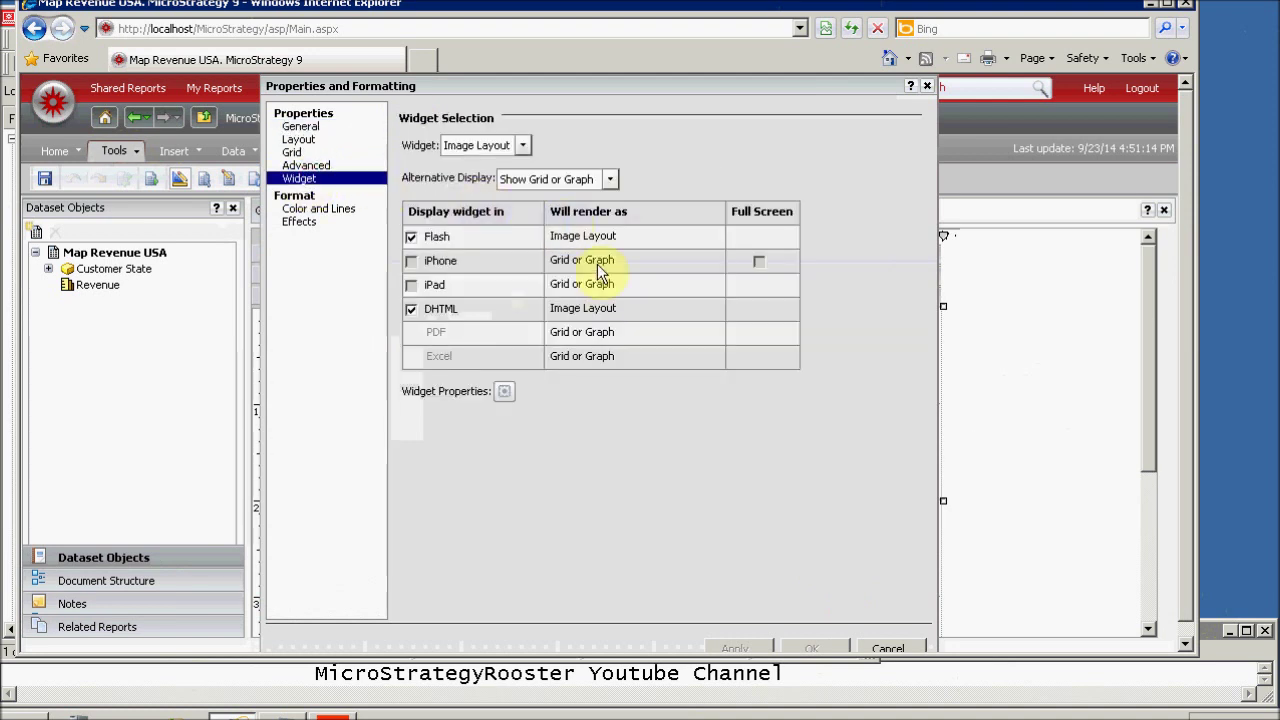
{"action": "left_click", "coordinate": [504, 392]}
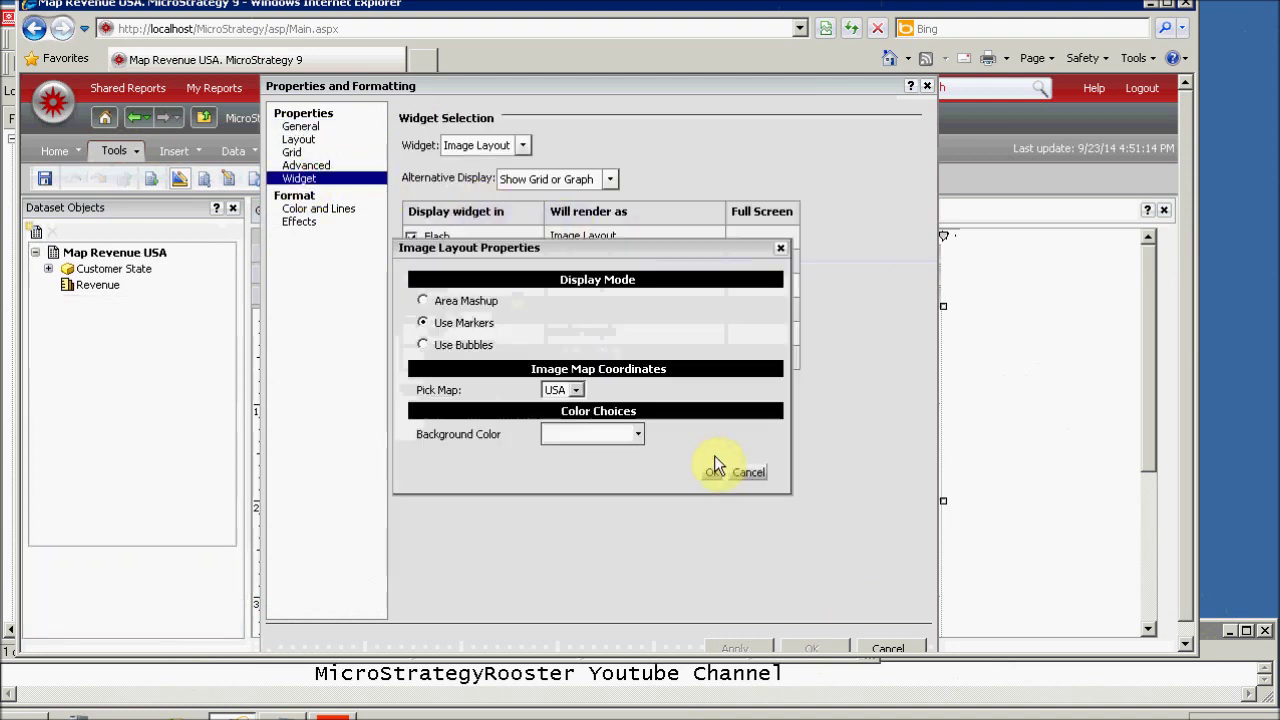
Step: Set the Image Layout display mode to Use Bubbles, reduce the maximum bubble size, and accept the widget settings
{"action": "left_click", "coordinate": [425, 344]}
{"action": "left_click", "coordinate": [562, 371]}
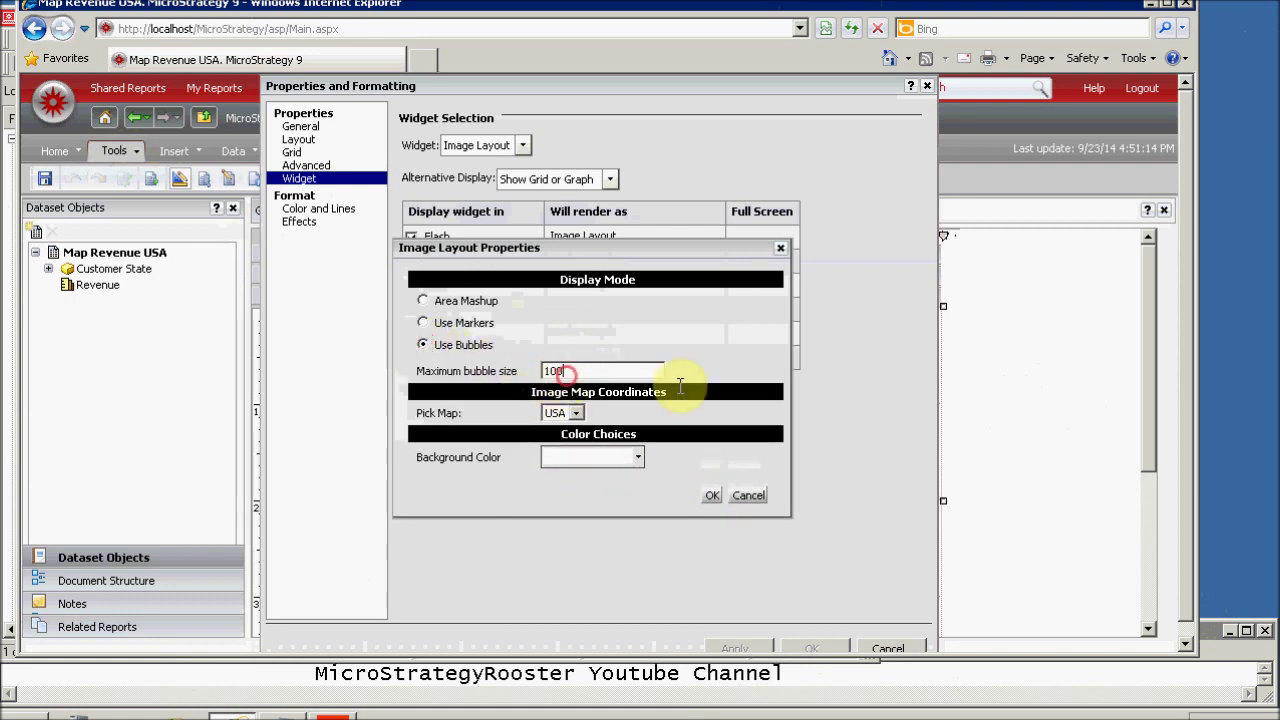
{"action": "key", "text": "BackSpace"}
{"action": "left_click", "coordinate": [712, 497]}
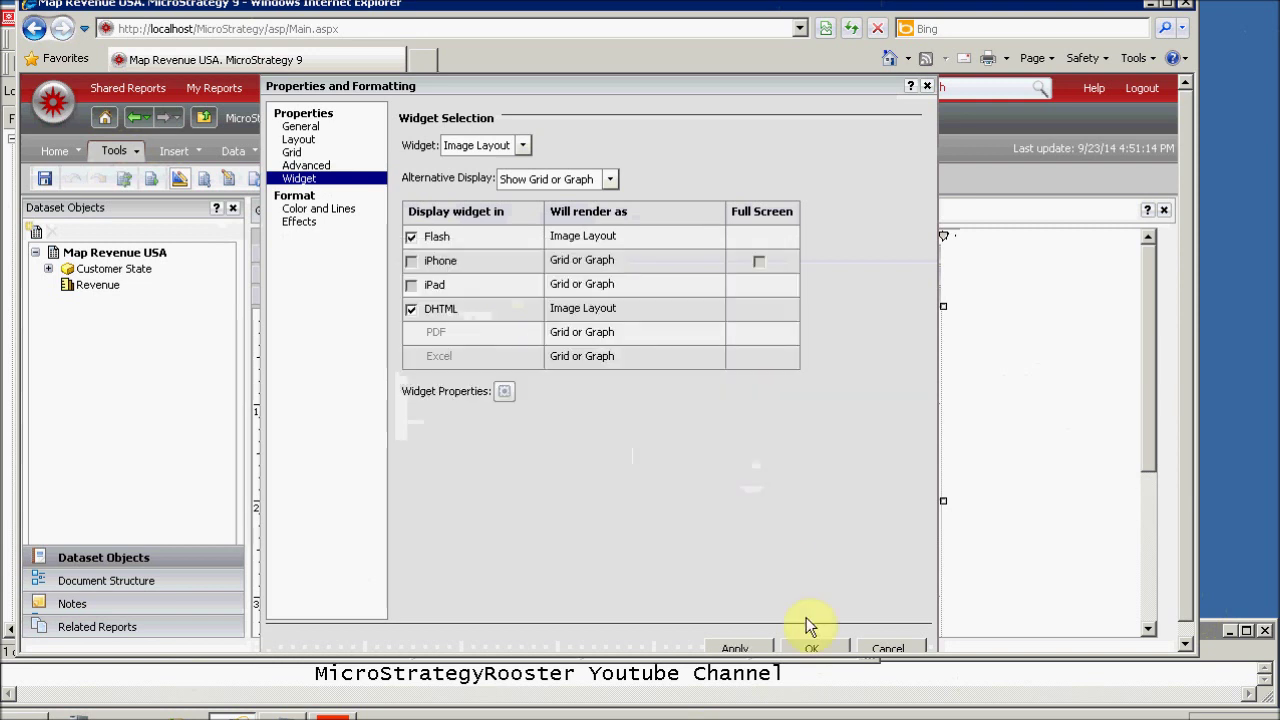
{"action": "left_click", "coordinate": [815, 648]}
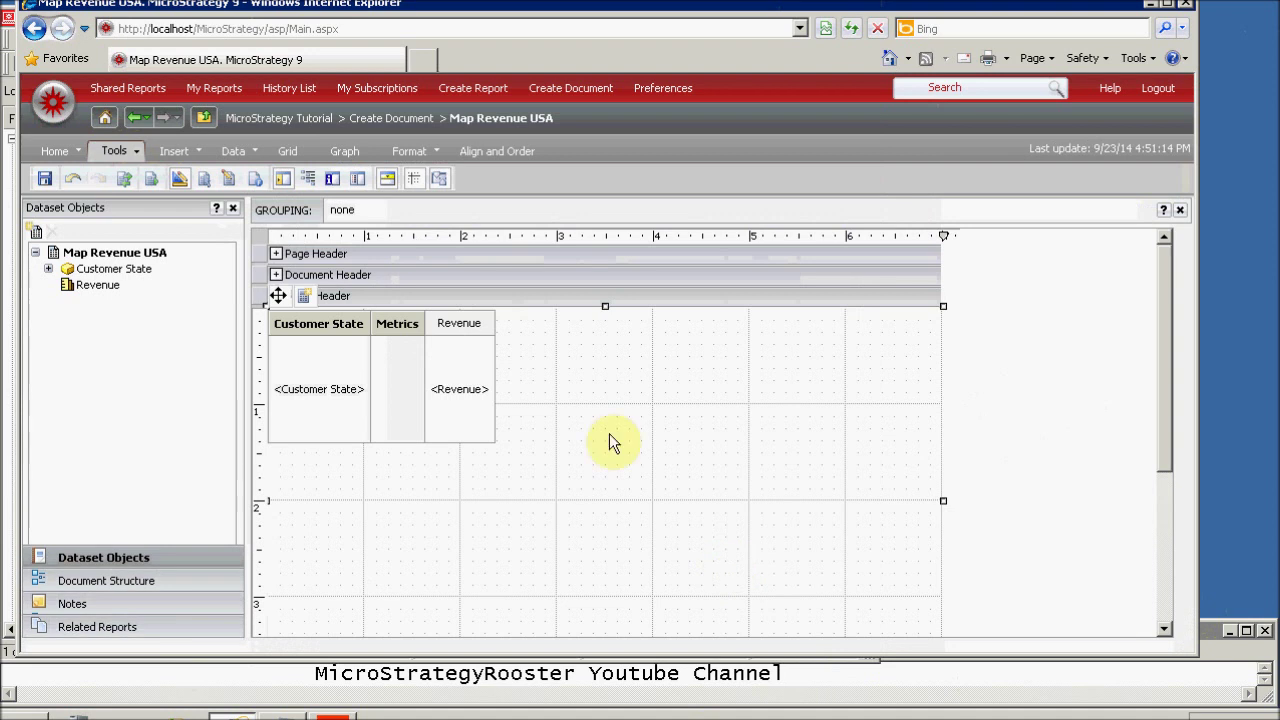
Step: Run the document to display the USA map with revenue bubbles and view California's revenue details
{"action": "left_click", "coordinate": [255, 178]}
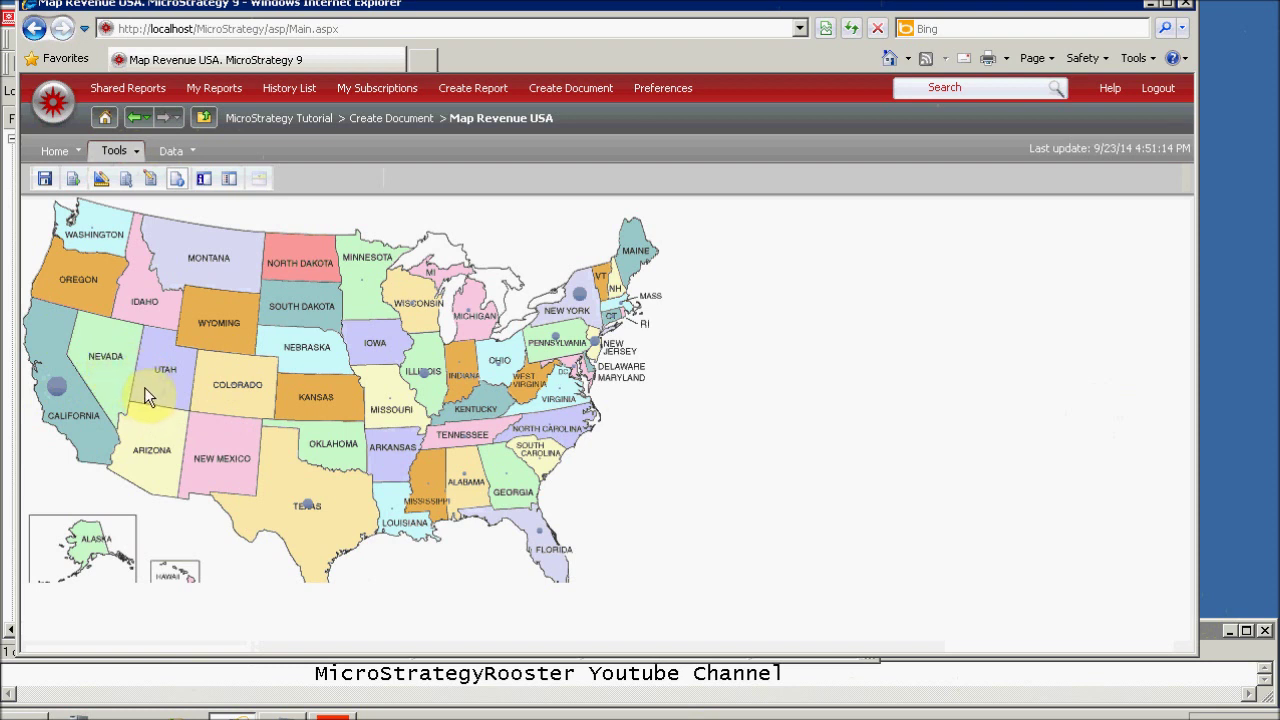
{"action": "mouse_move", "coordinate": [59, 390]}
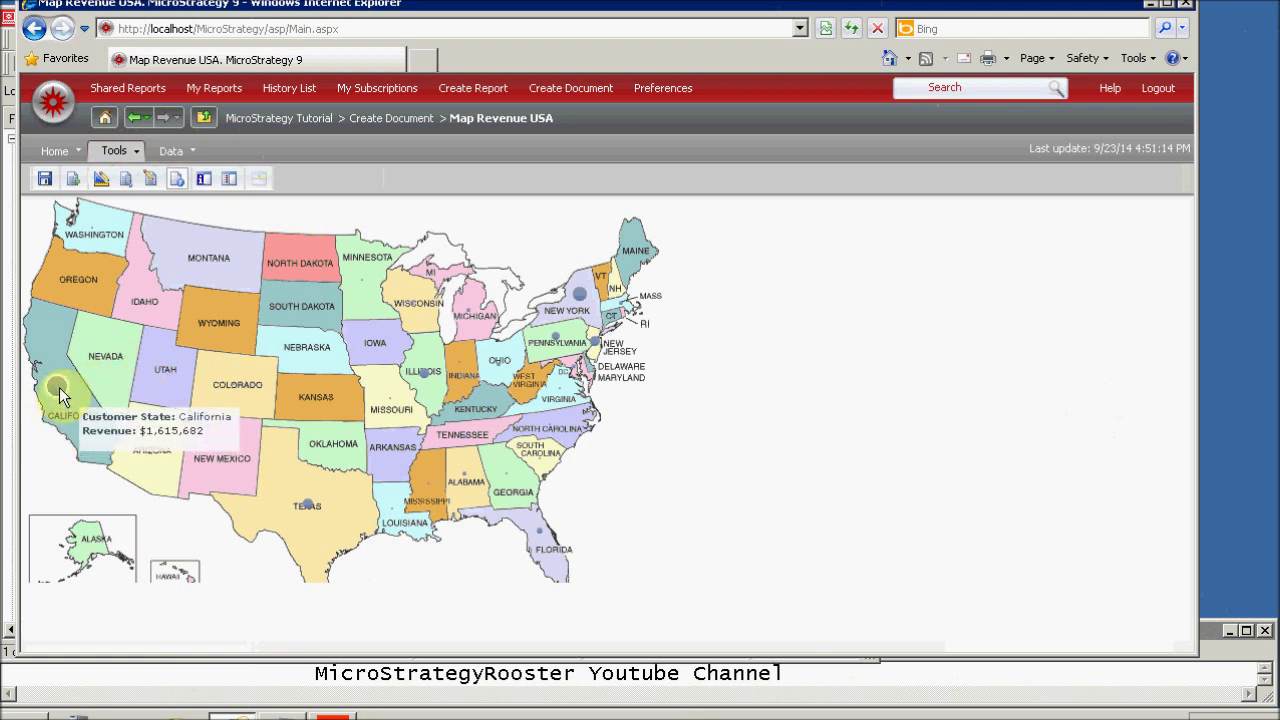